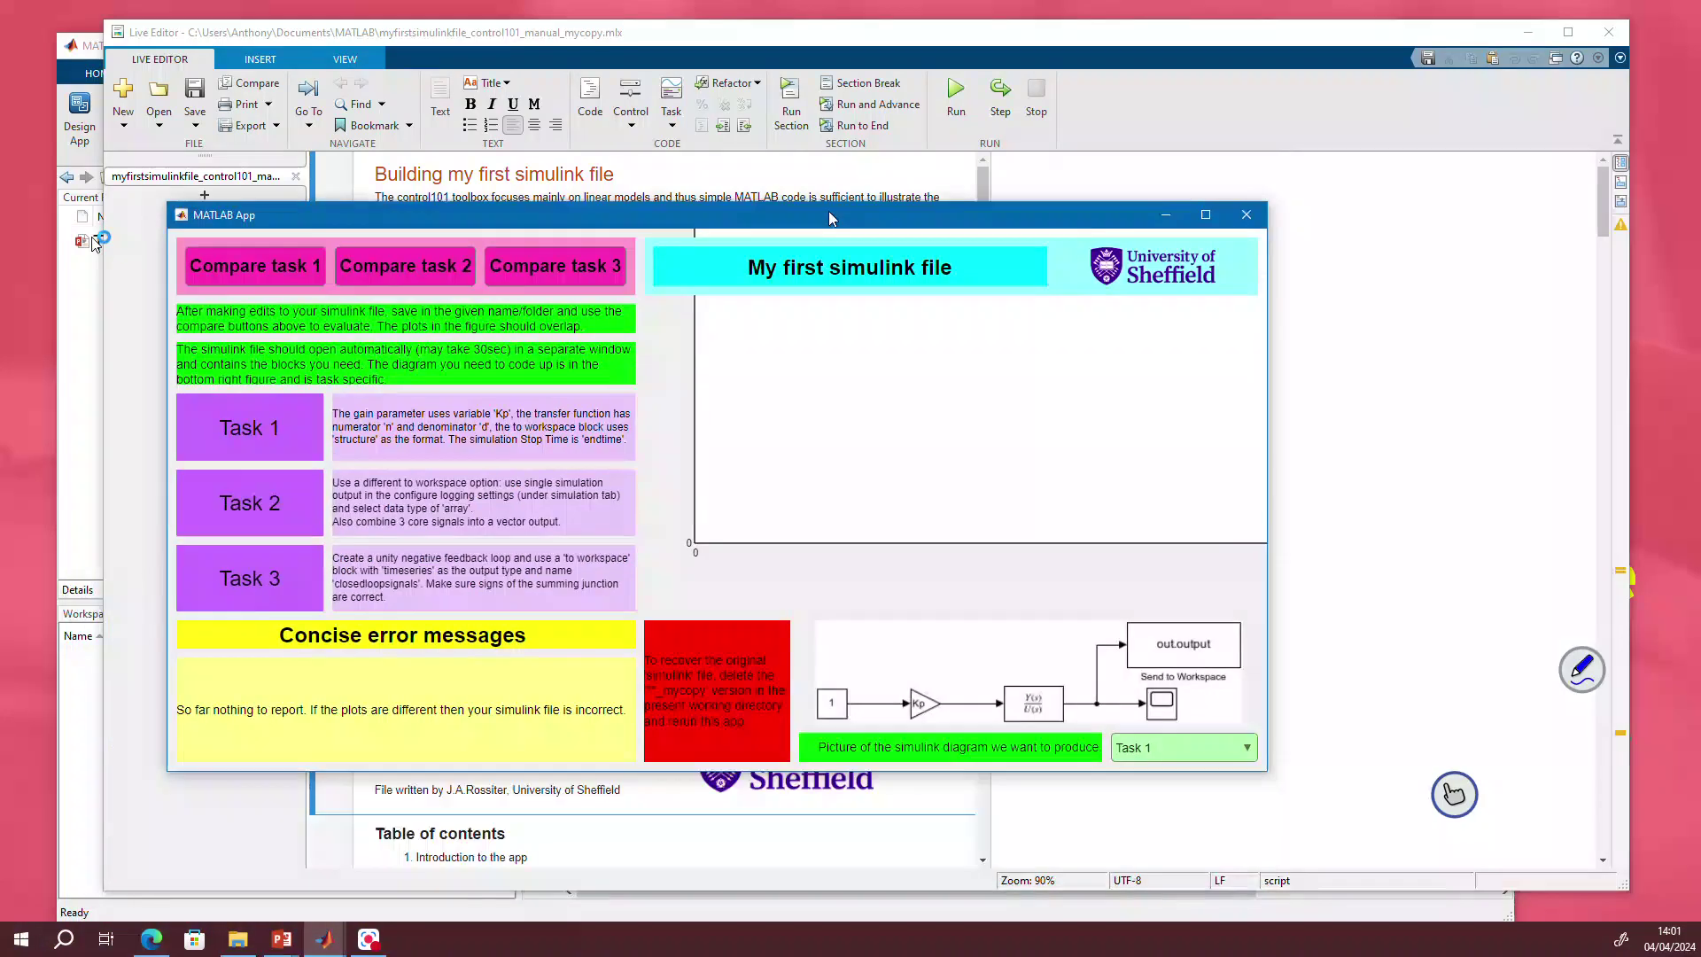
Reposition the MATLAB App and the Task 1 Simulink model windows so the instructions and target diagram are uncovered
{"action": "left_click_drag", "start_coordinate": [831, 218], "coordinate": [700, 62]}
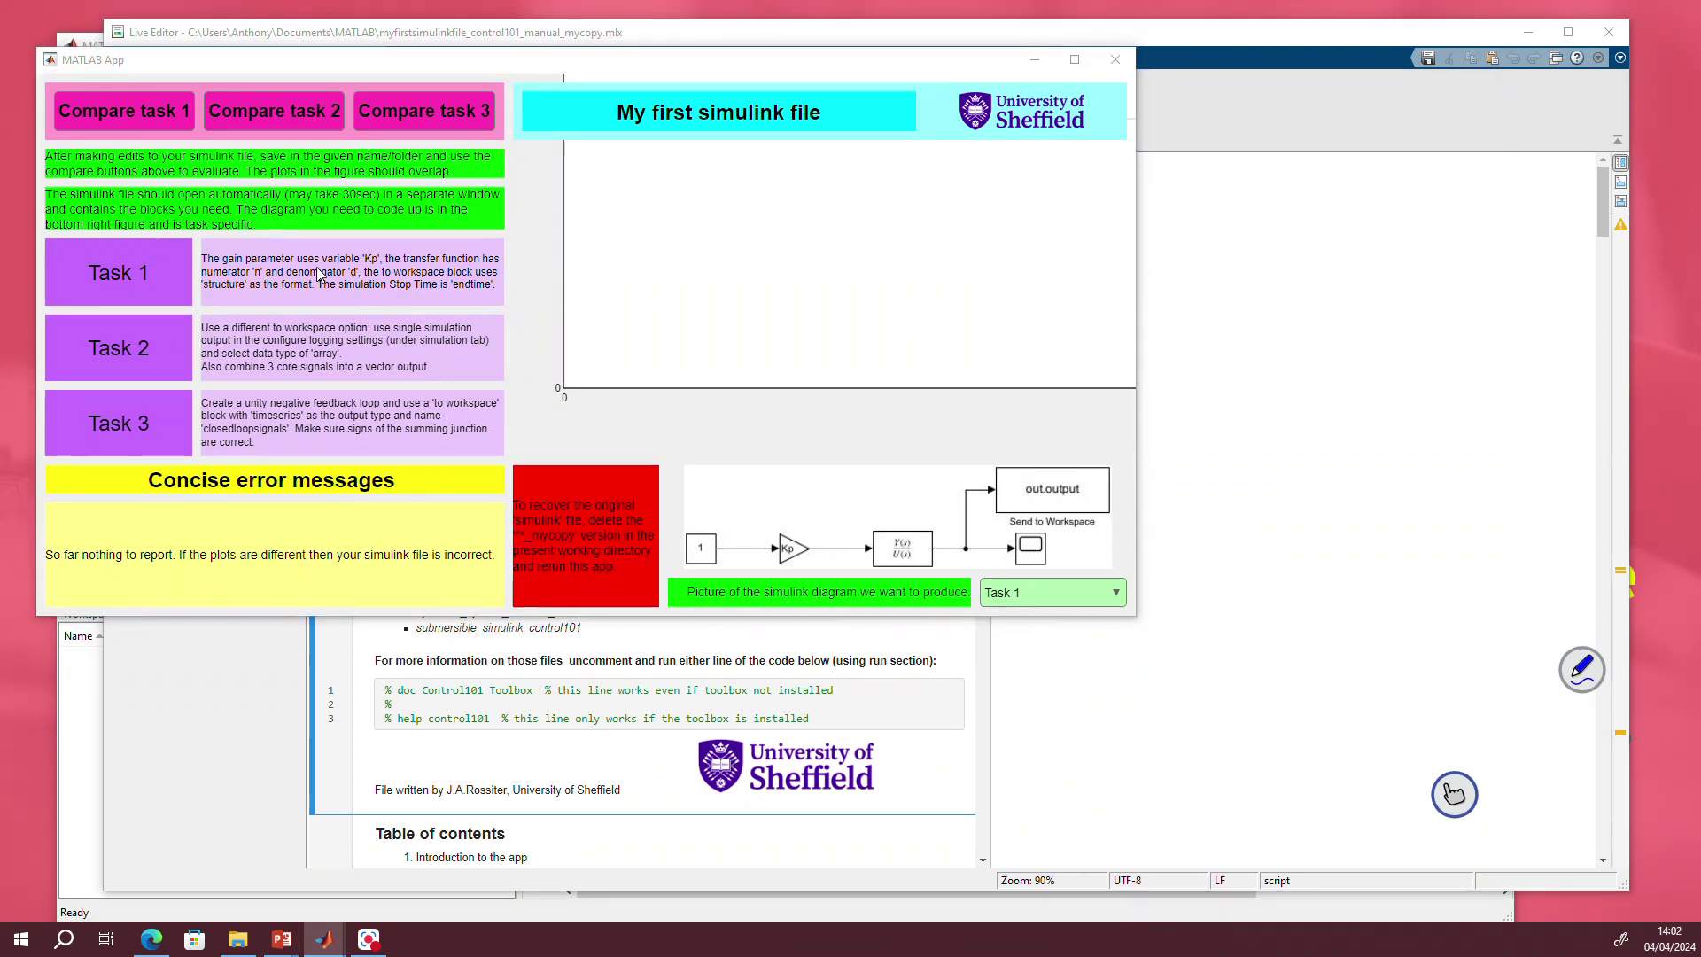
{"action": "left_click_drag", "start_coordinate": [691, 766], "coordinate": [1147, 223]}
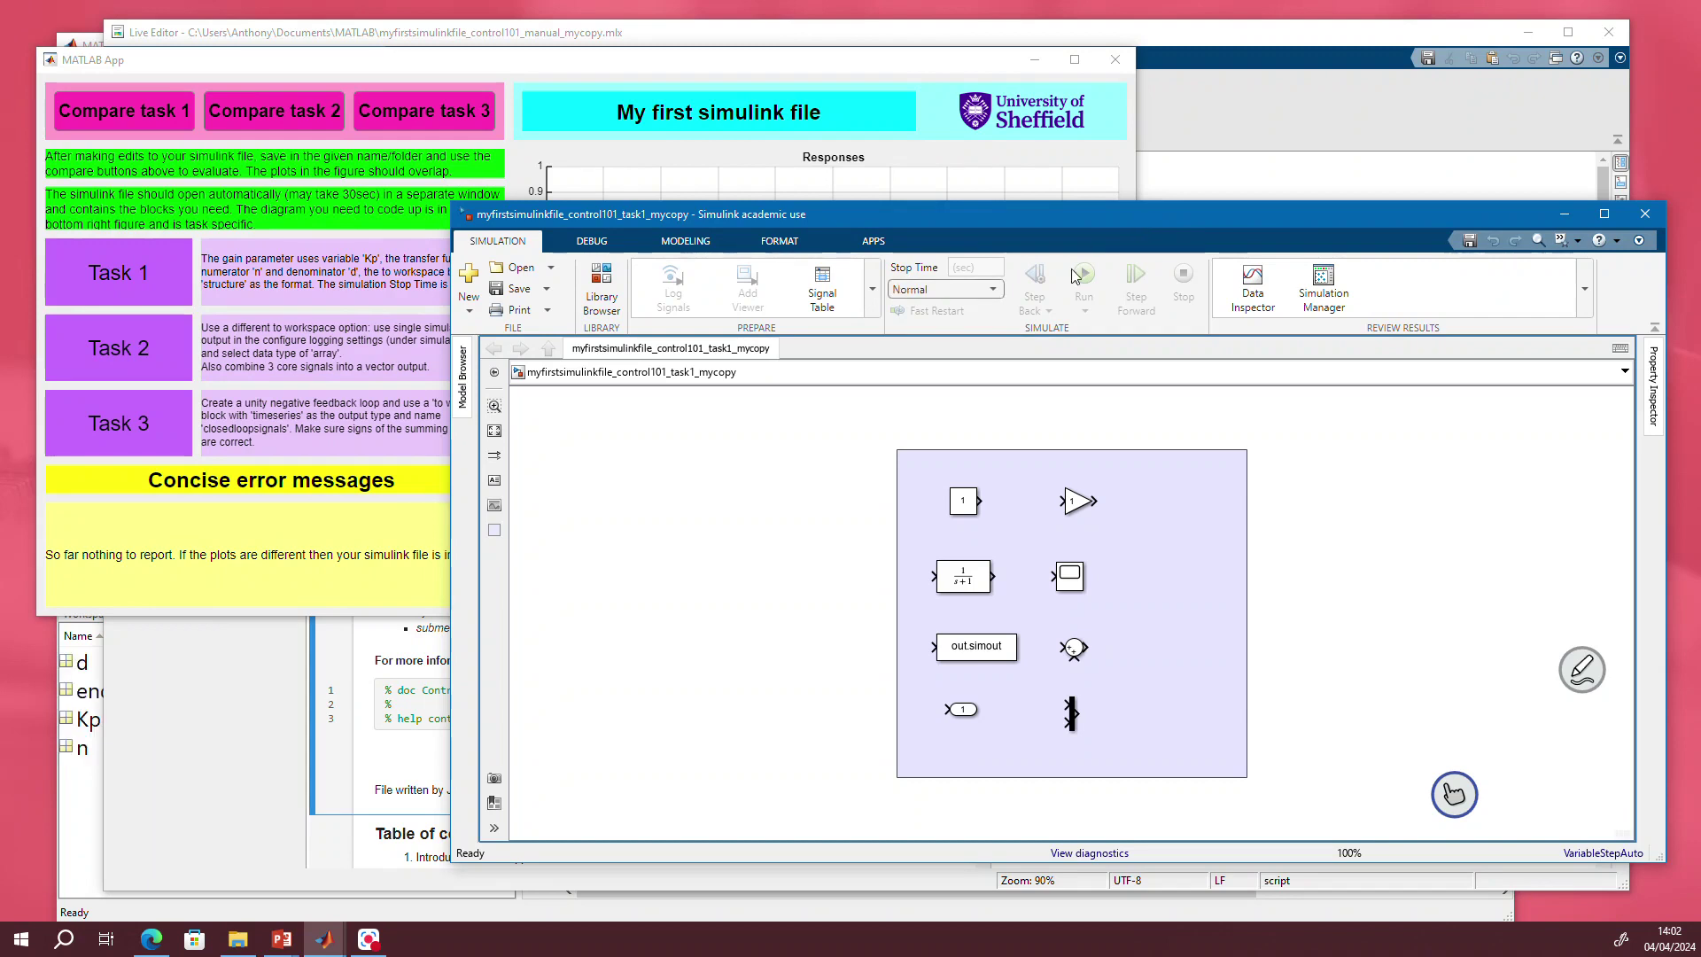
{"action": "left_click", "coordinate": [1026, 471]}
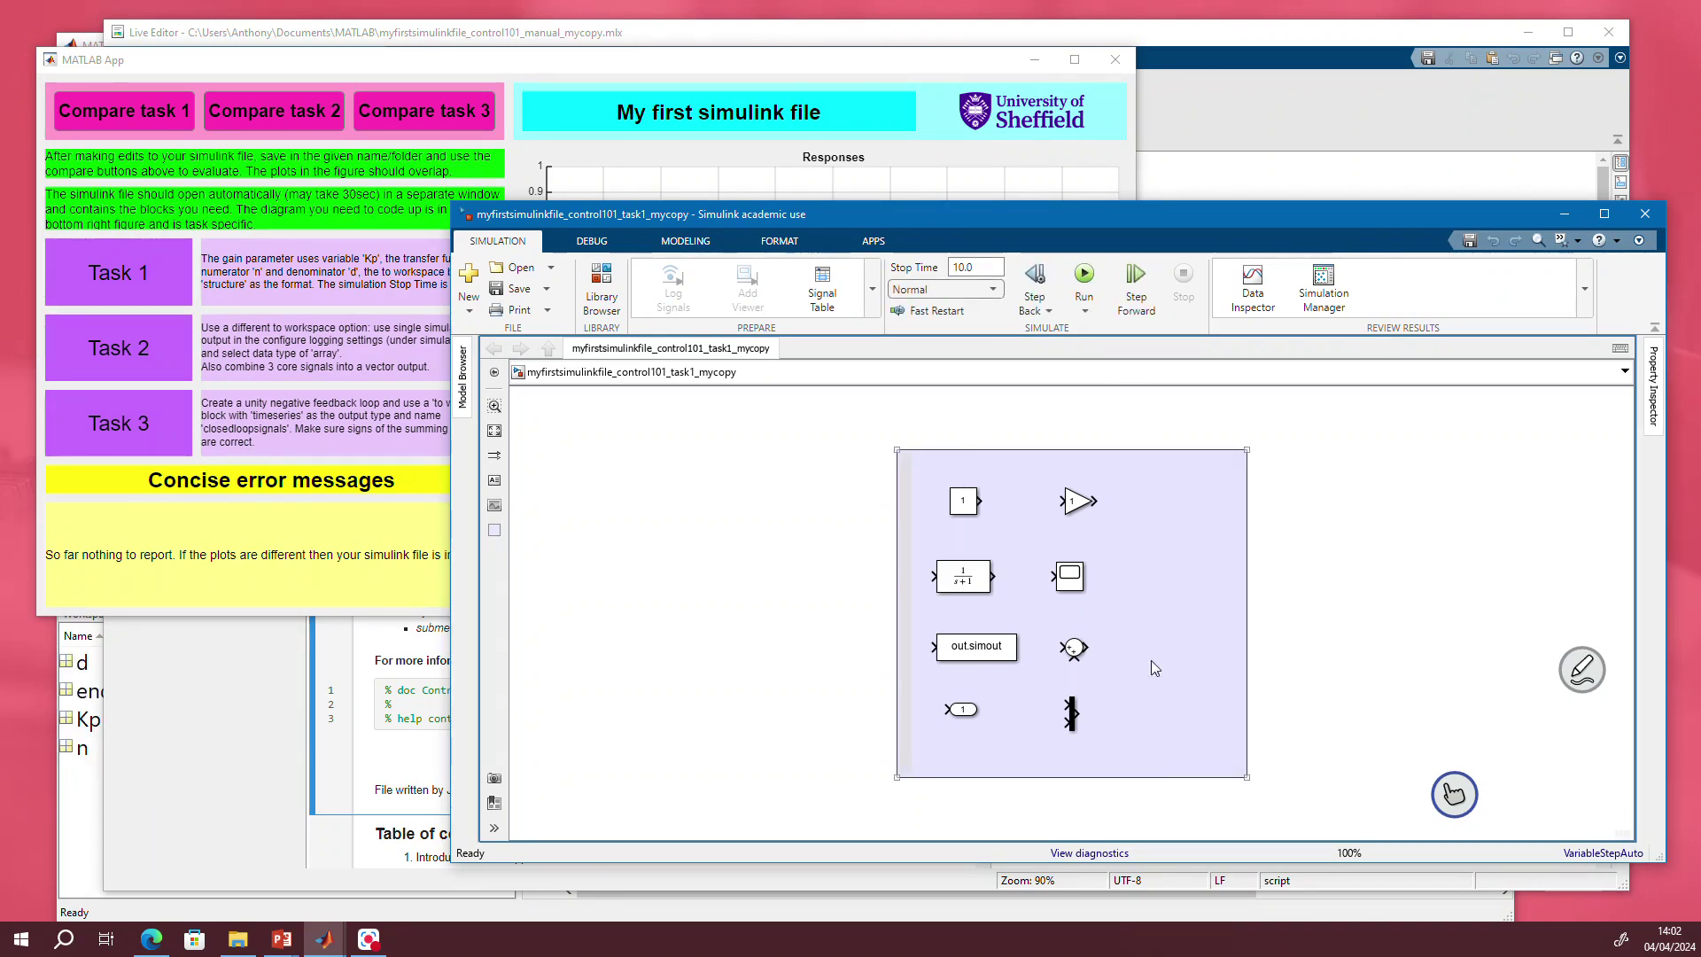
{"action": "left_click", "coordinate": [1129, 709]}
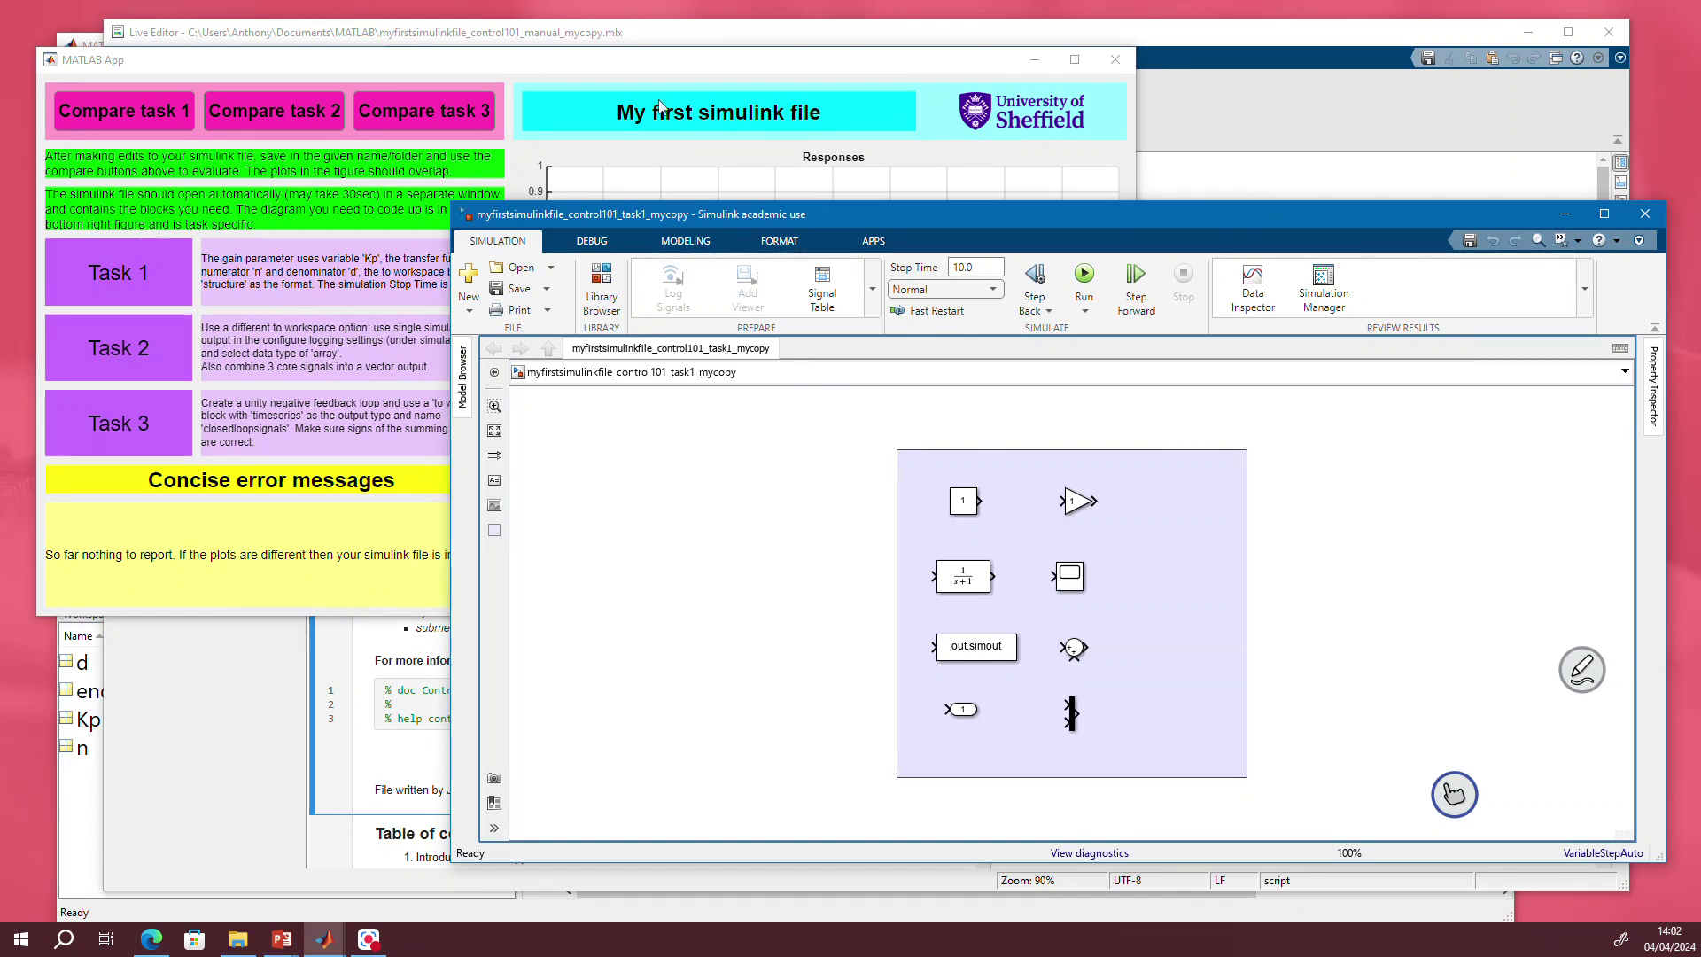
{"action": "left_click", "coordinate": [650, 67]}
{"action": "left_click_drag", "start_coordinate": [649, 66], "coordinate": [618, 33]}
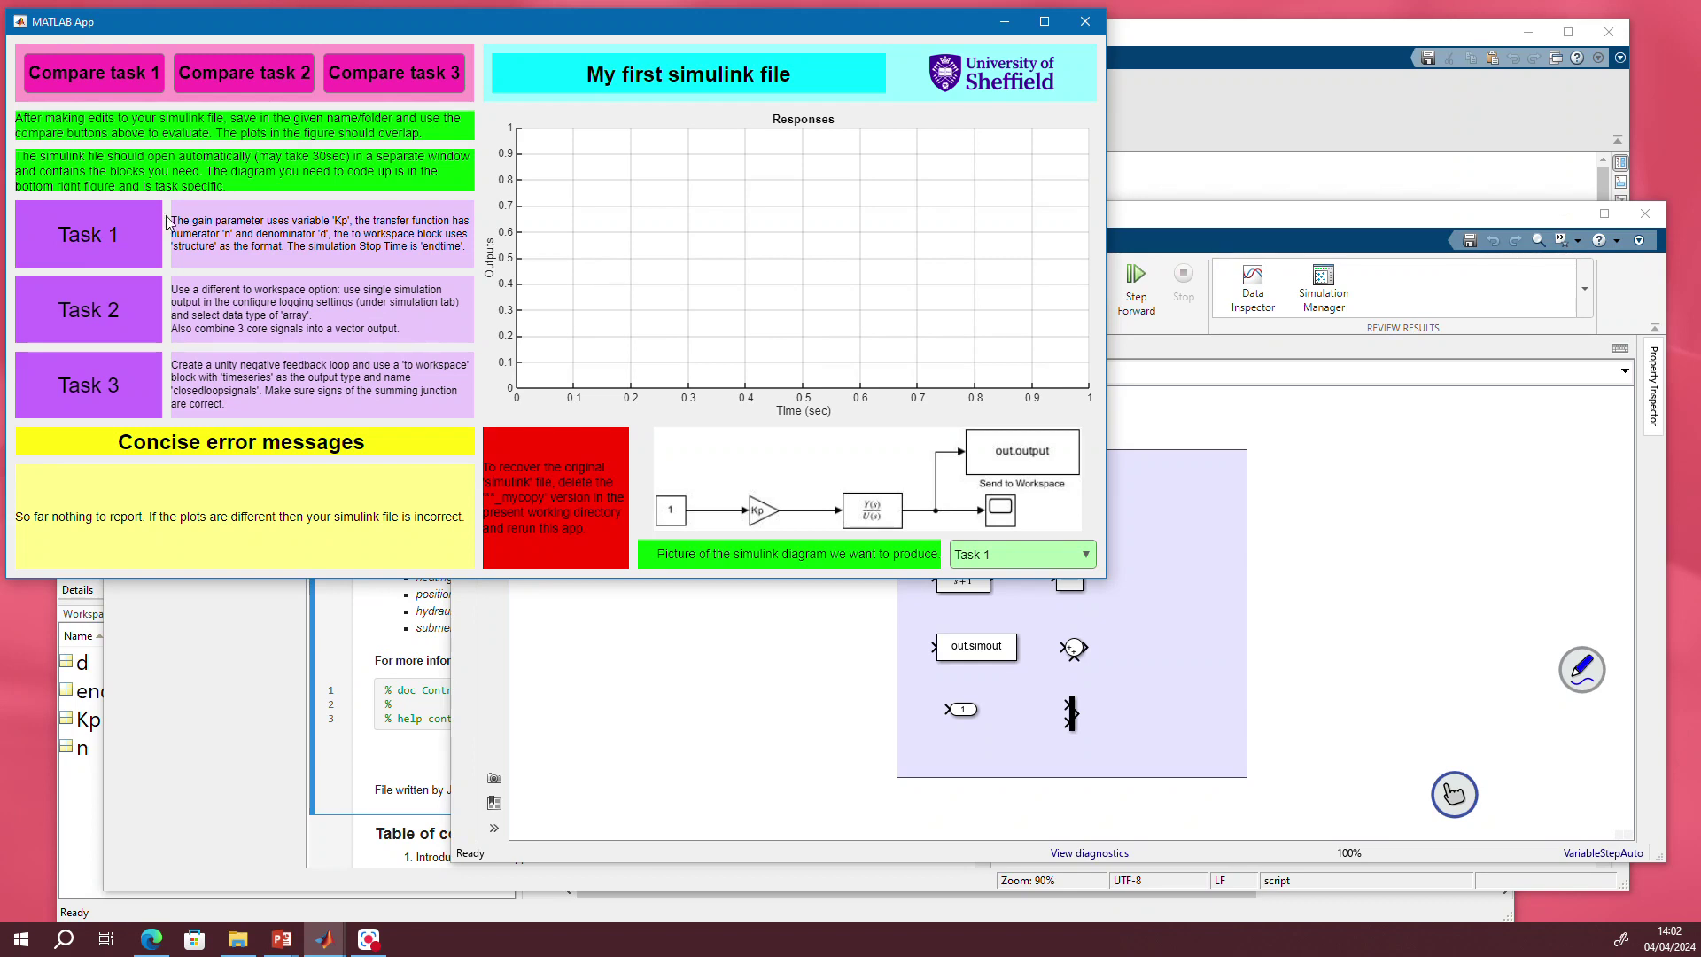
Preview the target diagrams for Task 2 and Task 3, and return to the Task 1 diagram
{"action": "left_click", "coordinate": [1089, 562]}
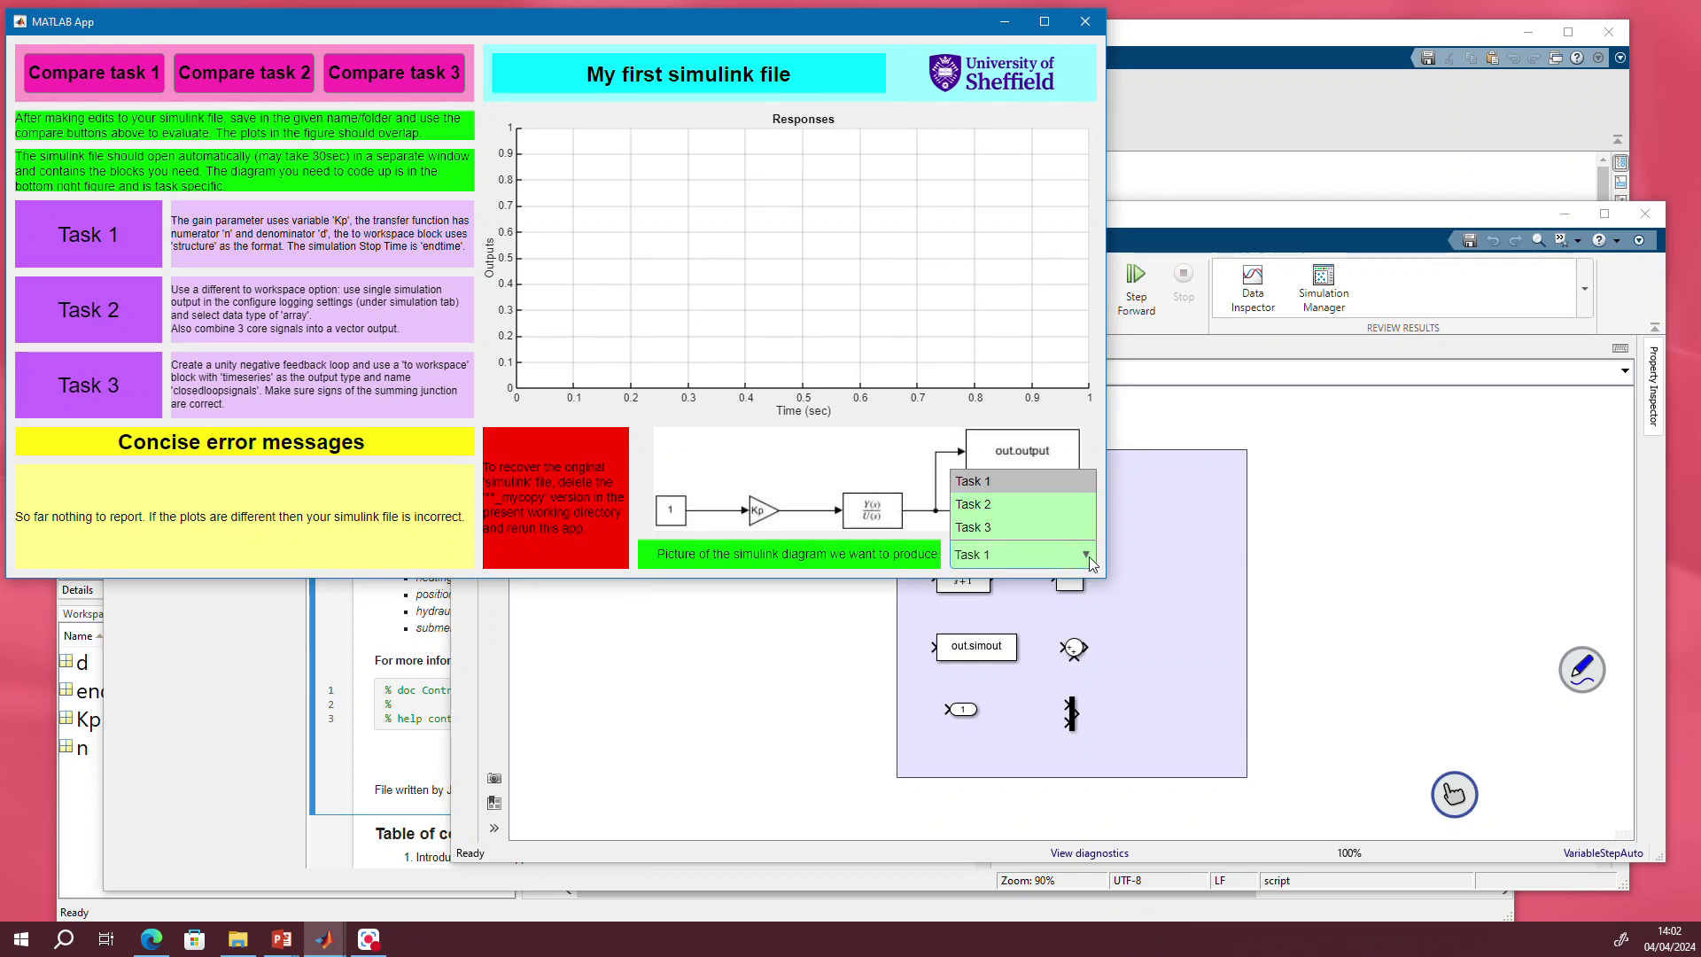
{"action": "left_click", "coordinate": [1068, 504]}
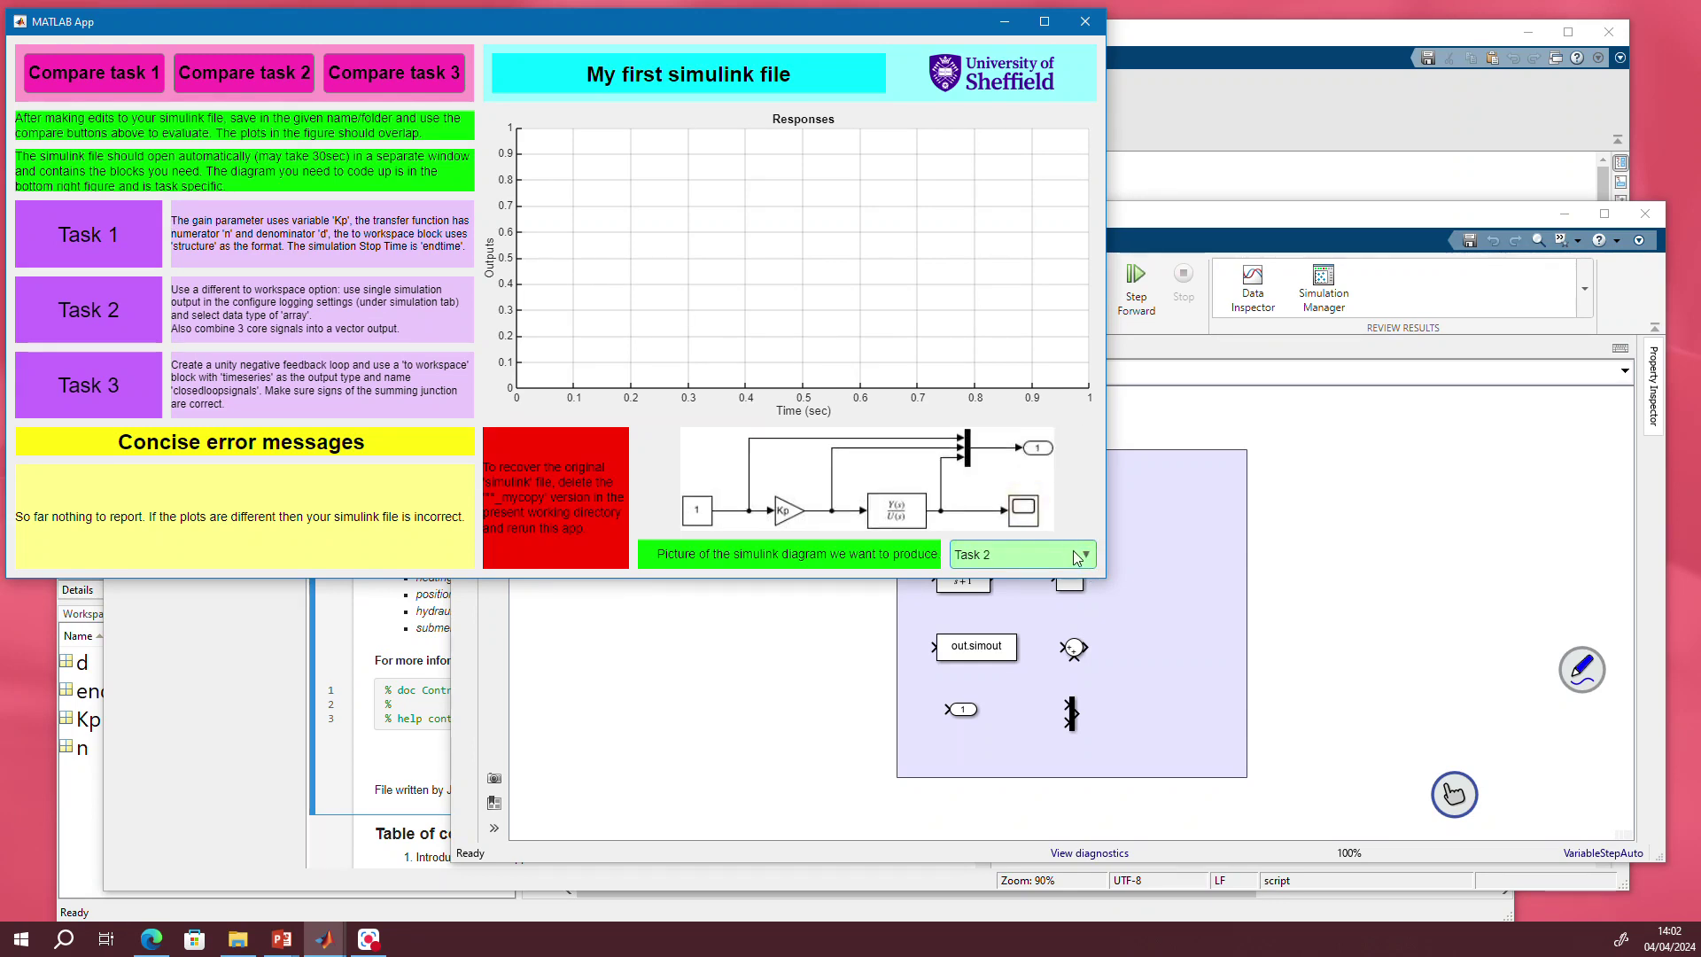
{"action": "left_click", "coordinate": [1078, 560]}
{"action": "left_click", "coordinate": [990, 527]}
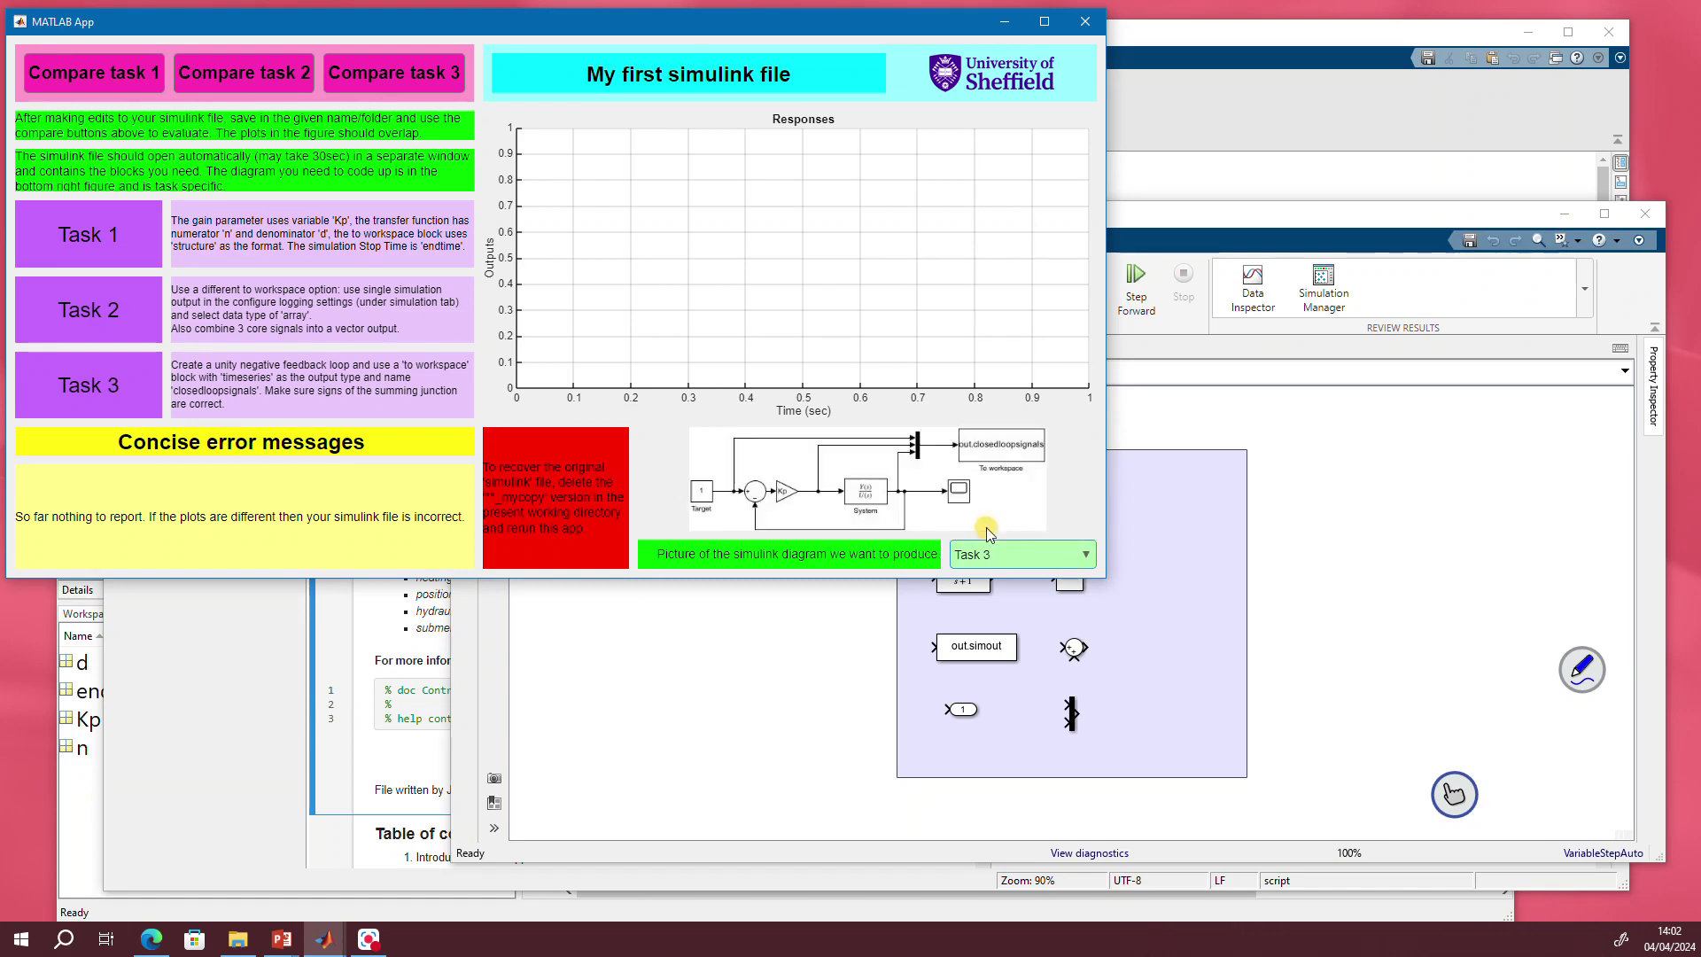
{"action": "left_click", "coordinate": [1054, 568]}
{"action": "left_click", "coordinate": [983, 481]}
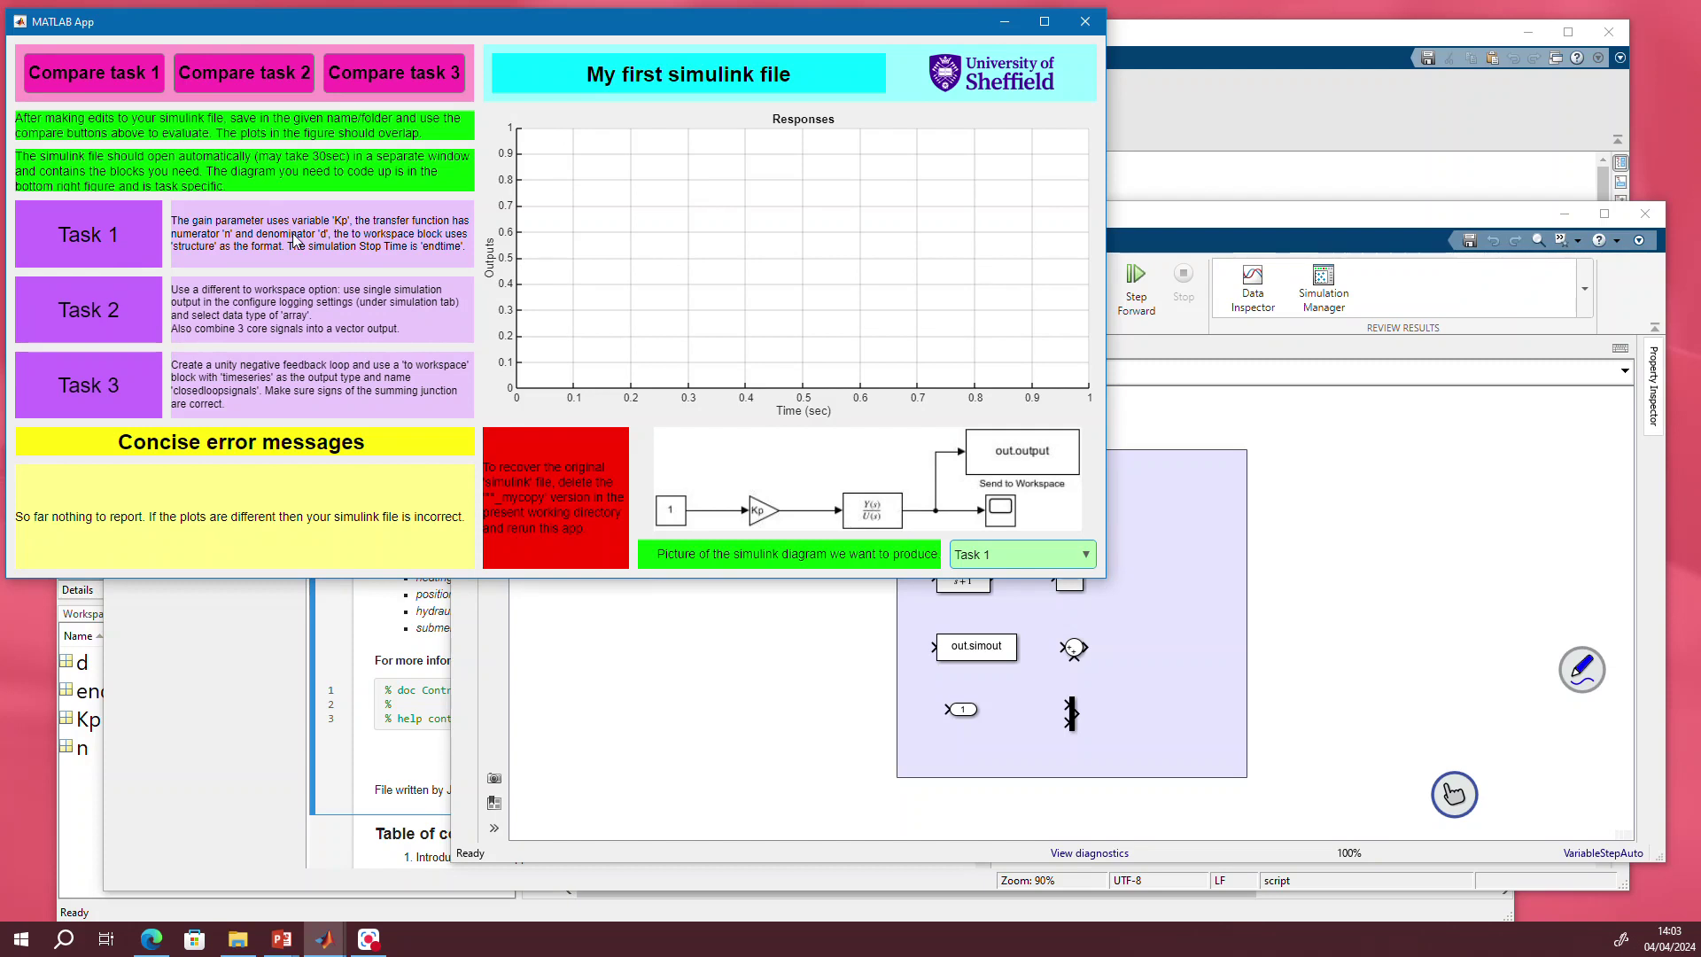
Resize and rearrange the Simulink model and MATLAB App windows so the supplied blocks, an empty canvas area and the Task 1 diagram show together
{"action": "left_click", "coordinate": [1315, 511]}
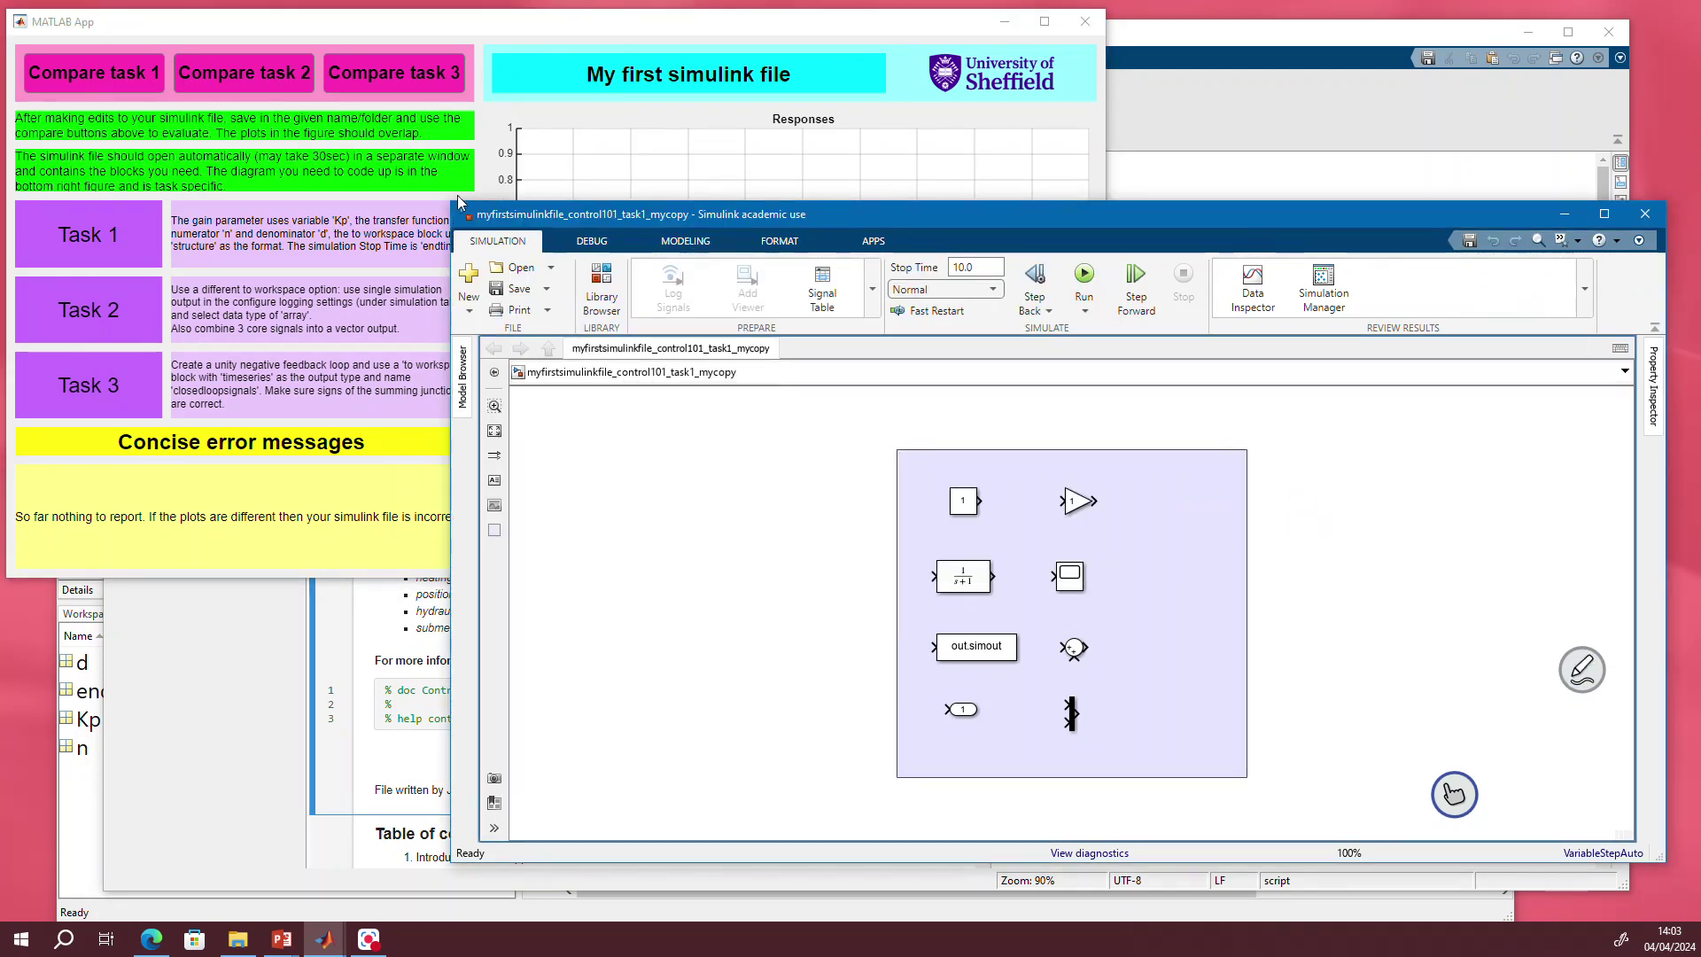
{"action": "left_click_drag", "start_coordinate": [452, 204], "coordinate": [560, 325]}
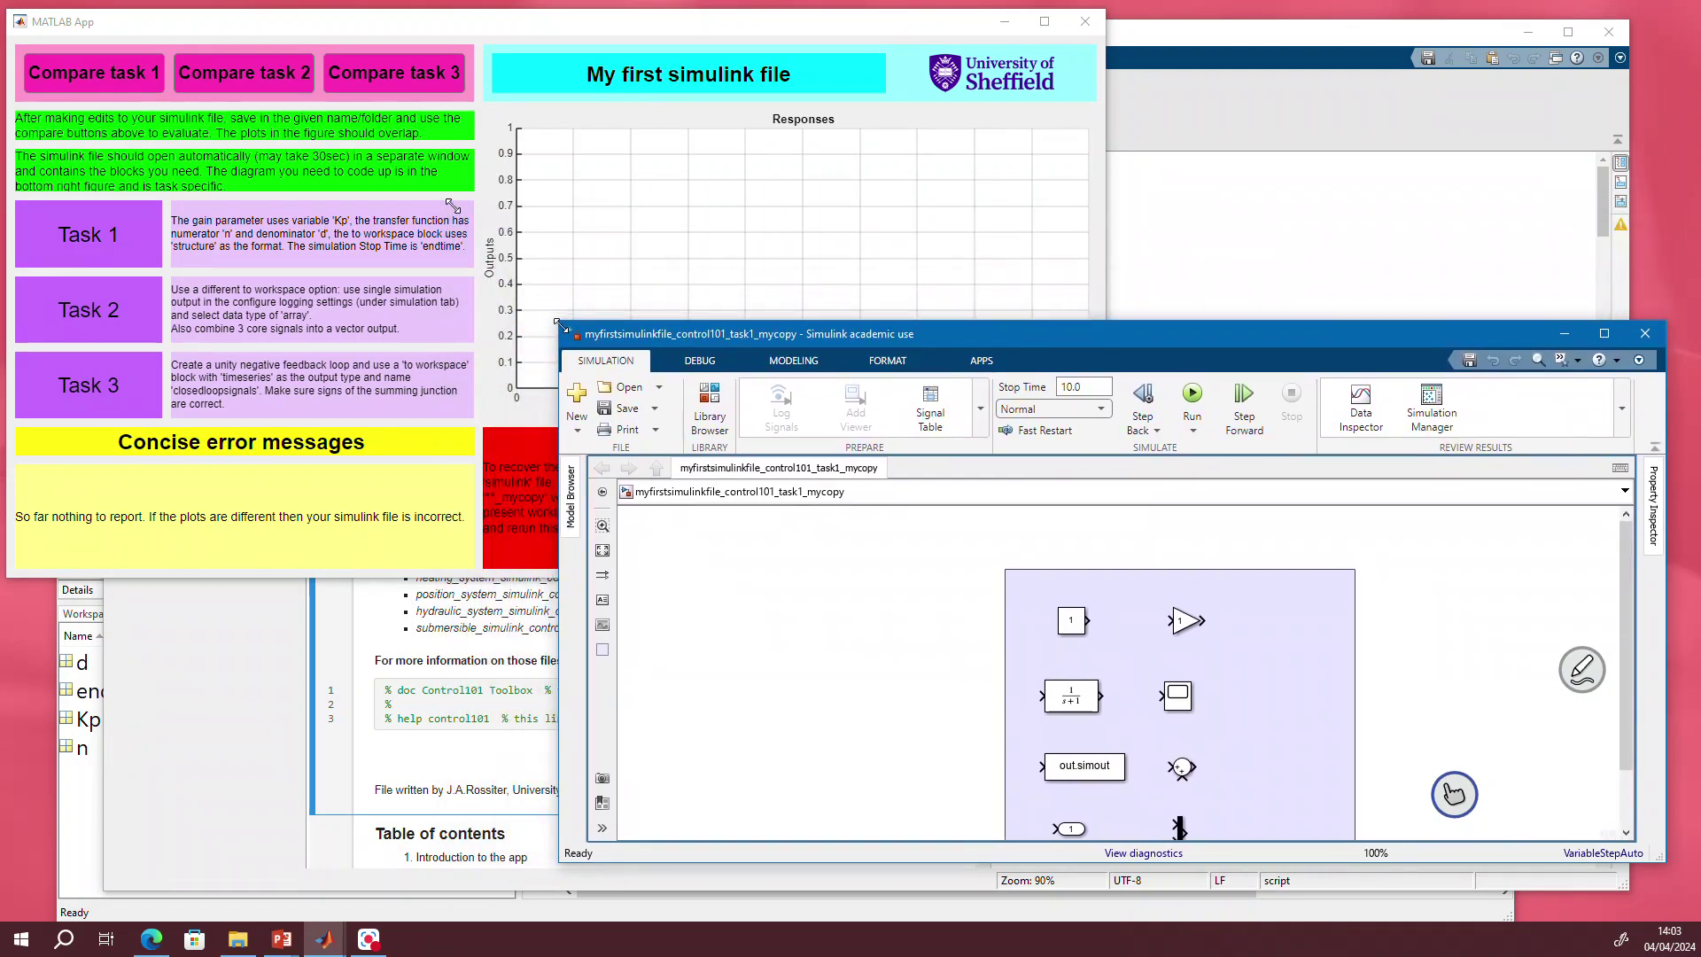
{"action": "left_click_drag", "start_coordinate": [1011, 341], "coordinate": [1040, 358]}
{"action": "left_click", "coordinate": [513, 44]}
{"action": "left_click_drag", "start_coordinate": [513, 45], "coordinate": [596, 121]}
{"action": "left_click", "coordinate": [692, 550]}
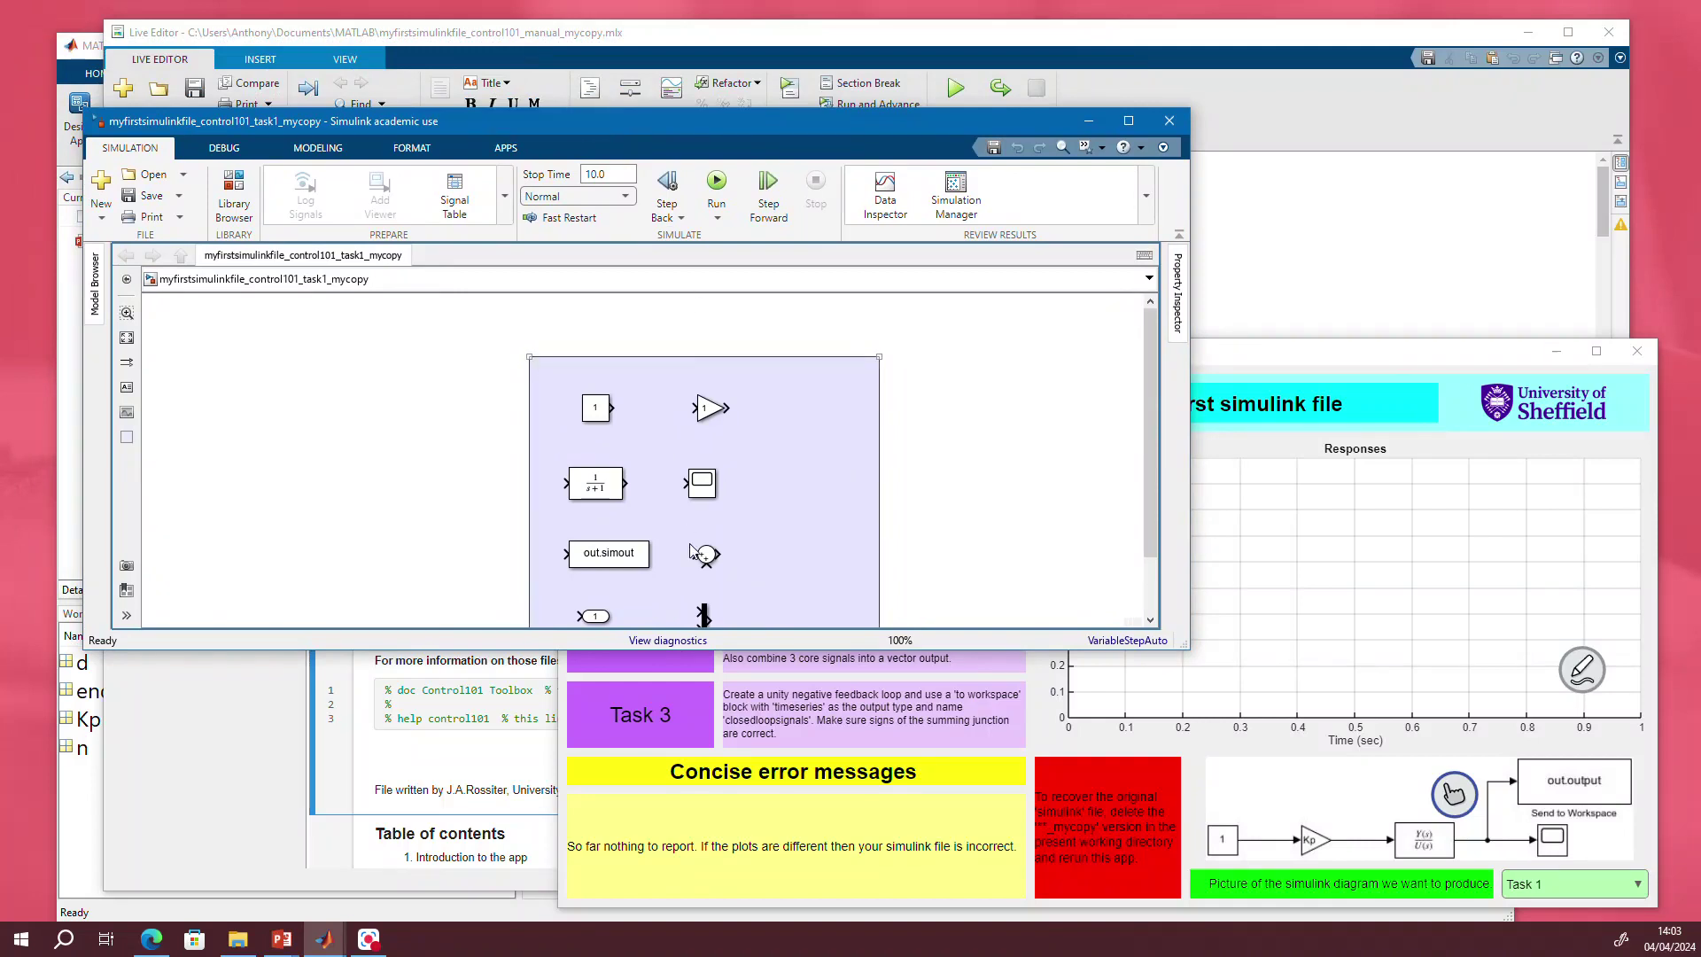
{"action": "left_click_drag", "start_coordinate": [1145, 450], "coordinate": [1156, 514]}
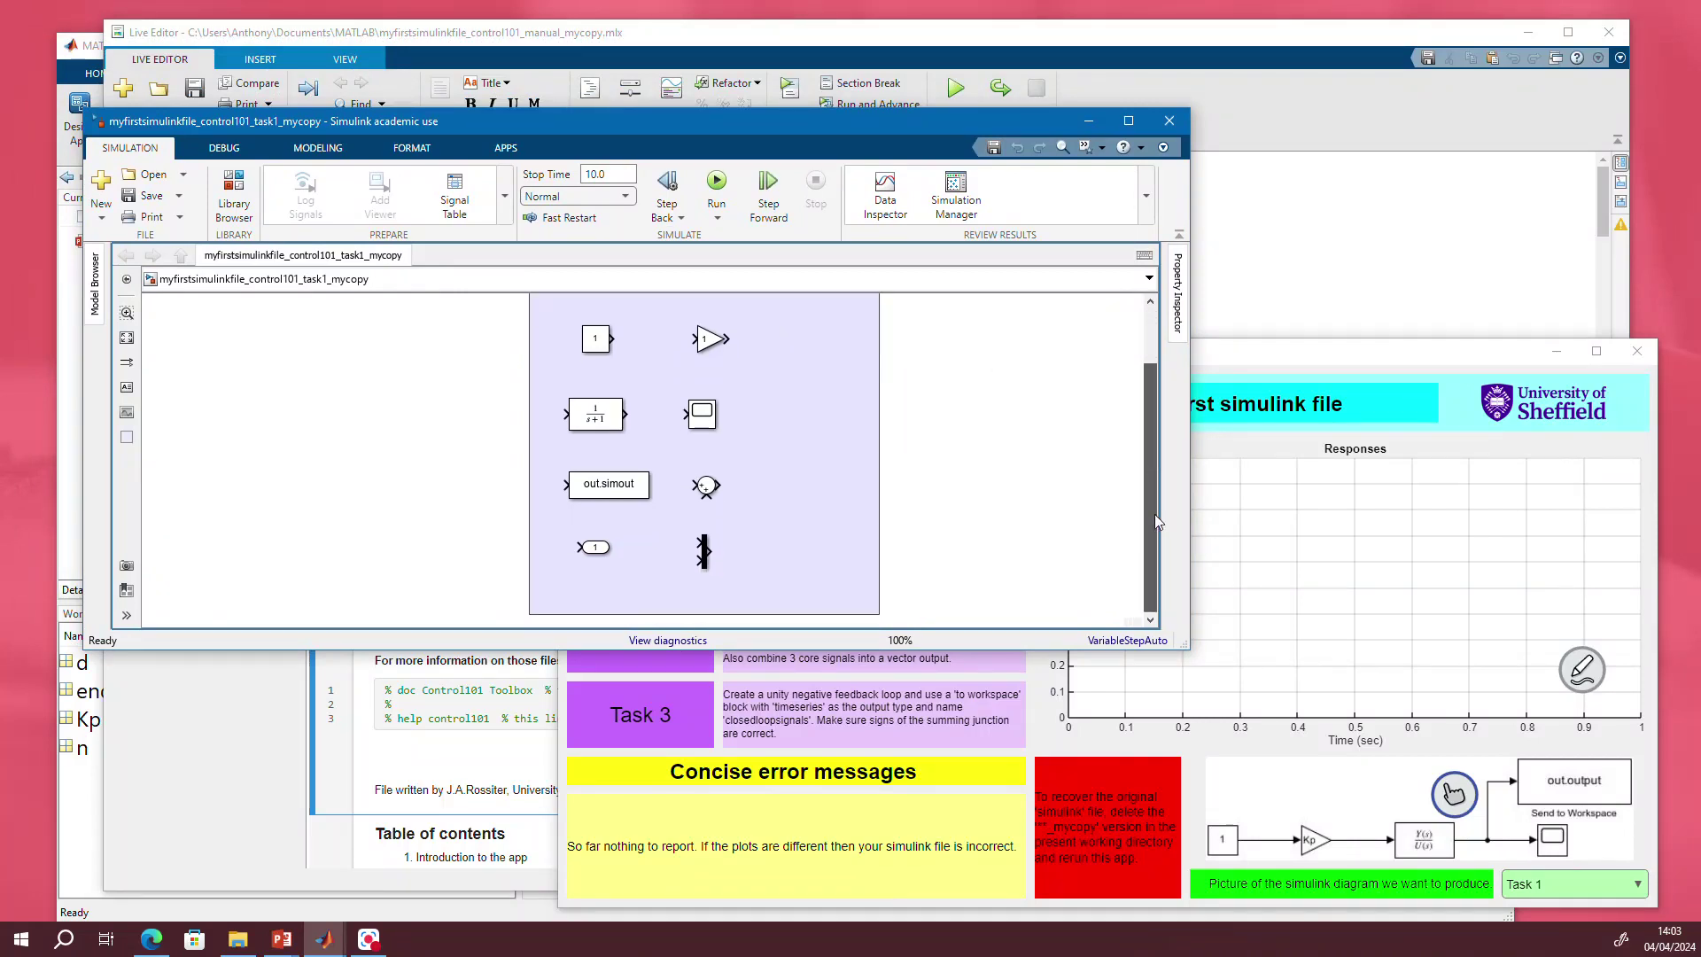
{"action": "left_click_drag", "start_coordinate": [1187, 649], "coordinate": [1226, 777]}
Place the Constant and Gain blocks side by side below the shaded area and connect the Constant output to the Gain input
{"action": "left_click_drag", "start_coordinate": [595, 337], "coordinate": [384, 706]}
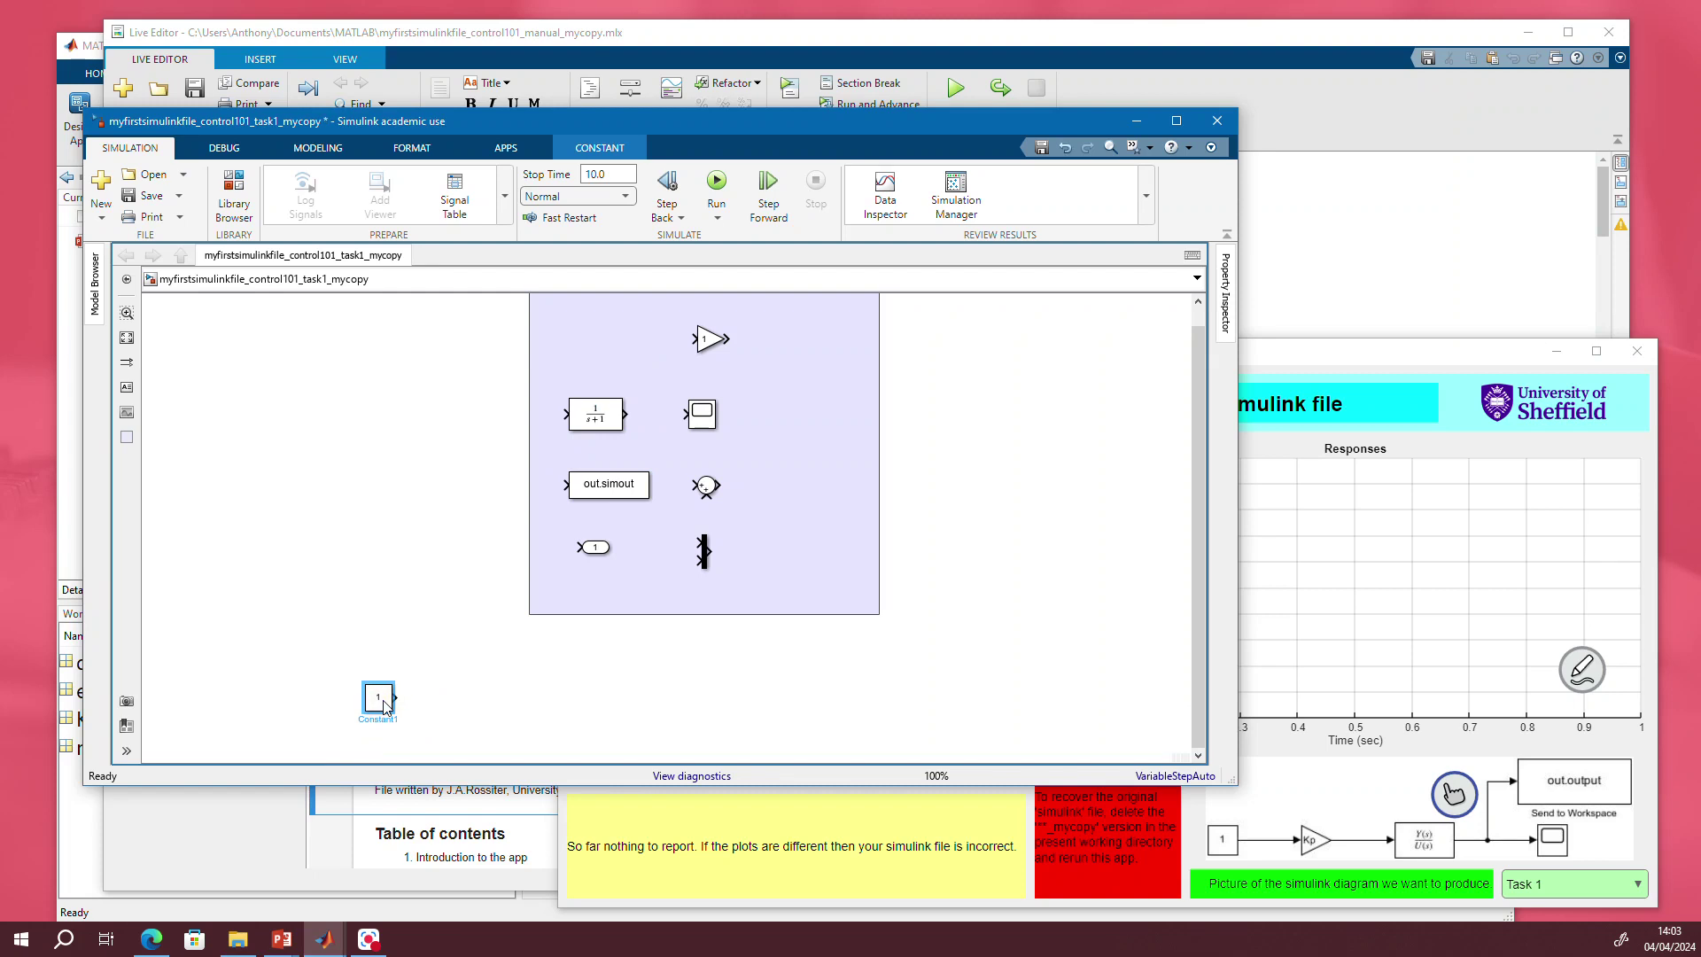
{"action": "left_click_drag", "start_coordinate": [708, 340], "coordinate": [479, 704]}
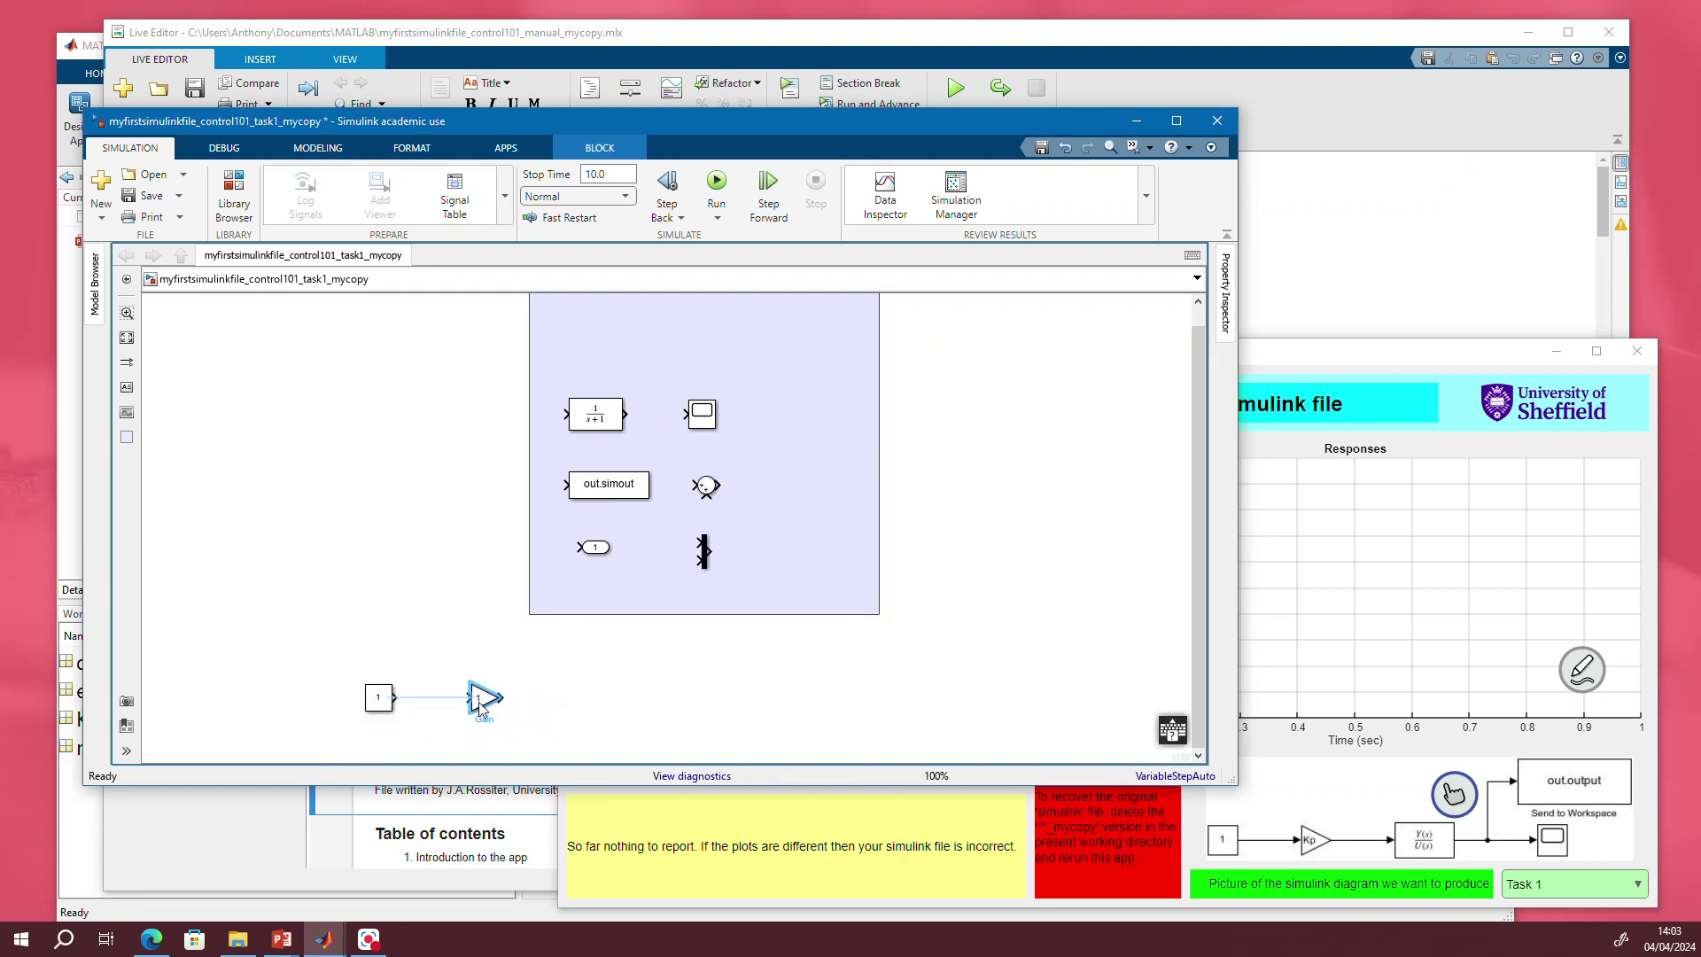
{"action": "left_click", "coordinate": [396, 697]}
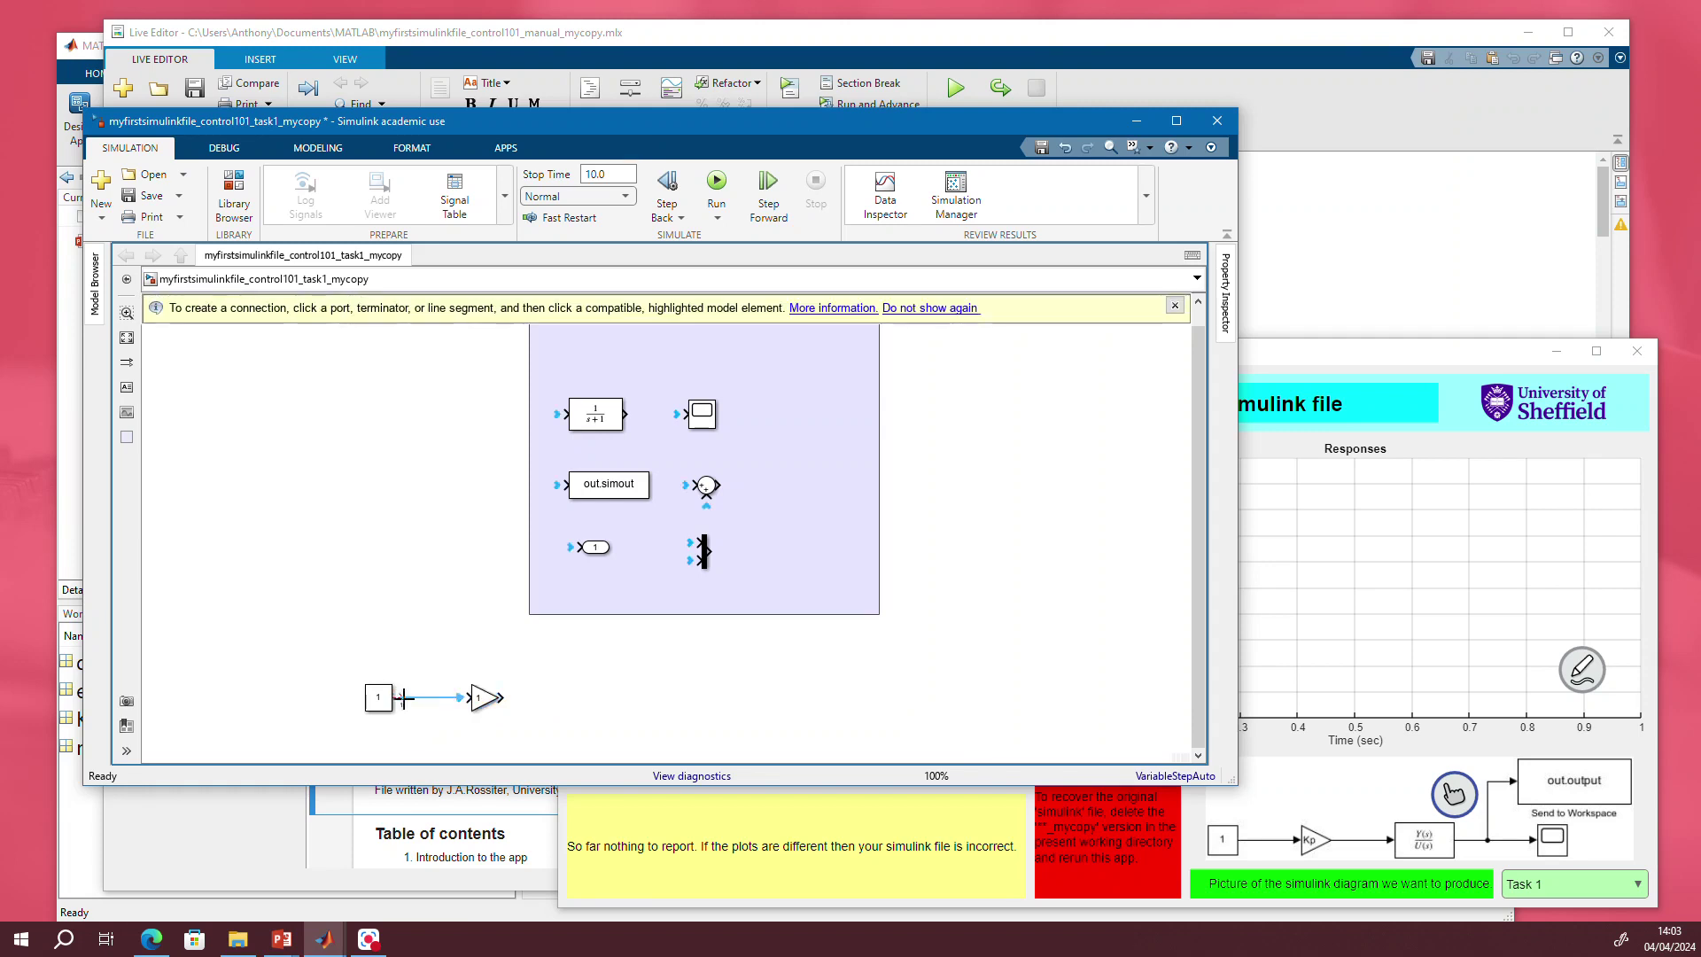
{"action": "left_click", "coordinate": [470, 699]}
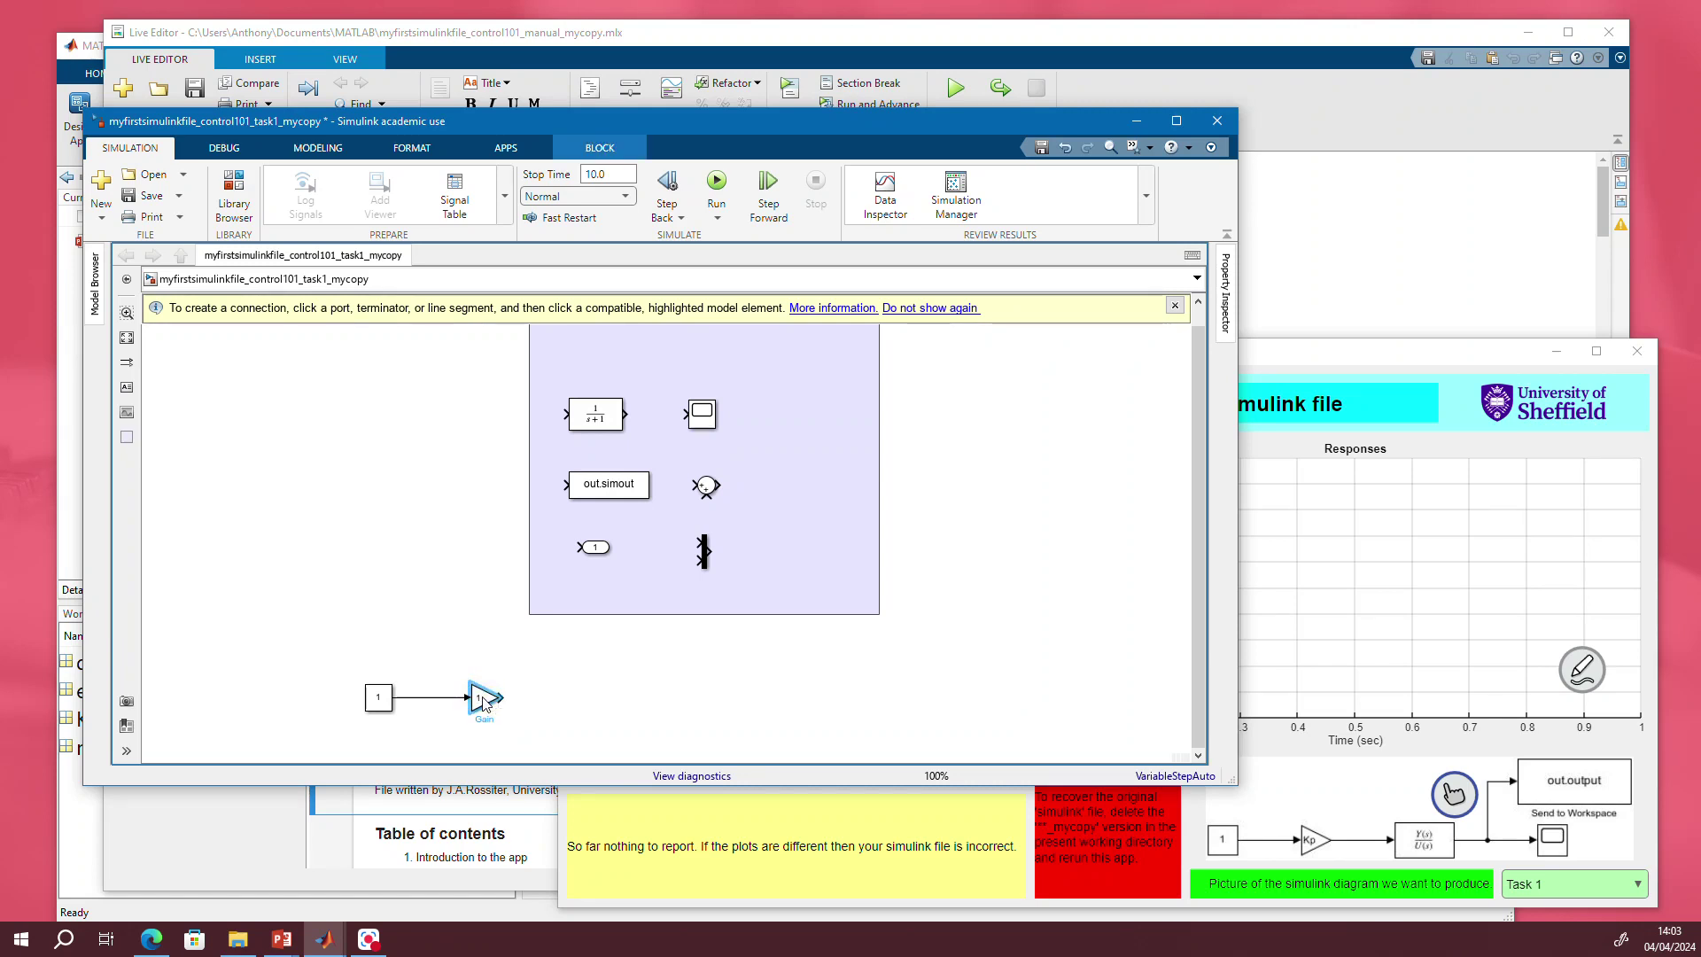
Set the Gain block's gain to the variable Kp
{"action": "double_click", "coordinate": [483, 700]}
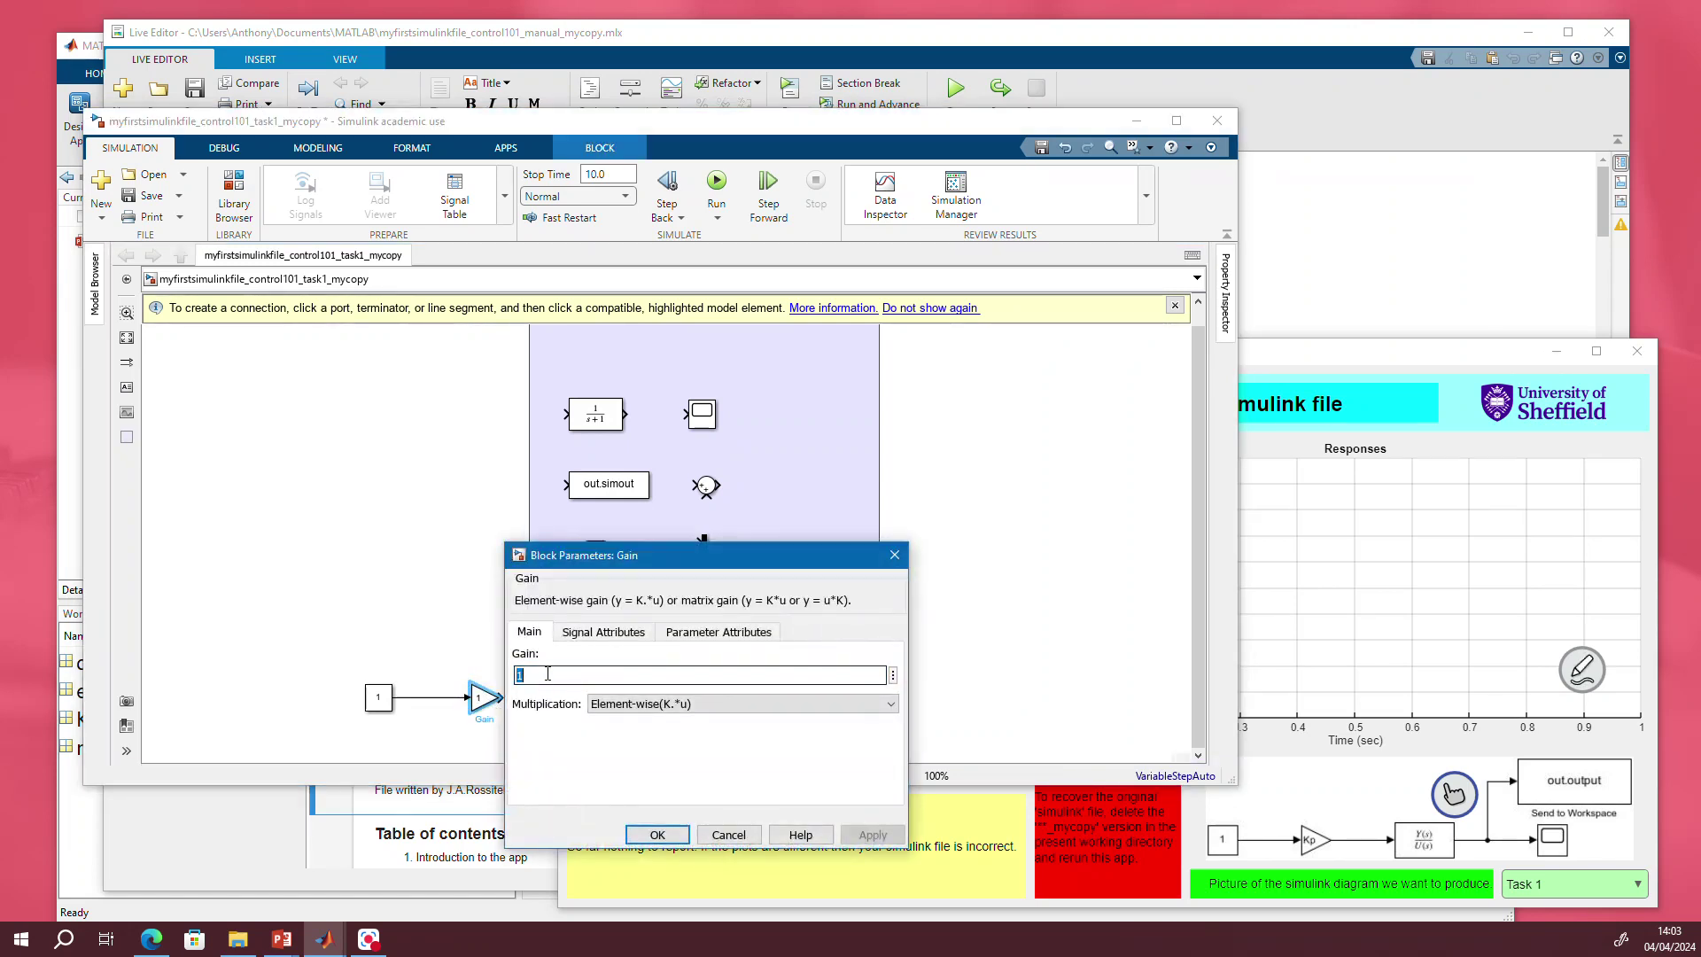
{"action": "type", "text": "Kp"}
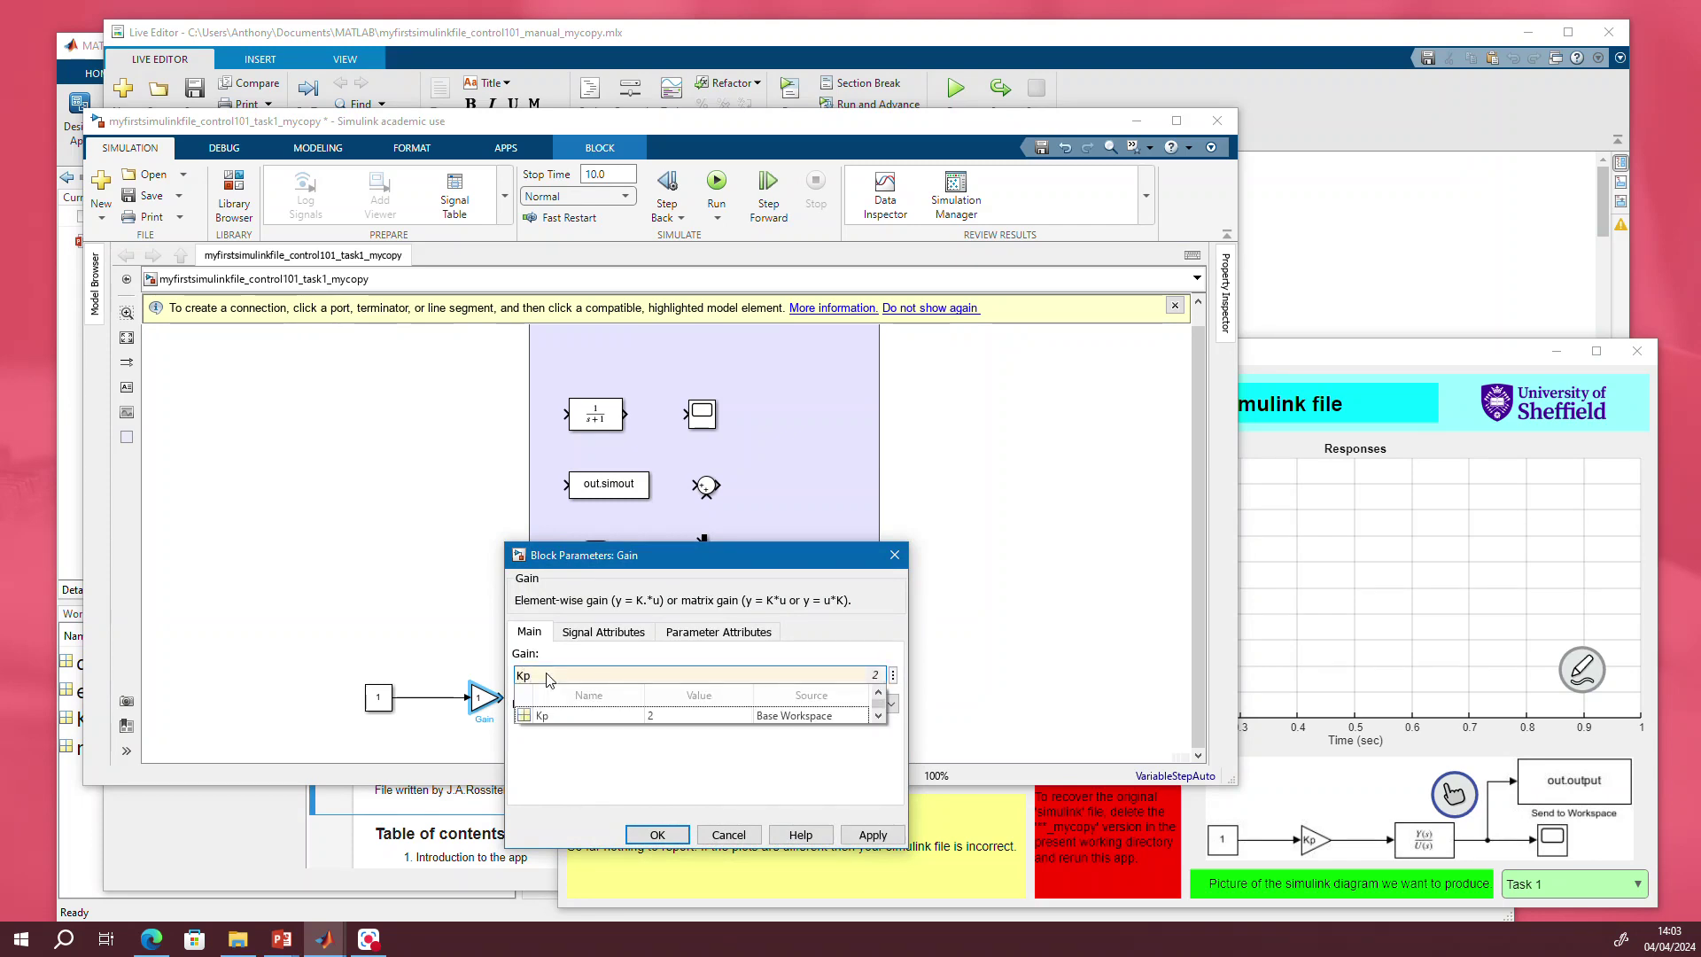
{"action": "left_click", "coordinate": [661, 835]}
{"action": "left_click", "coordinate": [656, 837]}
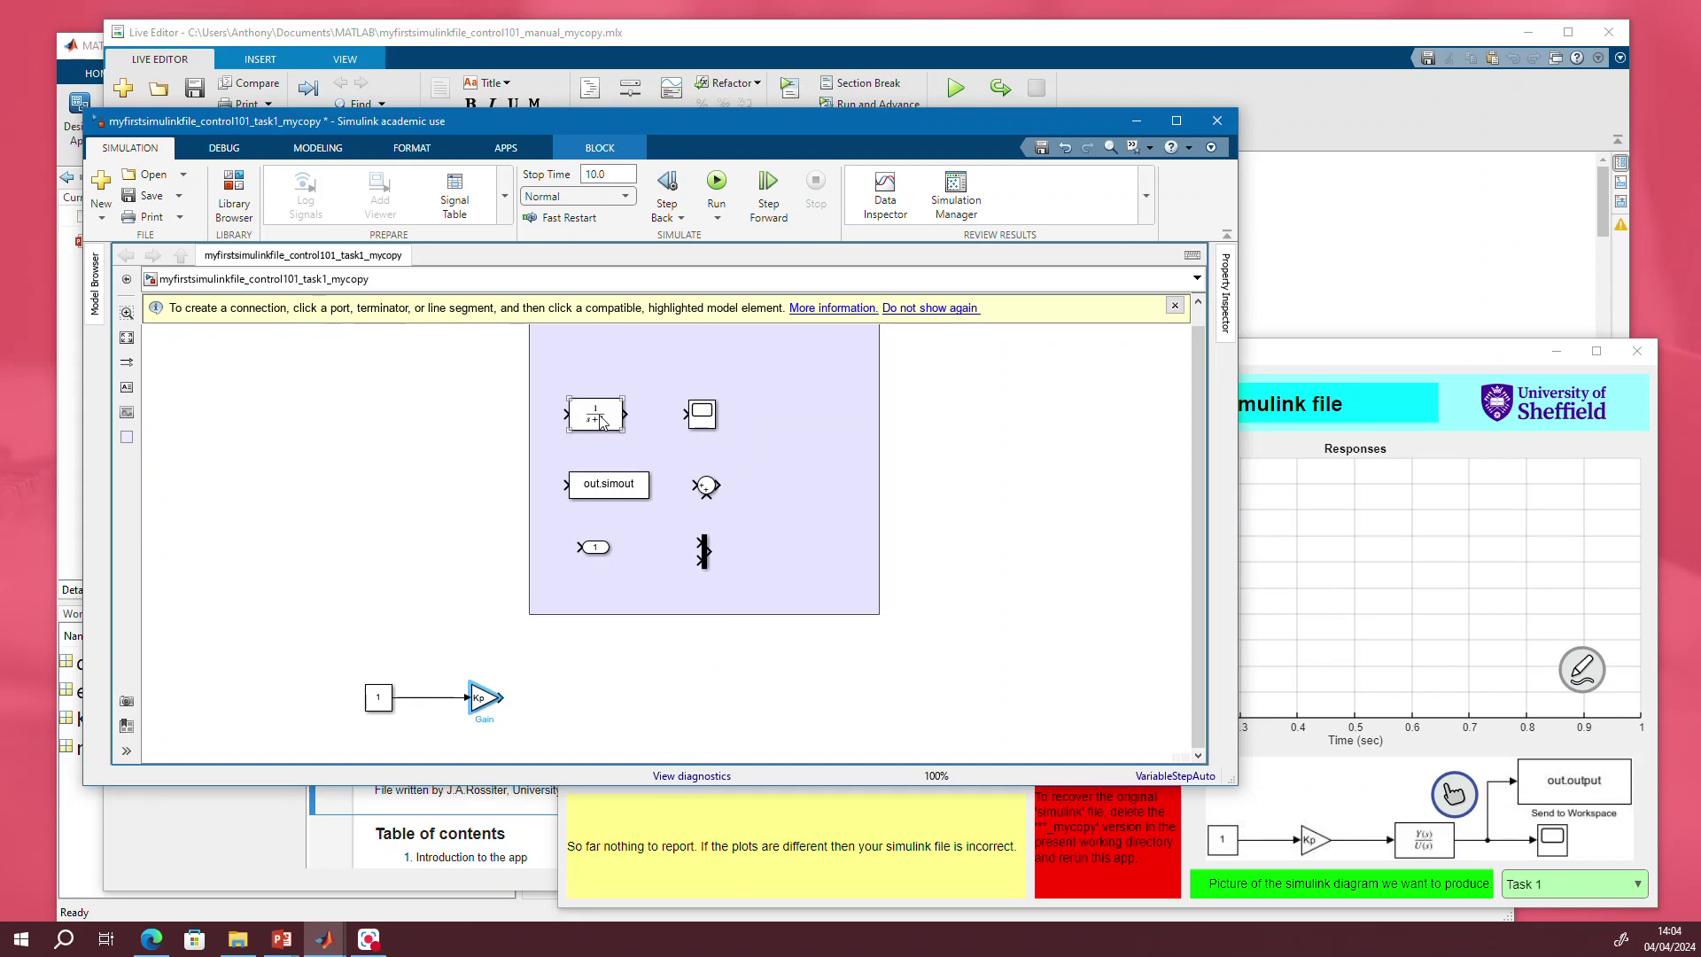
Place the Transfer Fcn block after the Gain block and connect the Gain output to its input
{"action": "left_click_drag", "start_coordinate": [604, 426], "coordinate": [603, 708]}
{"action": "left_click", "coordinate": [564, 698]}
{"action": "left_click", "coordinate": [502, 697]}
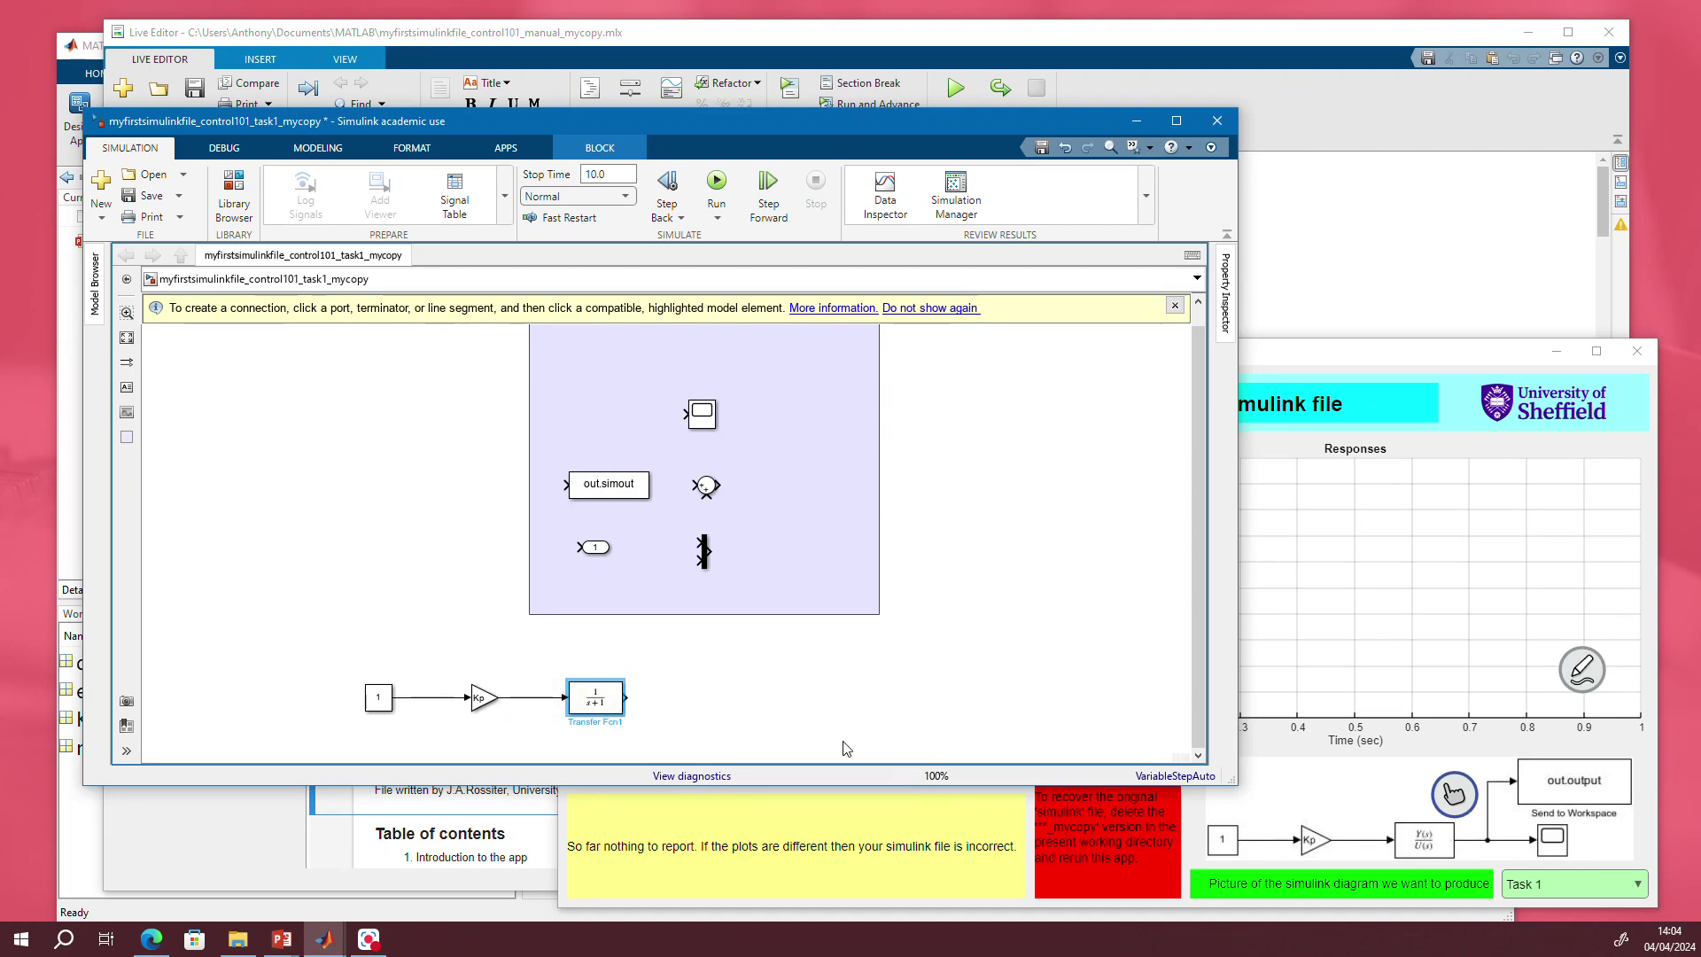
Set the Transfer Fcn block's numerator coefficients to n and denominator coefficients to d
{"action": "double_click", "coordinate": [600, 705]}
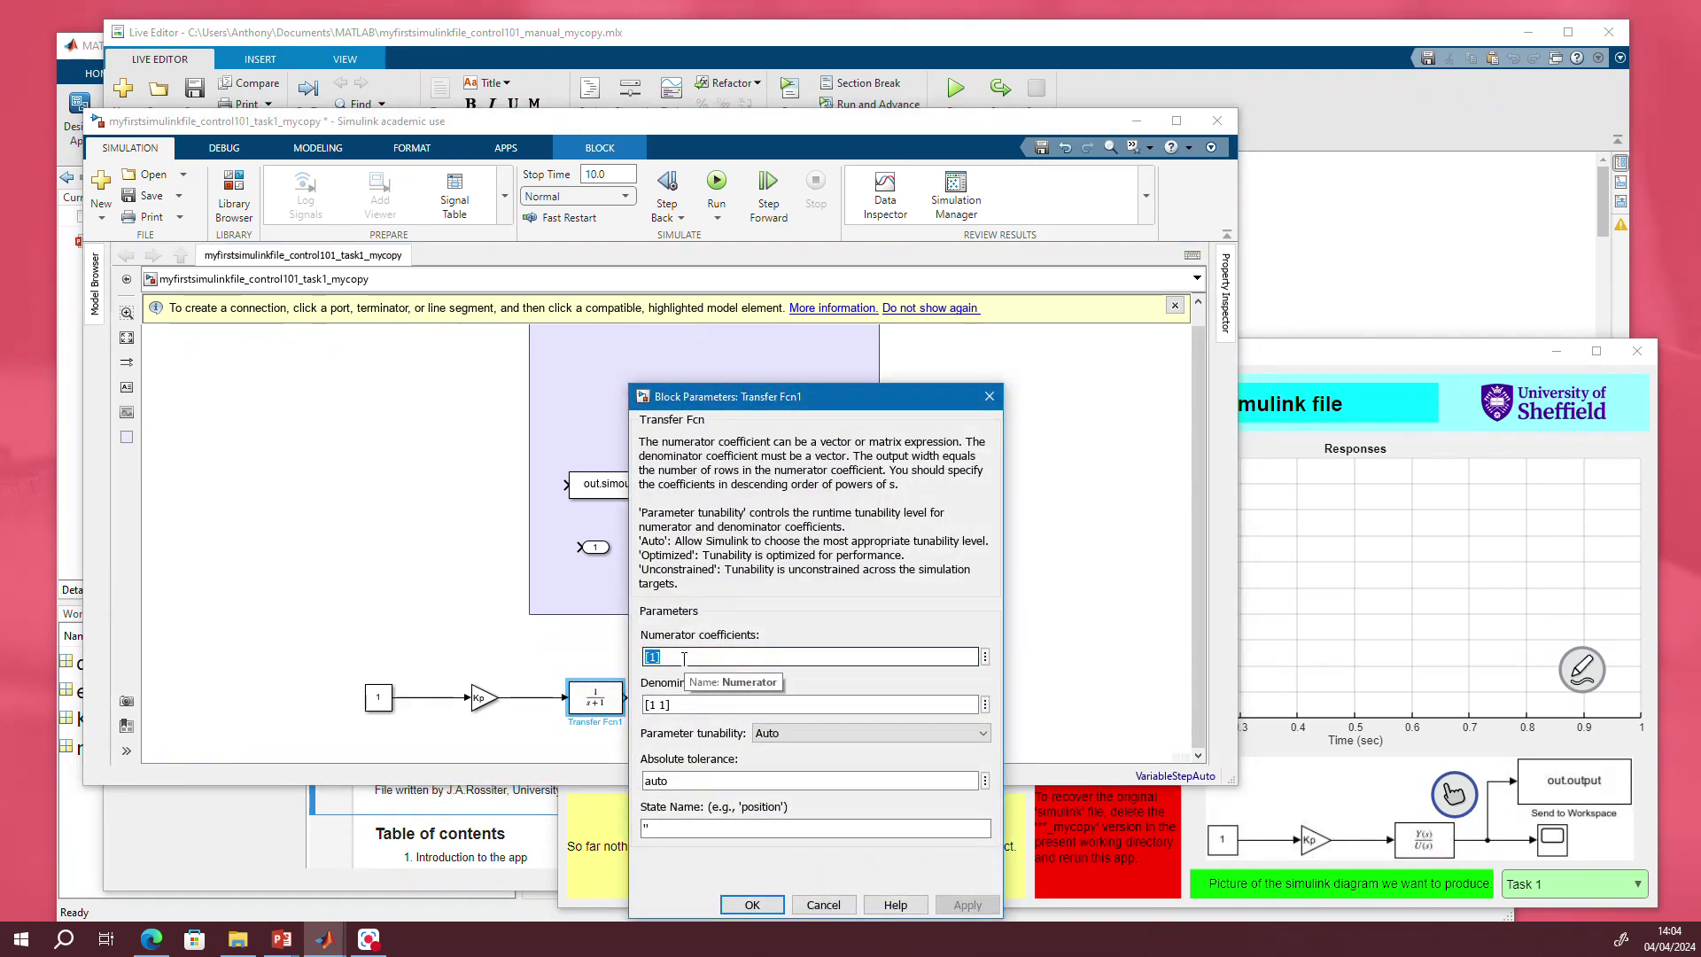
{"action": "type", "text": "n"}
{"action": "key", "text": "Tab"}
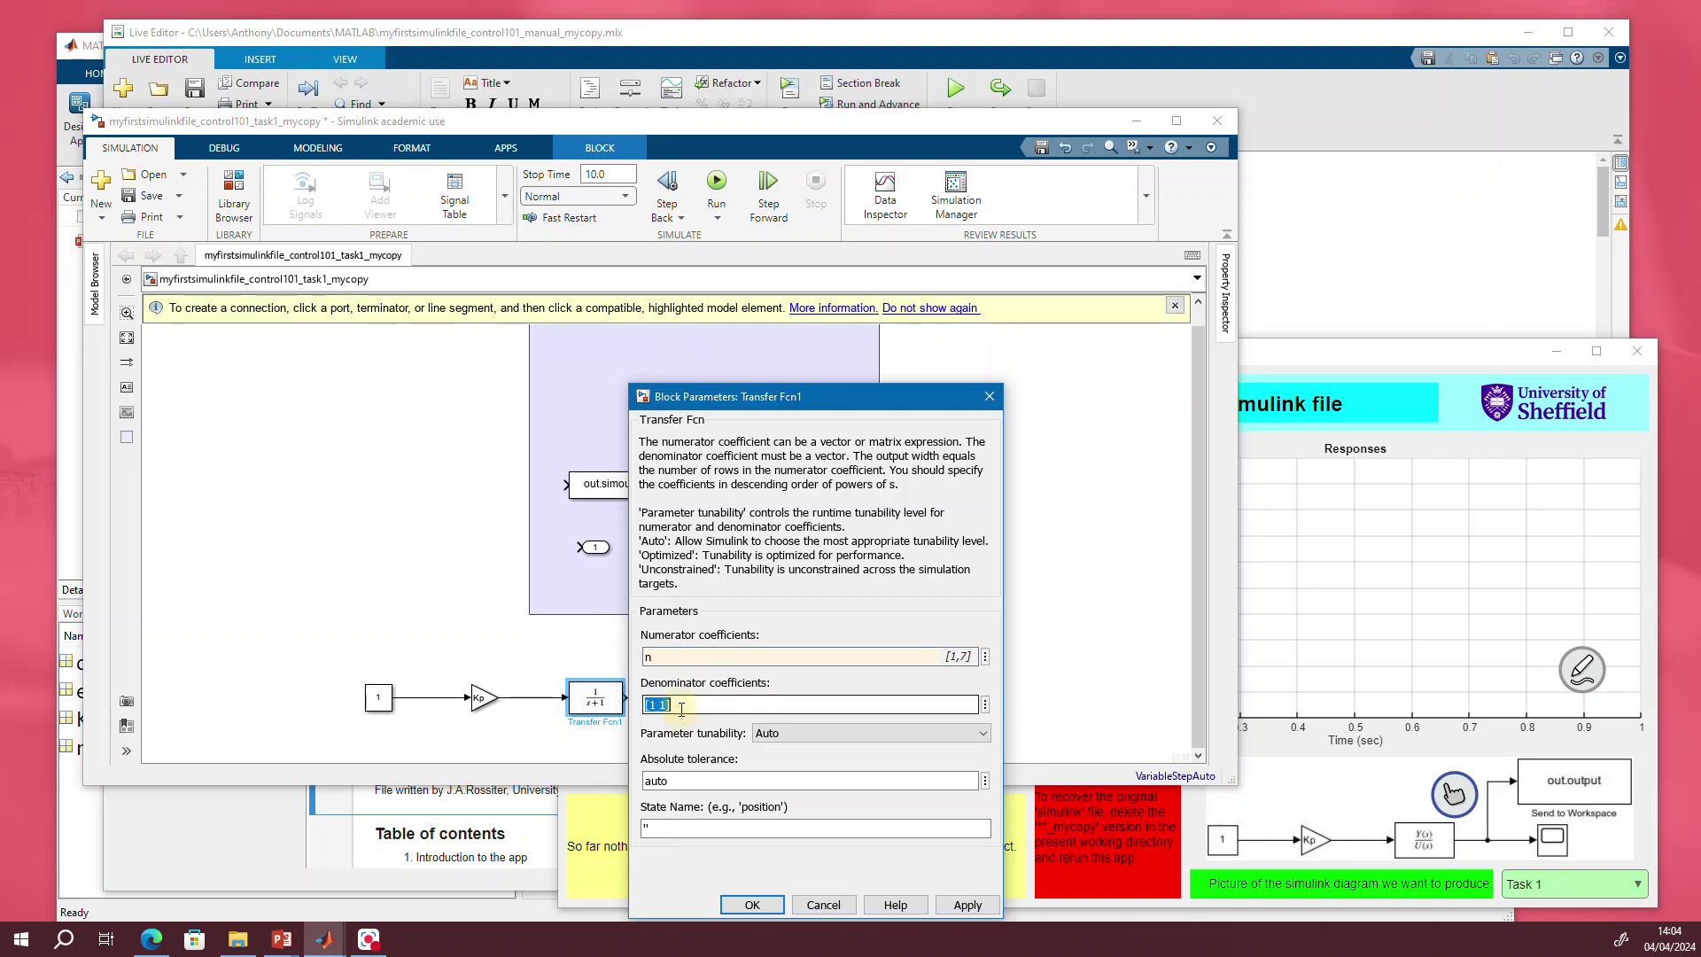
{"action": "type", "text": "d"}
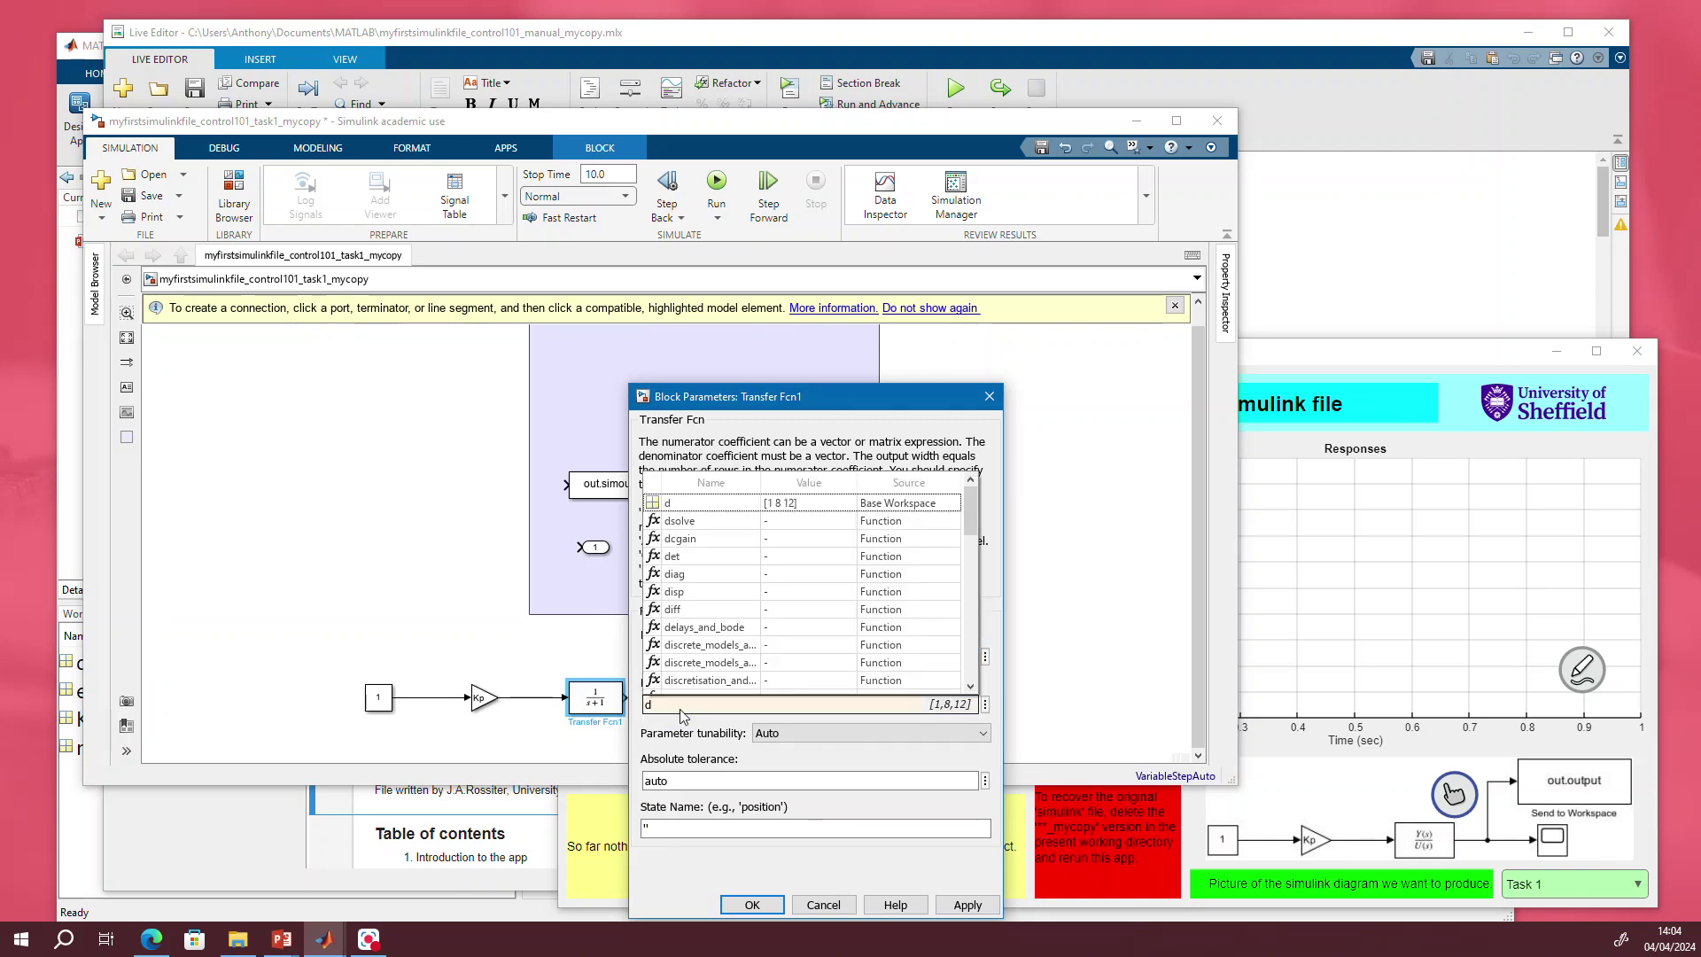
{"action": "left_click", "coordinate": [741, 905]}
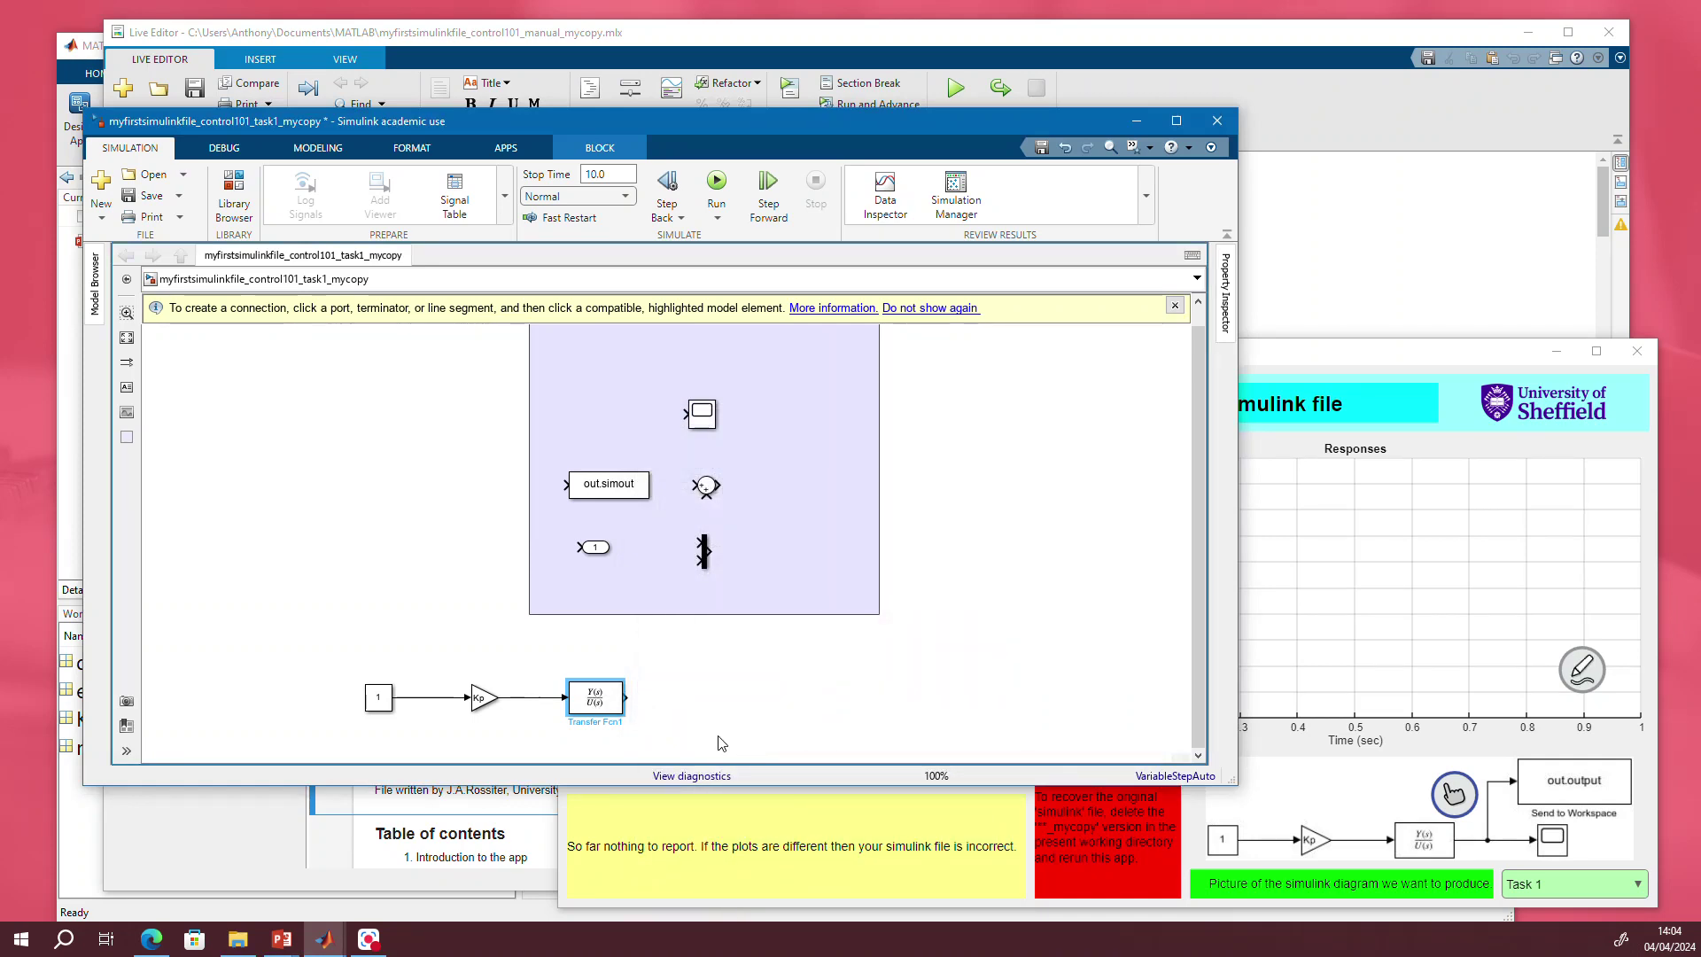
Connect the Scope to the Transfer Fcn output and branch that signal to the To Workspace block placed above the line
{"action": "left_click_drag", "start_coordinate": [702, 414], "coordinate": [756, 700]}
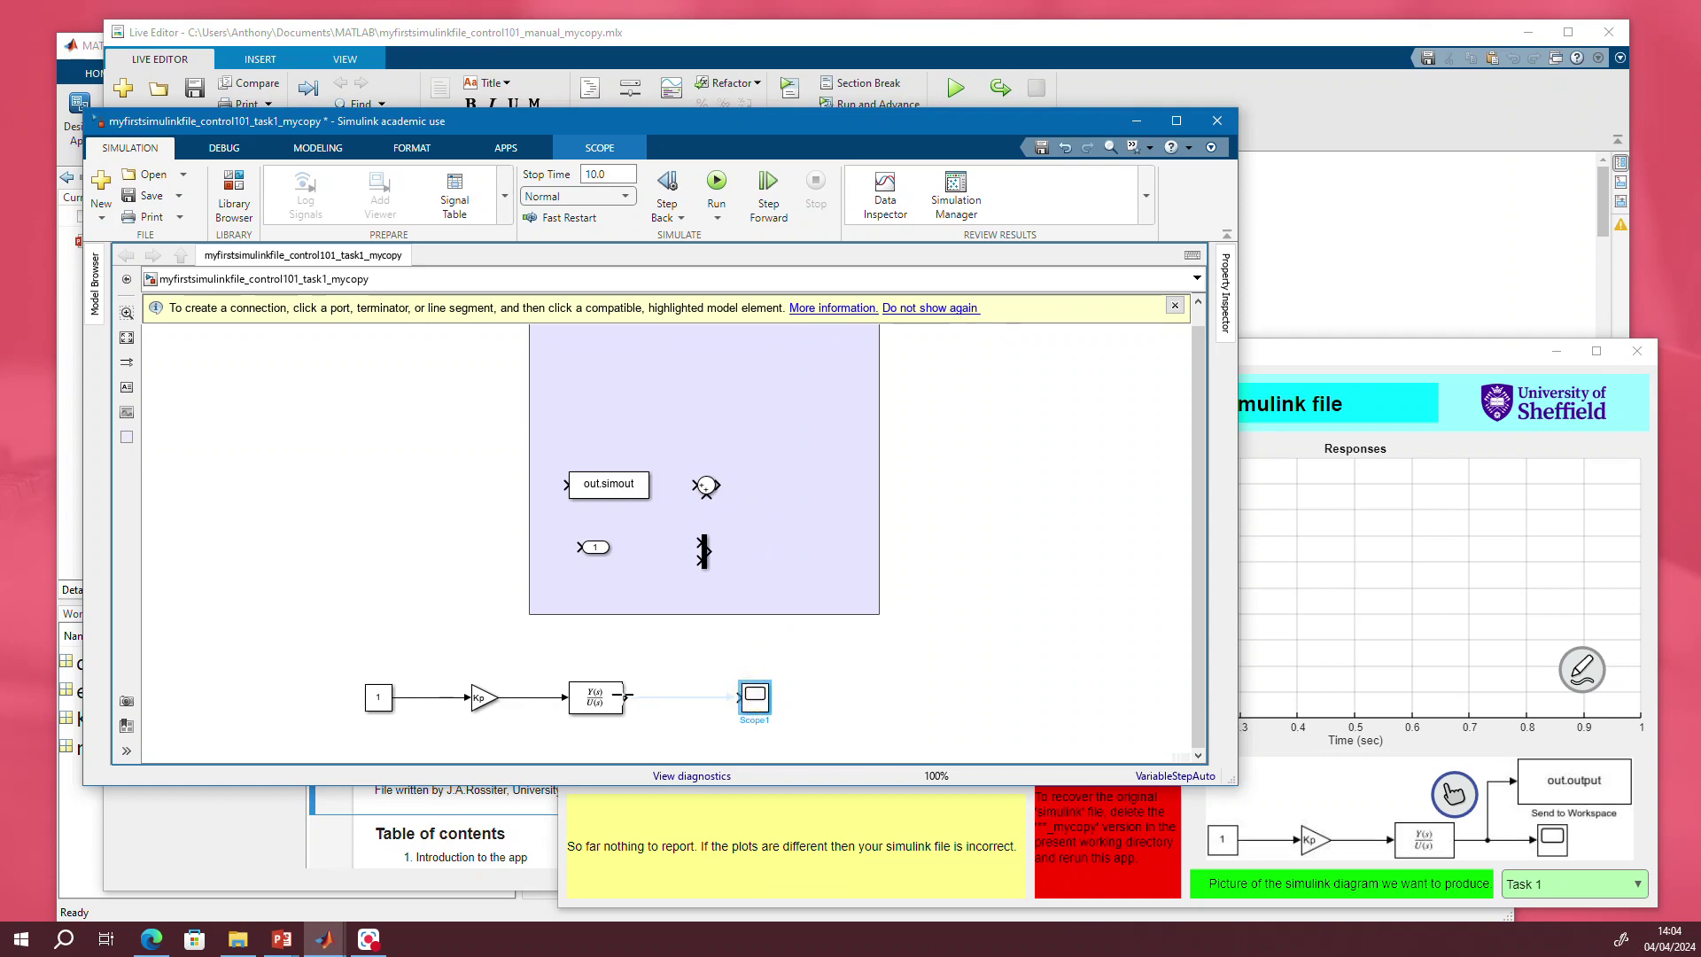
{"action": "left_click_drag", "start_coordinate": [626, 698], "coordinate": [741, 698]}
{"action": "left_click_drag", "start_coordinate": [628, 493], "coordinate": [673, 698]}
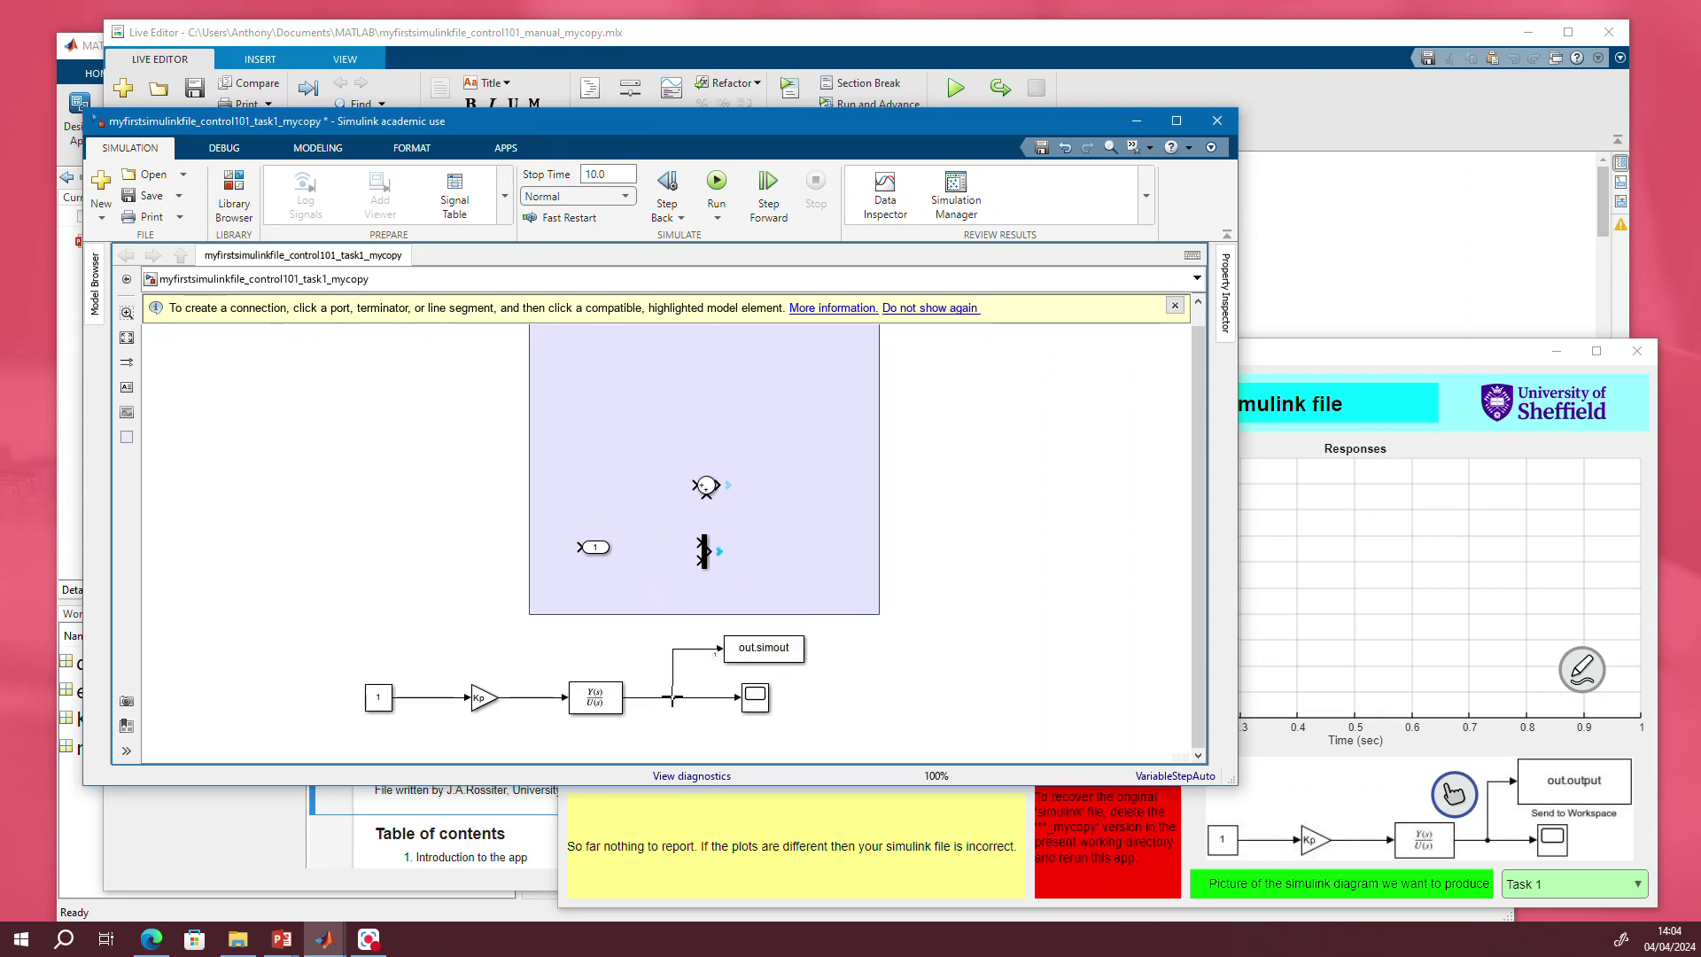
Set the To Workspace block's save format to Structure and save the model
{"action": "double_click", "coordinate": [770, 657]}
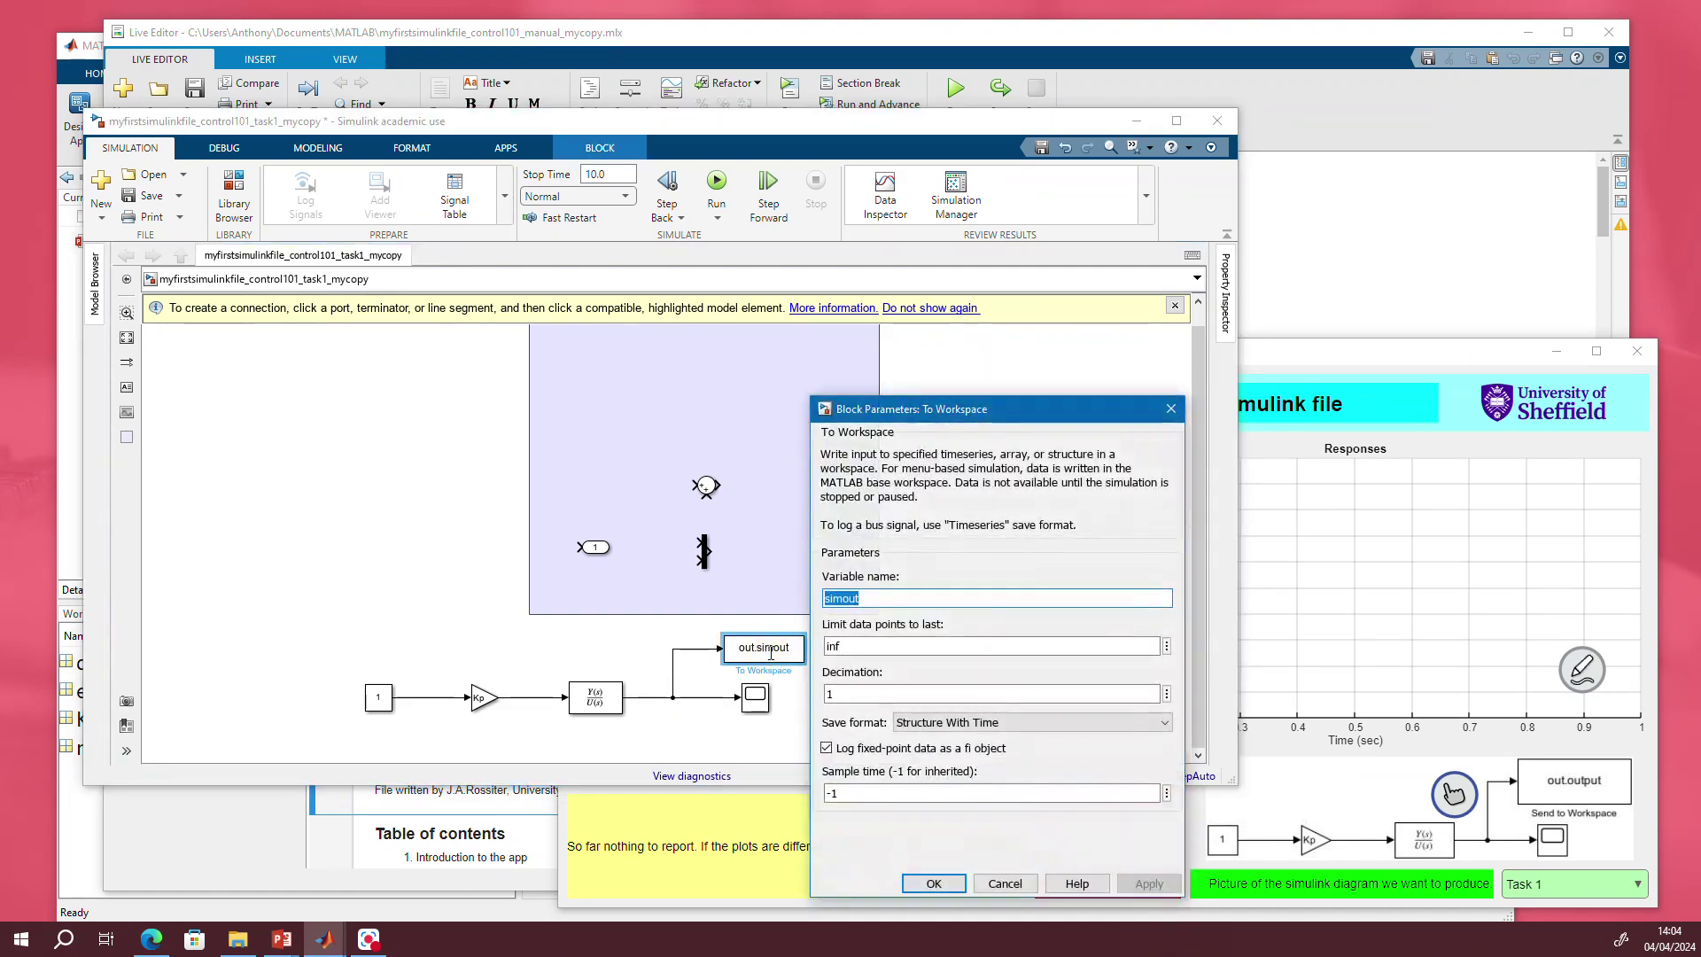
{"action": "left_click", "coordinate": [1038, 721]}
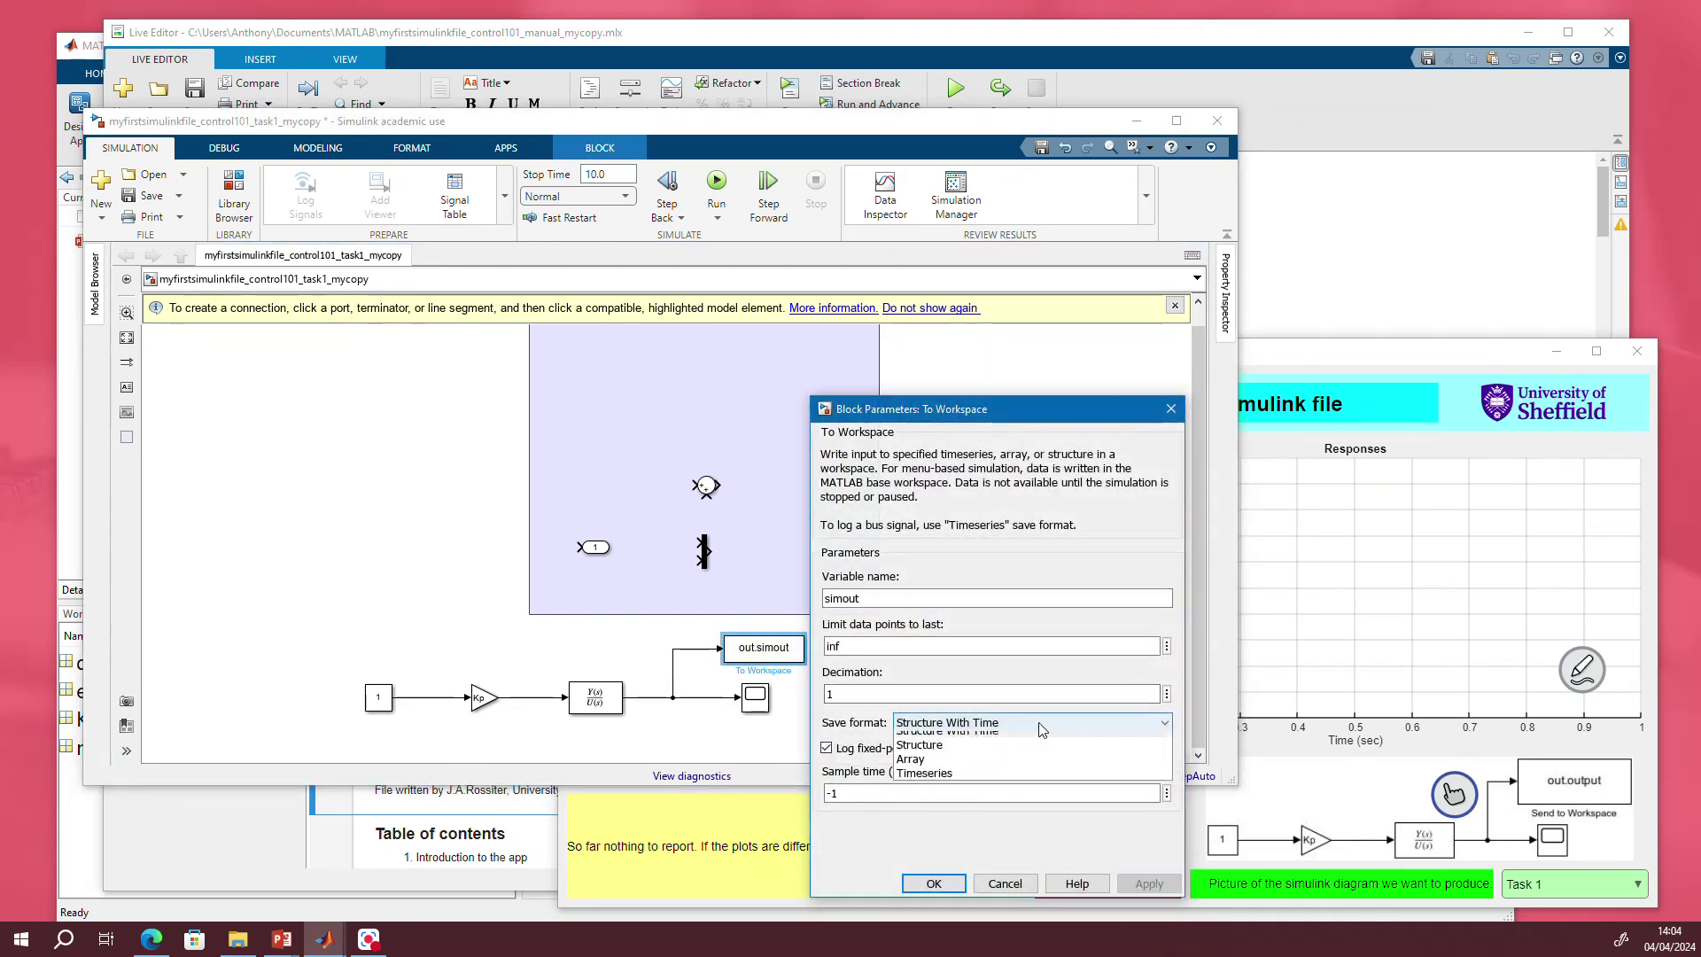
{"action": "left_click", "coordinate": [919, 753]}
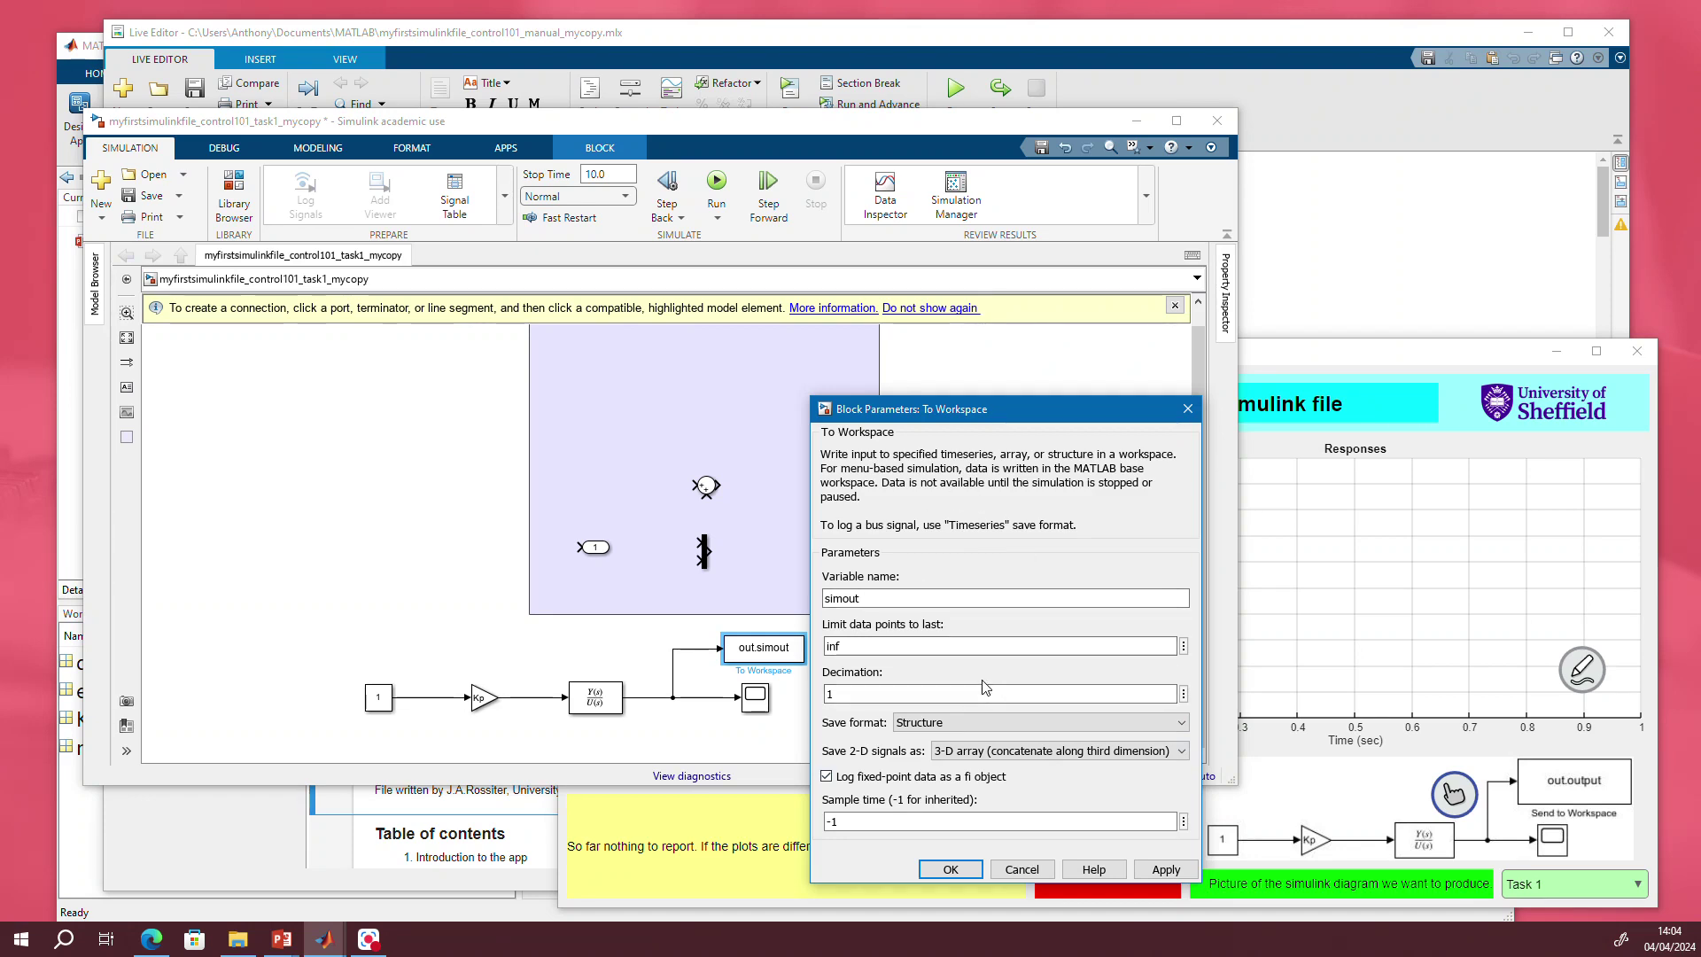
{"action": "left_click", "coordinate": [950, 869]}
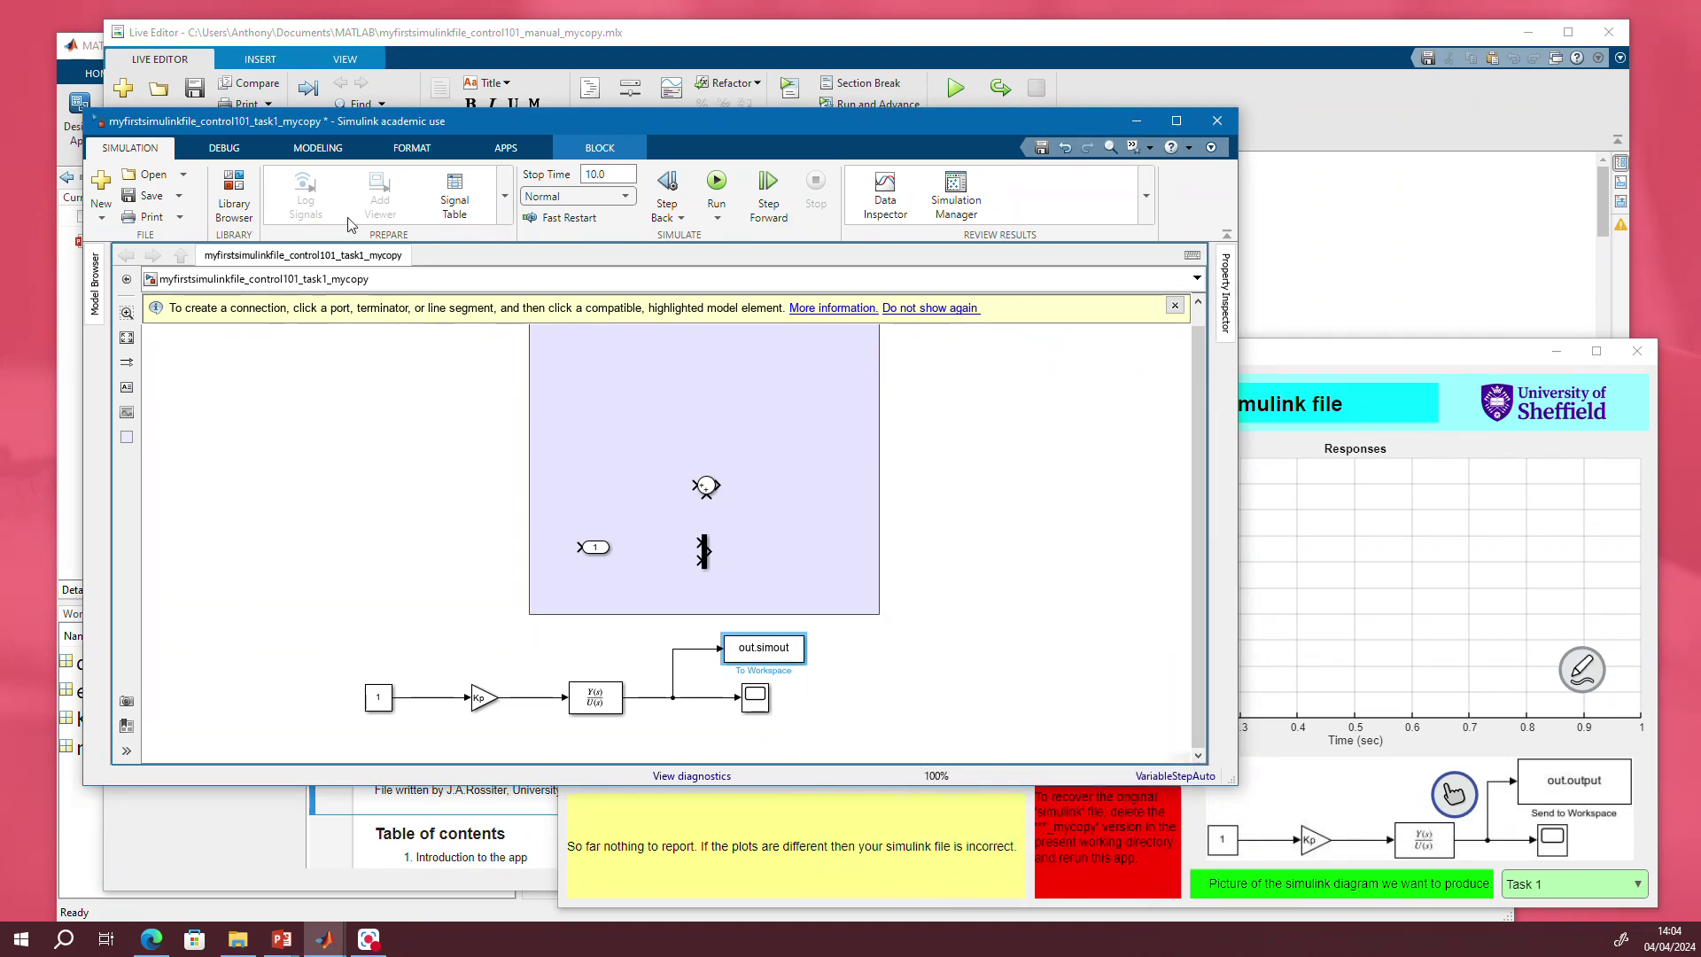
{"action": "left_click", "coordinate": [152, 197]}
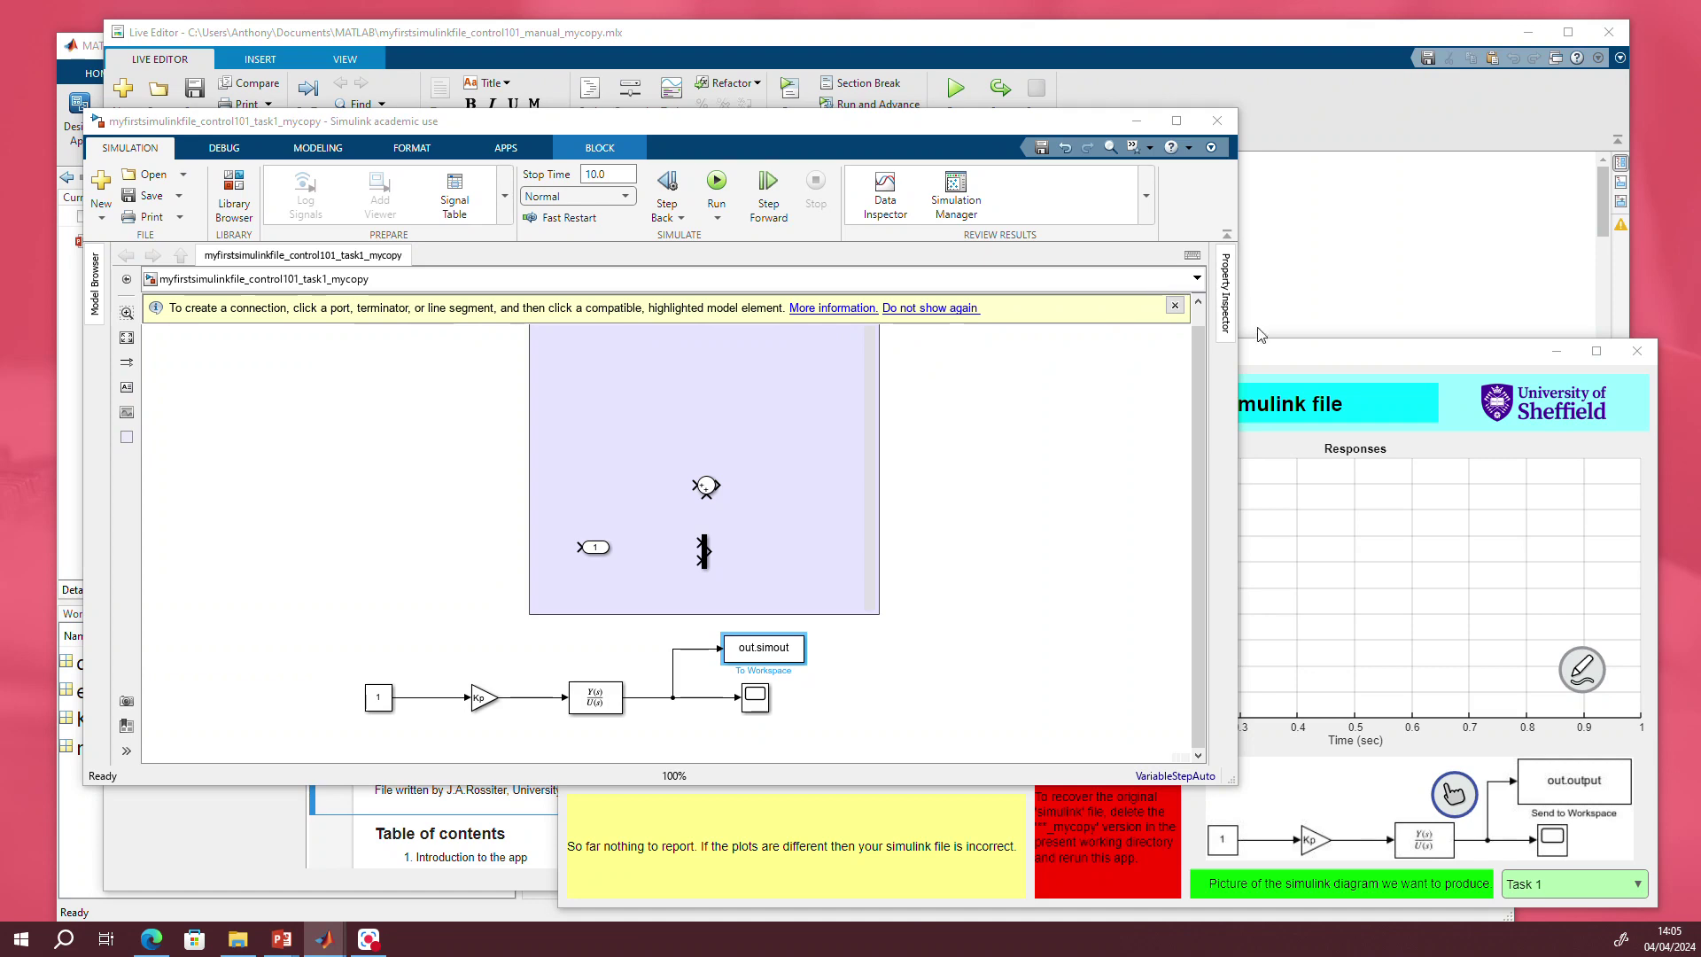
Run the Task 1 comparison of the saved model in the MATLAB App, and return to the Simulink model
{"action": "left_click", "coordinate": [1269, 354]}
{"action": "left_click_drag", "start_coordinate": [1269, 354], "coordinate": [1207, 197]}
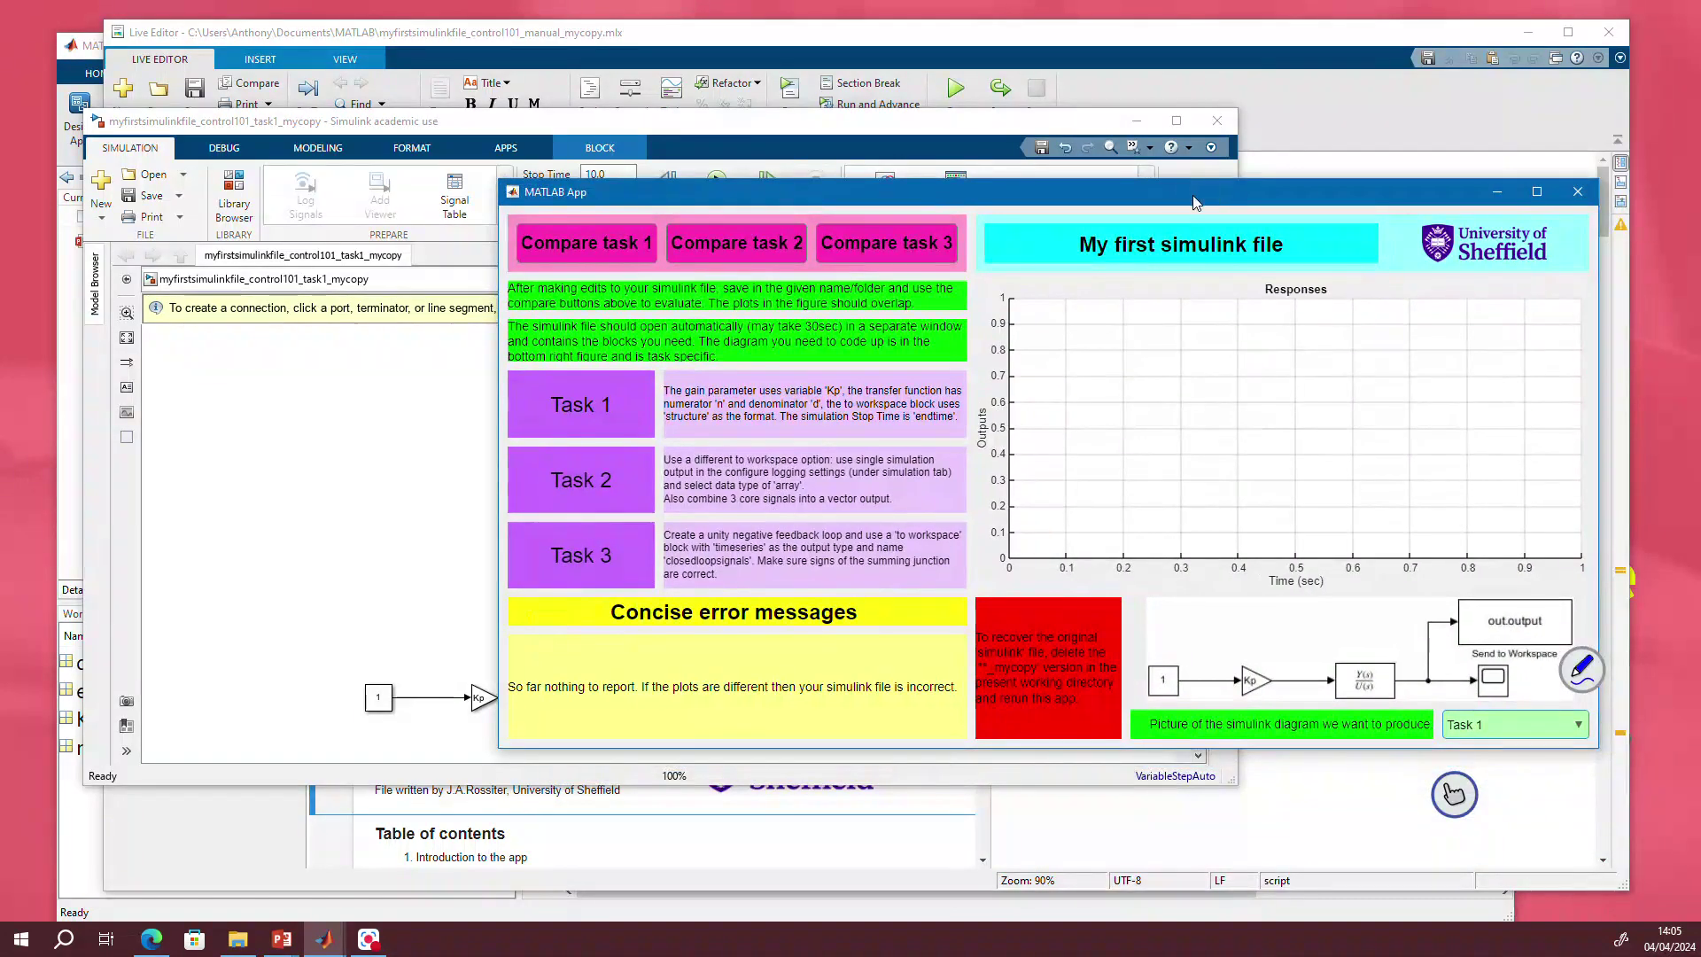
{"action": "left_click", "coordinate": [565, 243]}
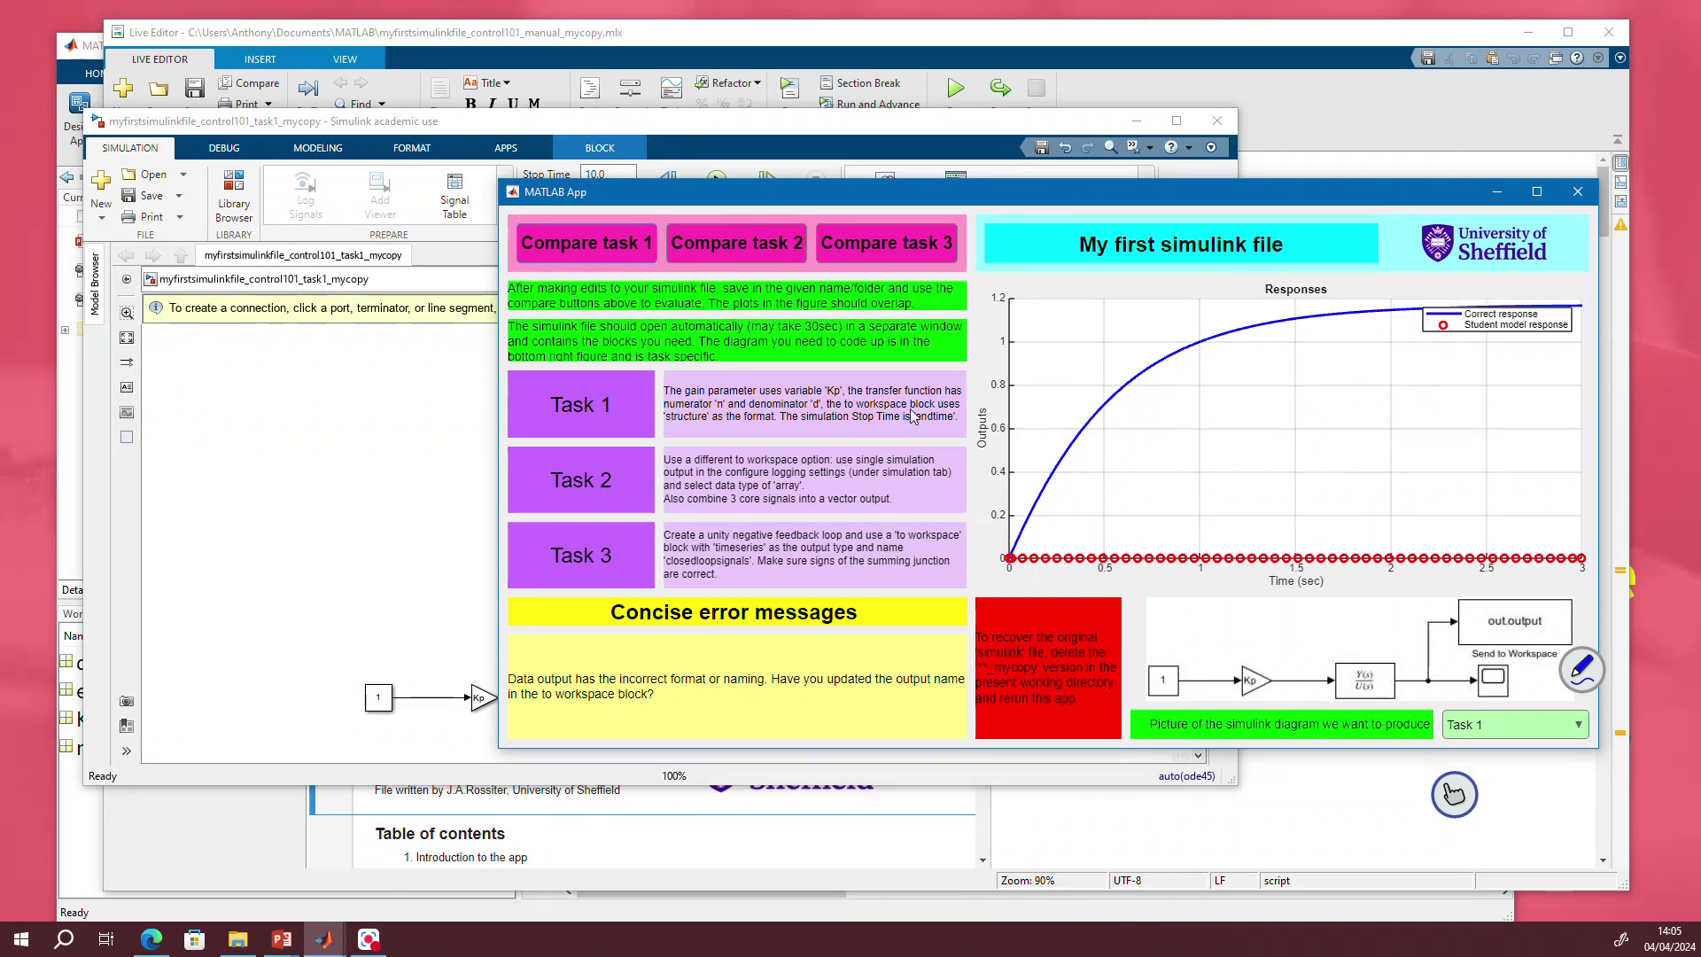
{"action": "left_click", "coordinate": [288, 479]}
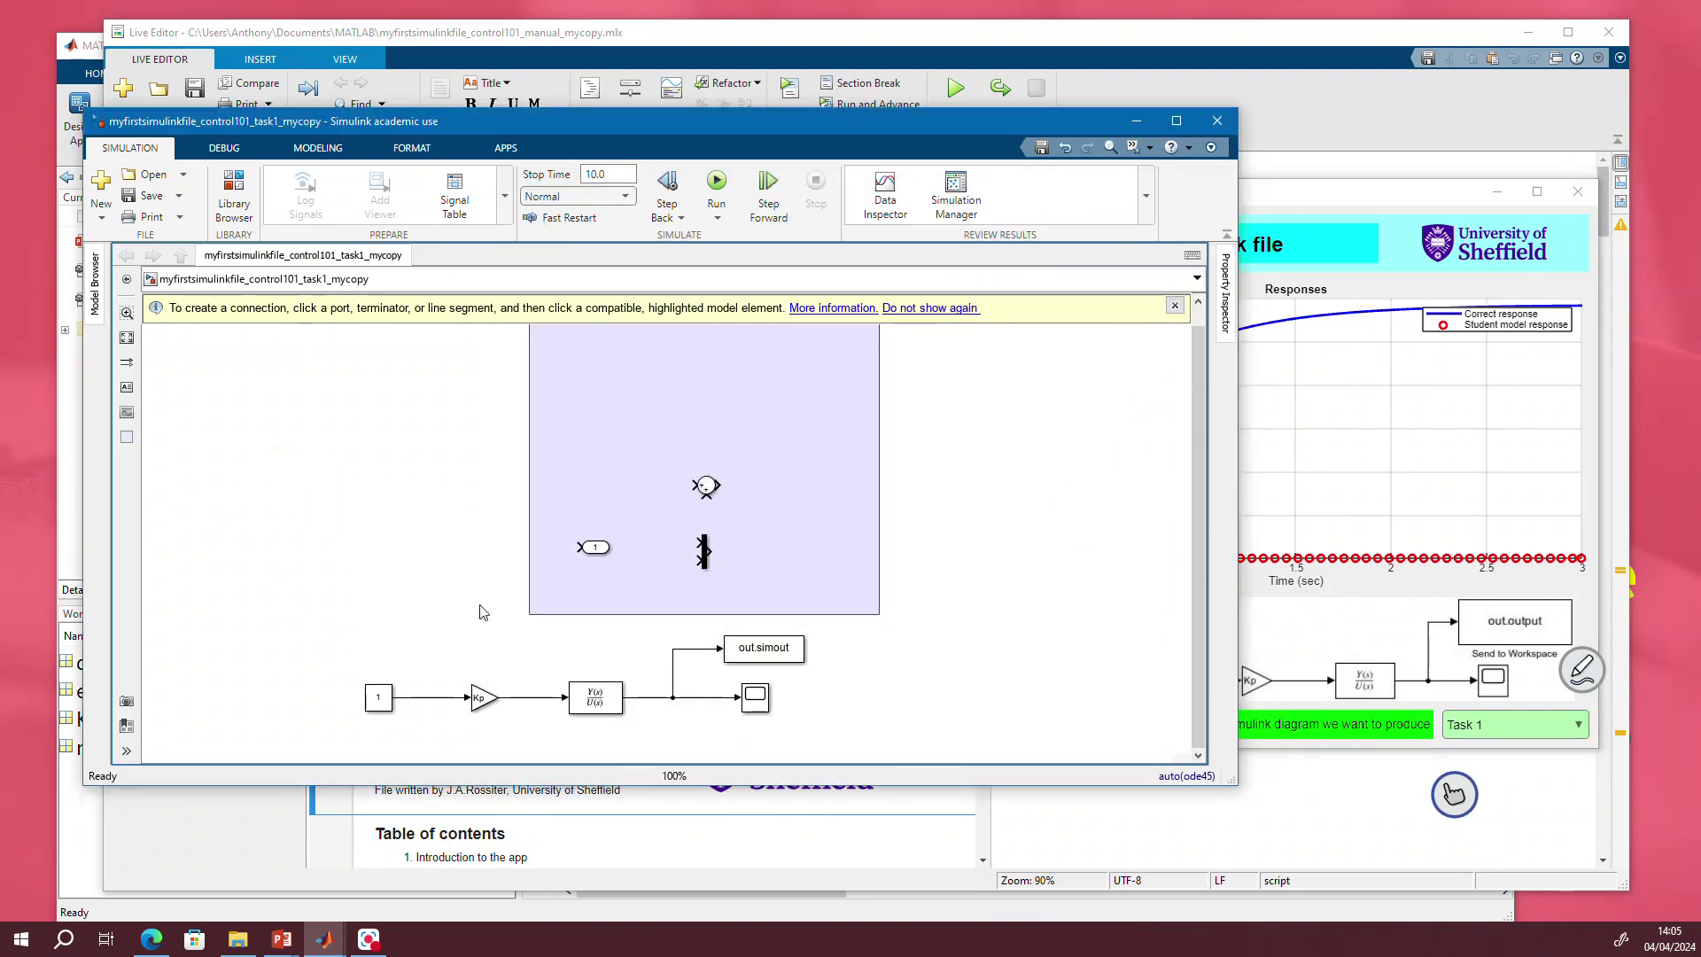
Open the Scope's response plot and place it beside the MATLAB App's response plot for comparison
{"action": "left_click", "coordinate": [756, 701]}
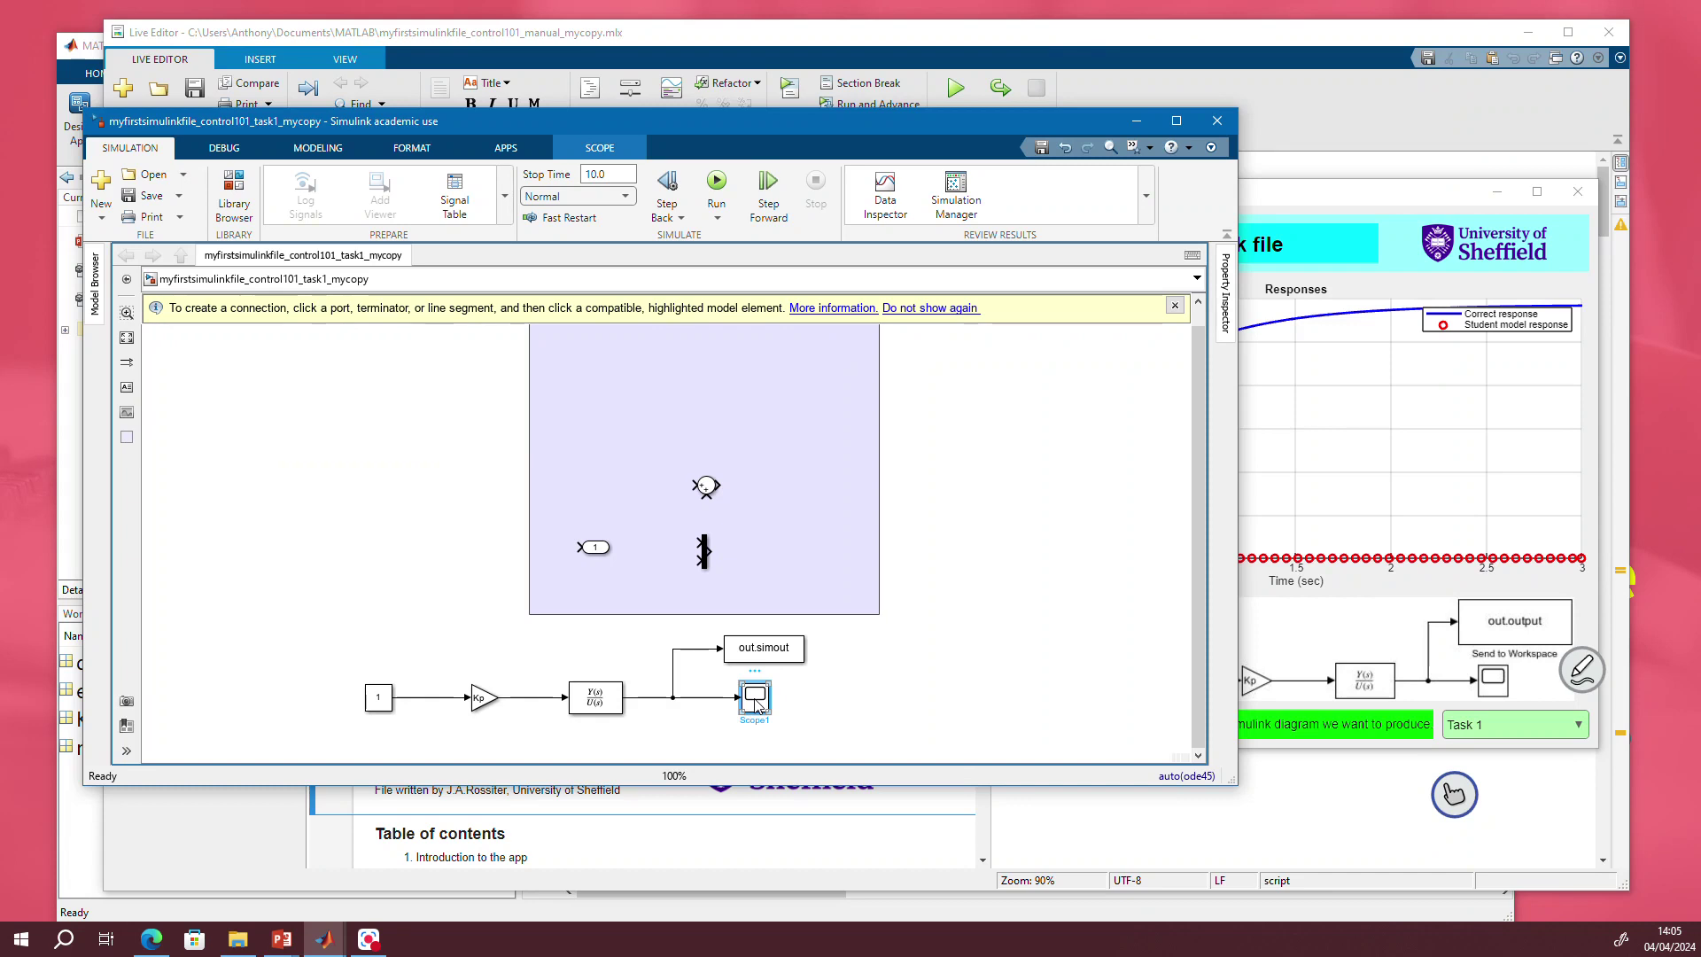
{"action": "double_click", "coordinate": [756, 701]}
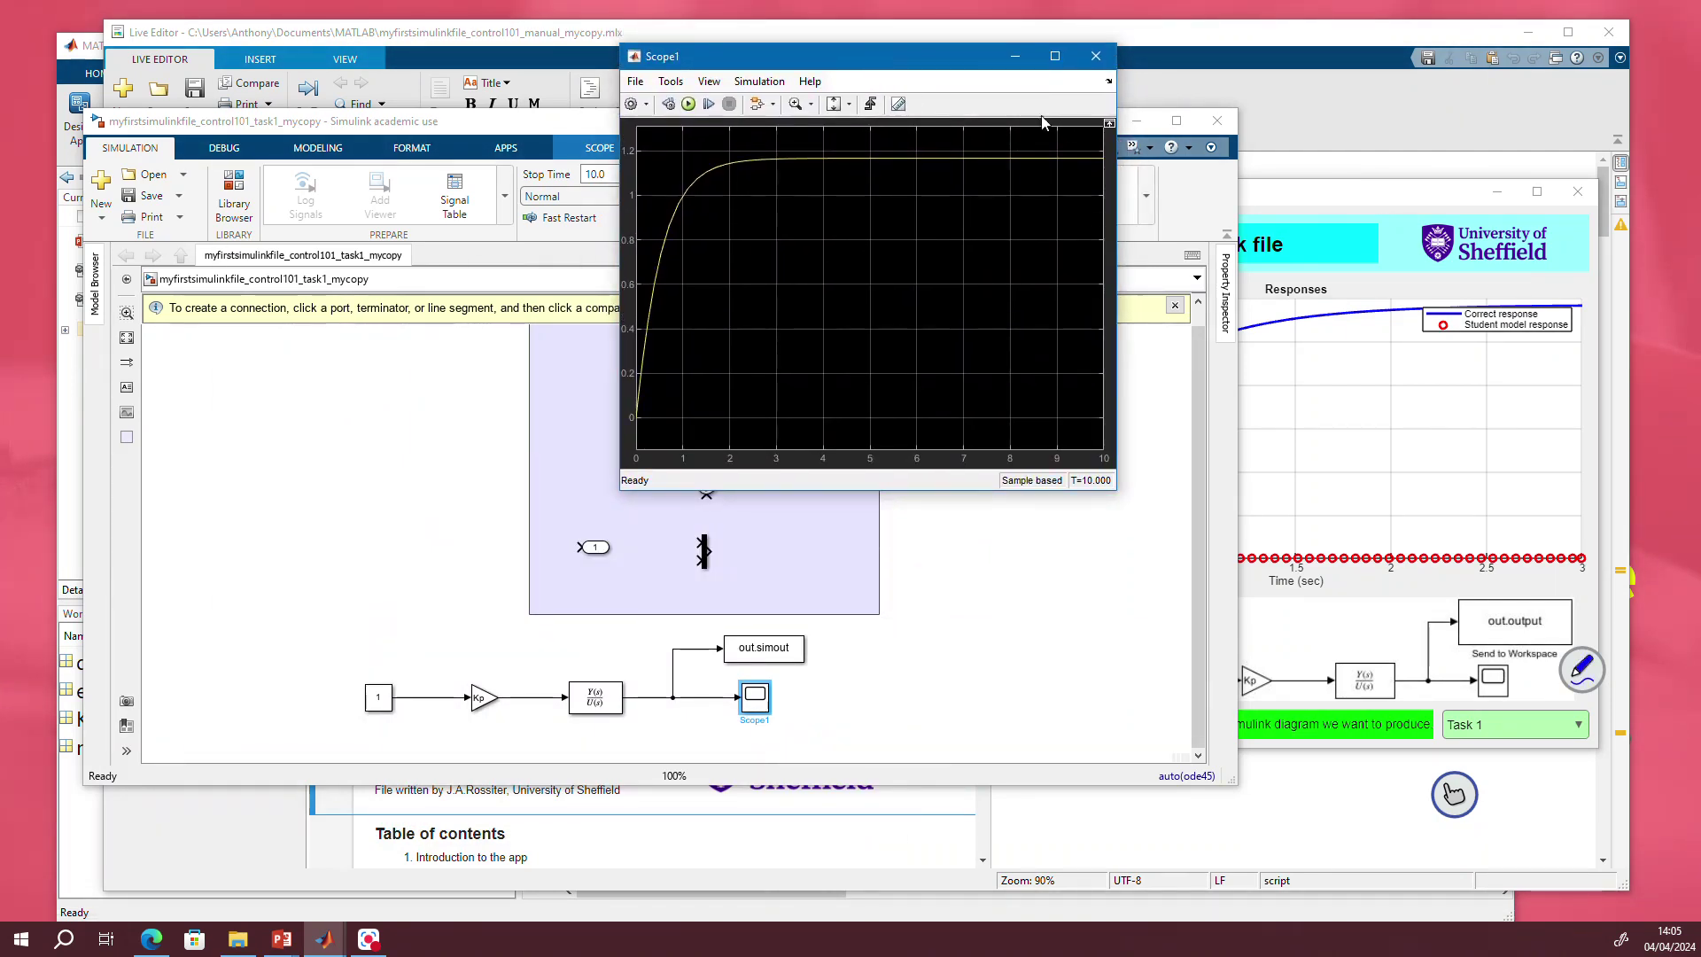
{"action": "left_click", "coordinate": [1330, 180]}
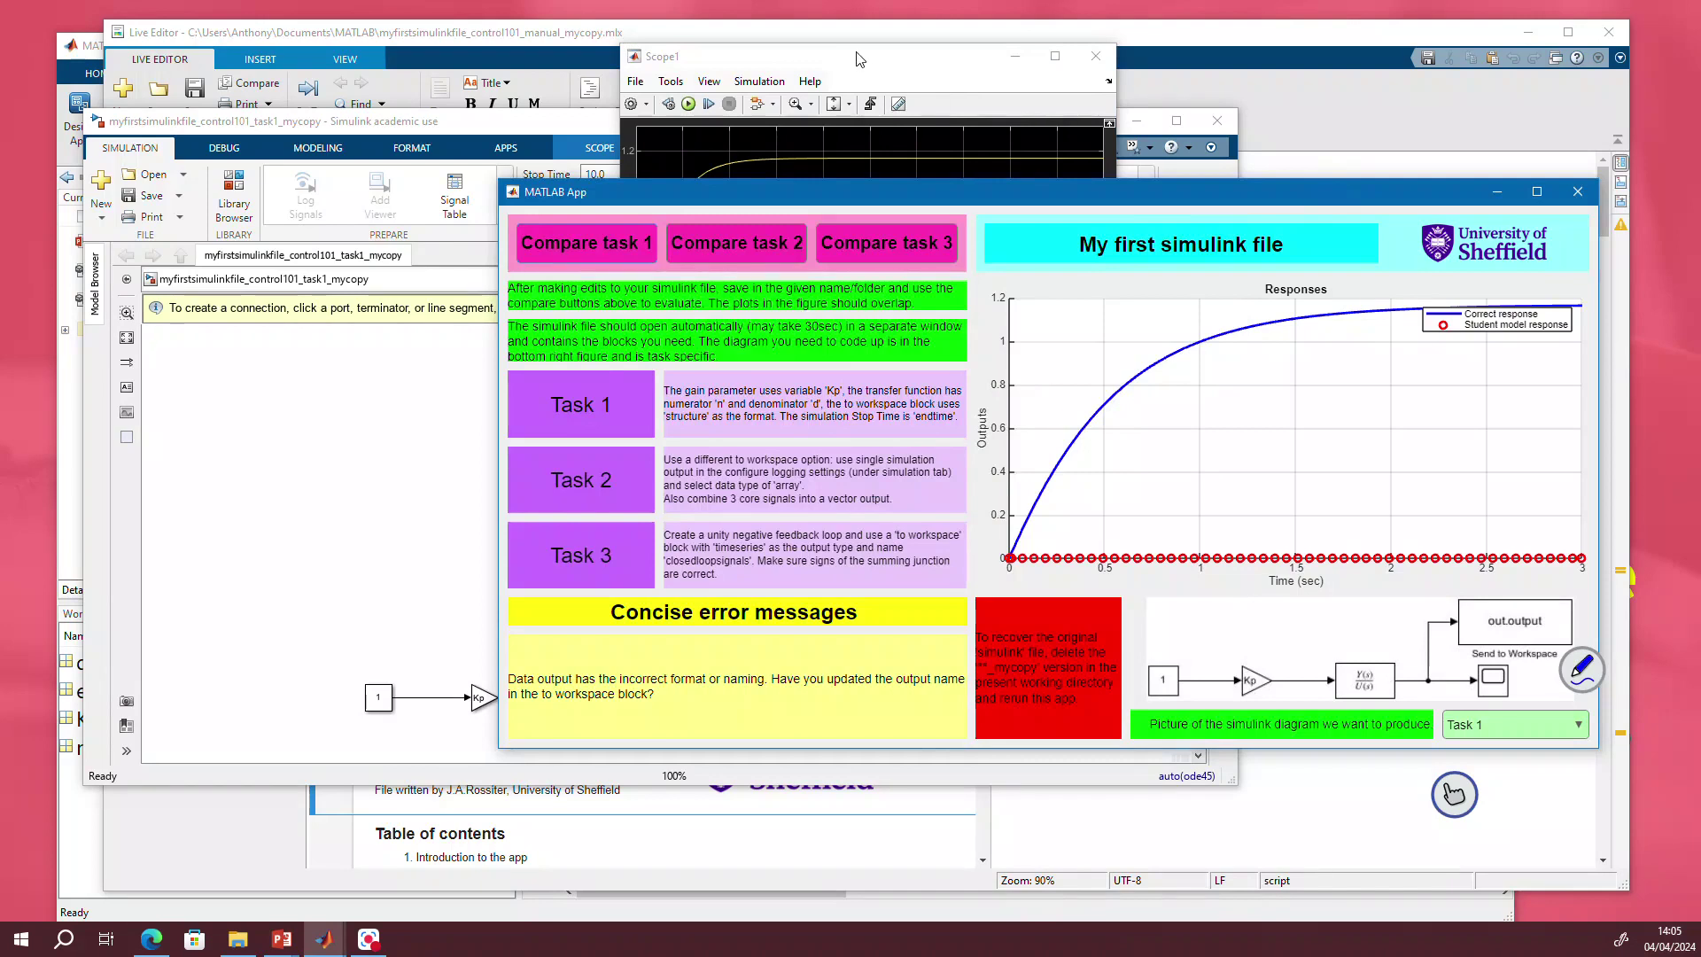
{"action": "left_click_drag", "start_coordinate": [857, 53], "coordinate": [658, 168]}
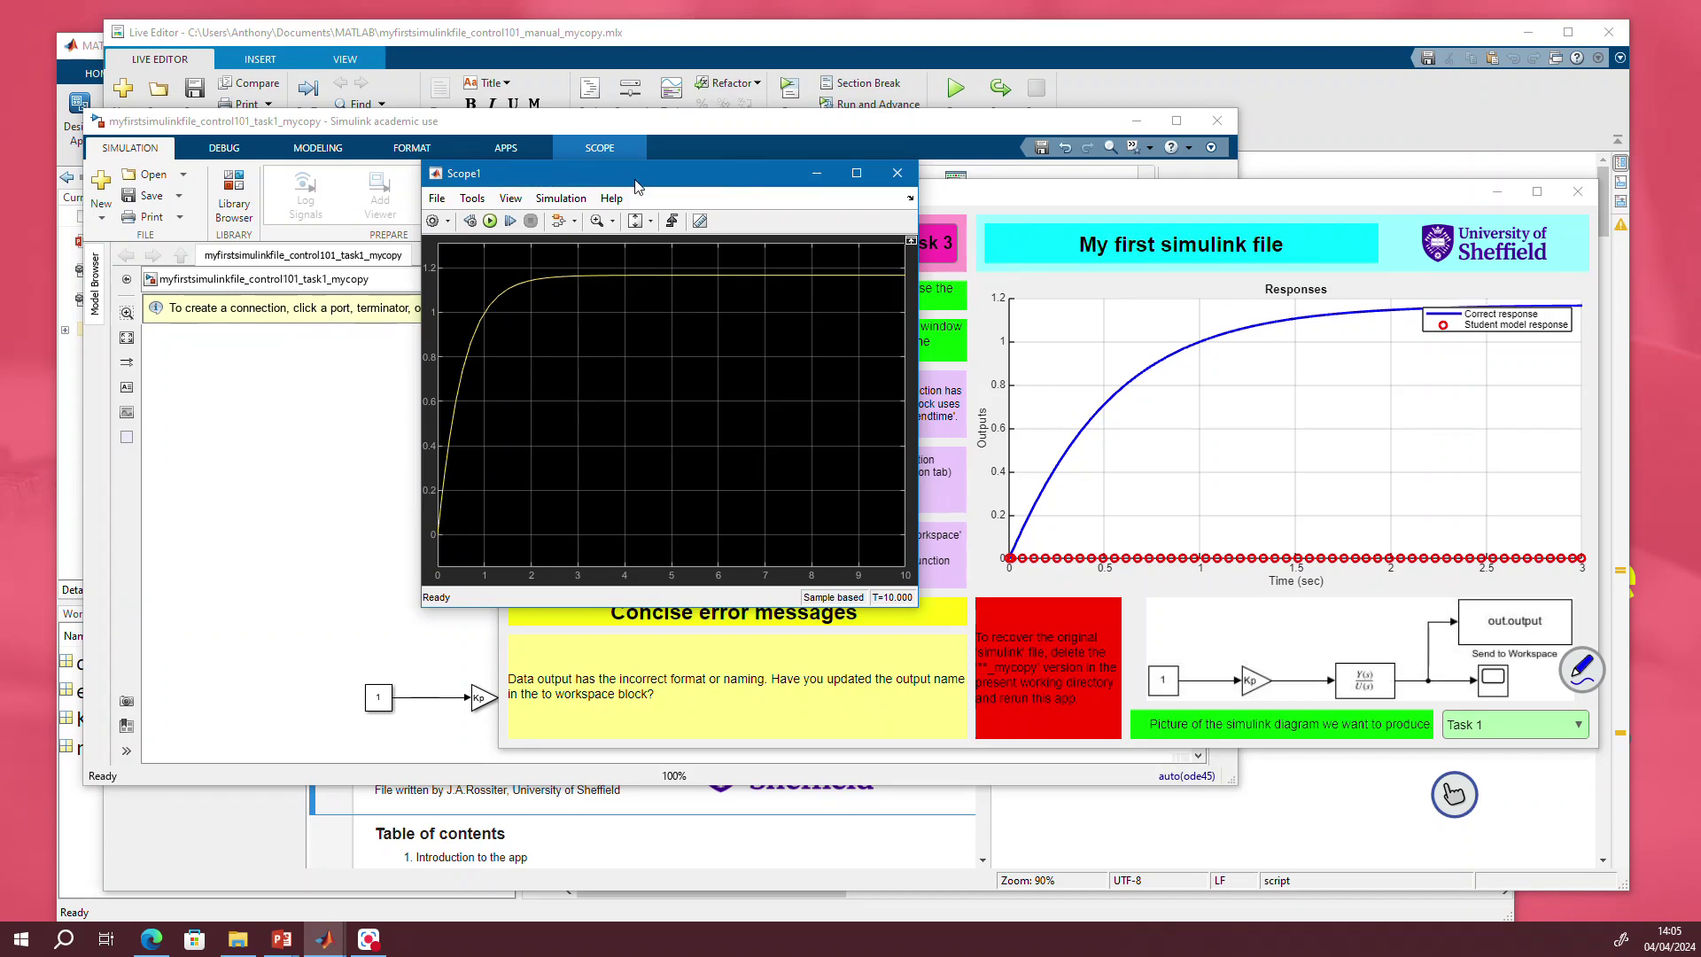
{"action": "left_click_drag", "start_coordinate": [634, 185], "coordinate": [770, 55]}
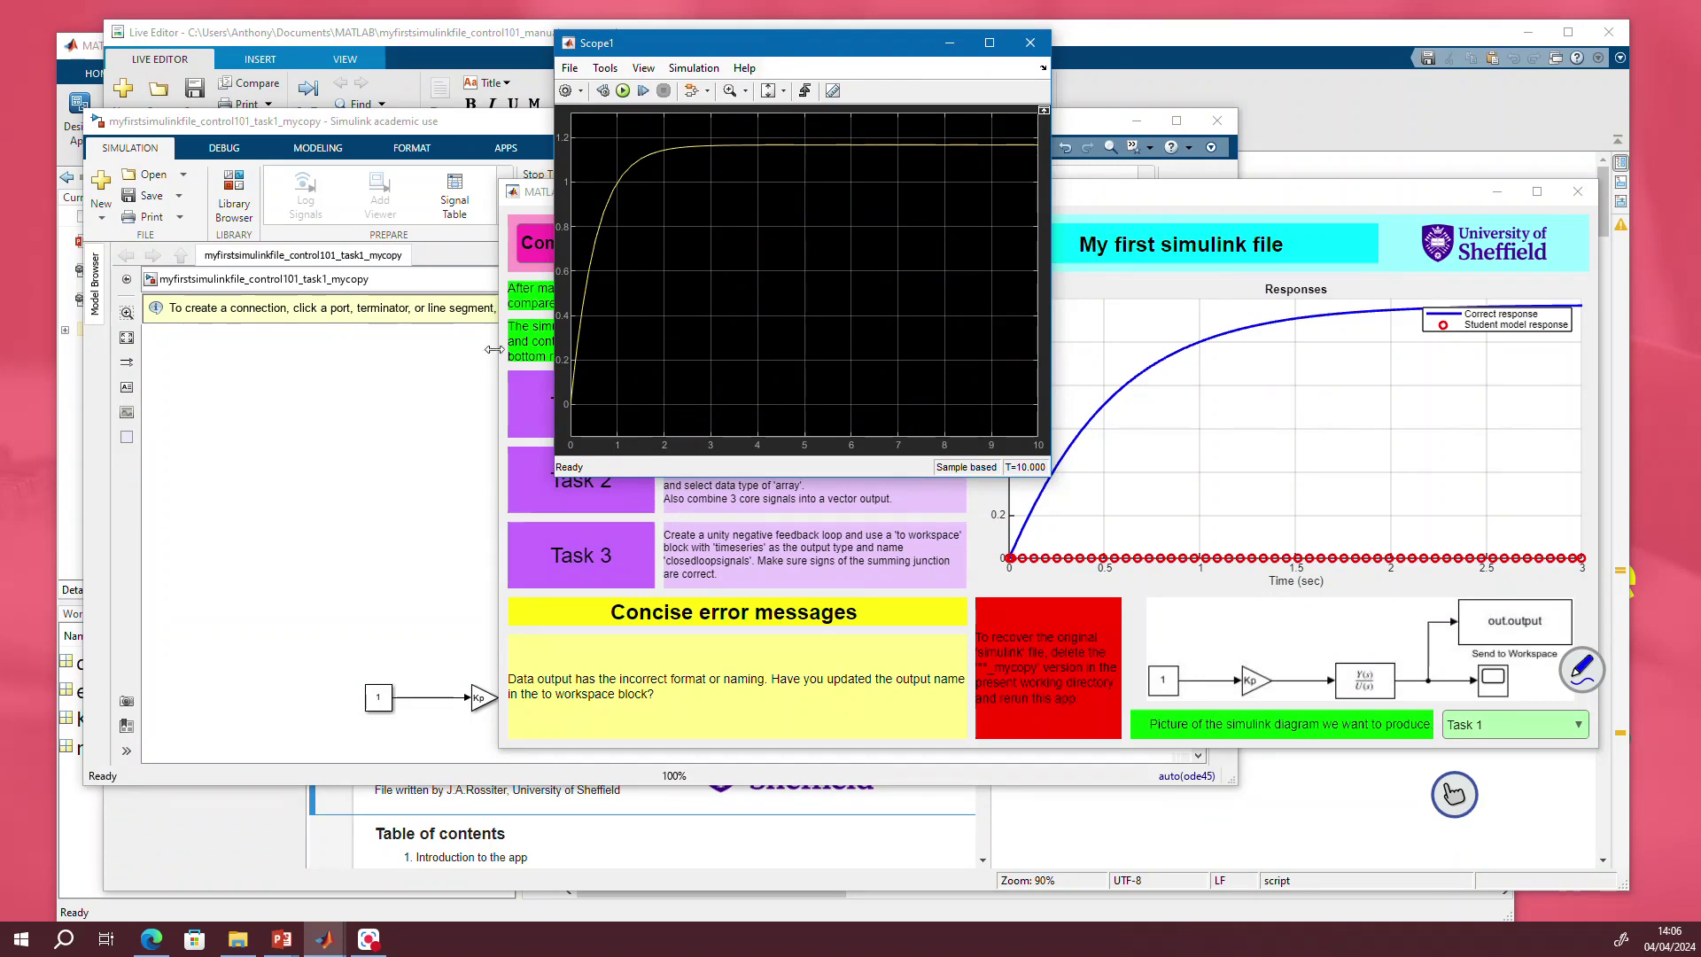
Check the required output name in the app's Task 1 diagram and set the To Workspace block's variable name to output
{"action": "left_click", "coordinate": [410, 419]}
{"action": "left_click", "coordinate": [411, 419]}
{"action": "left_click", "coordinate": [760, 658]}
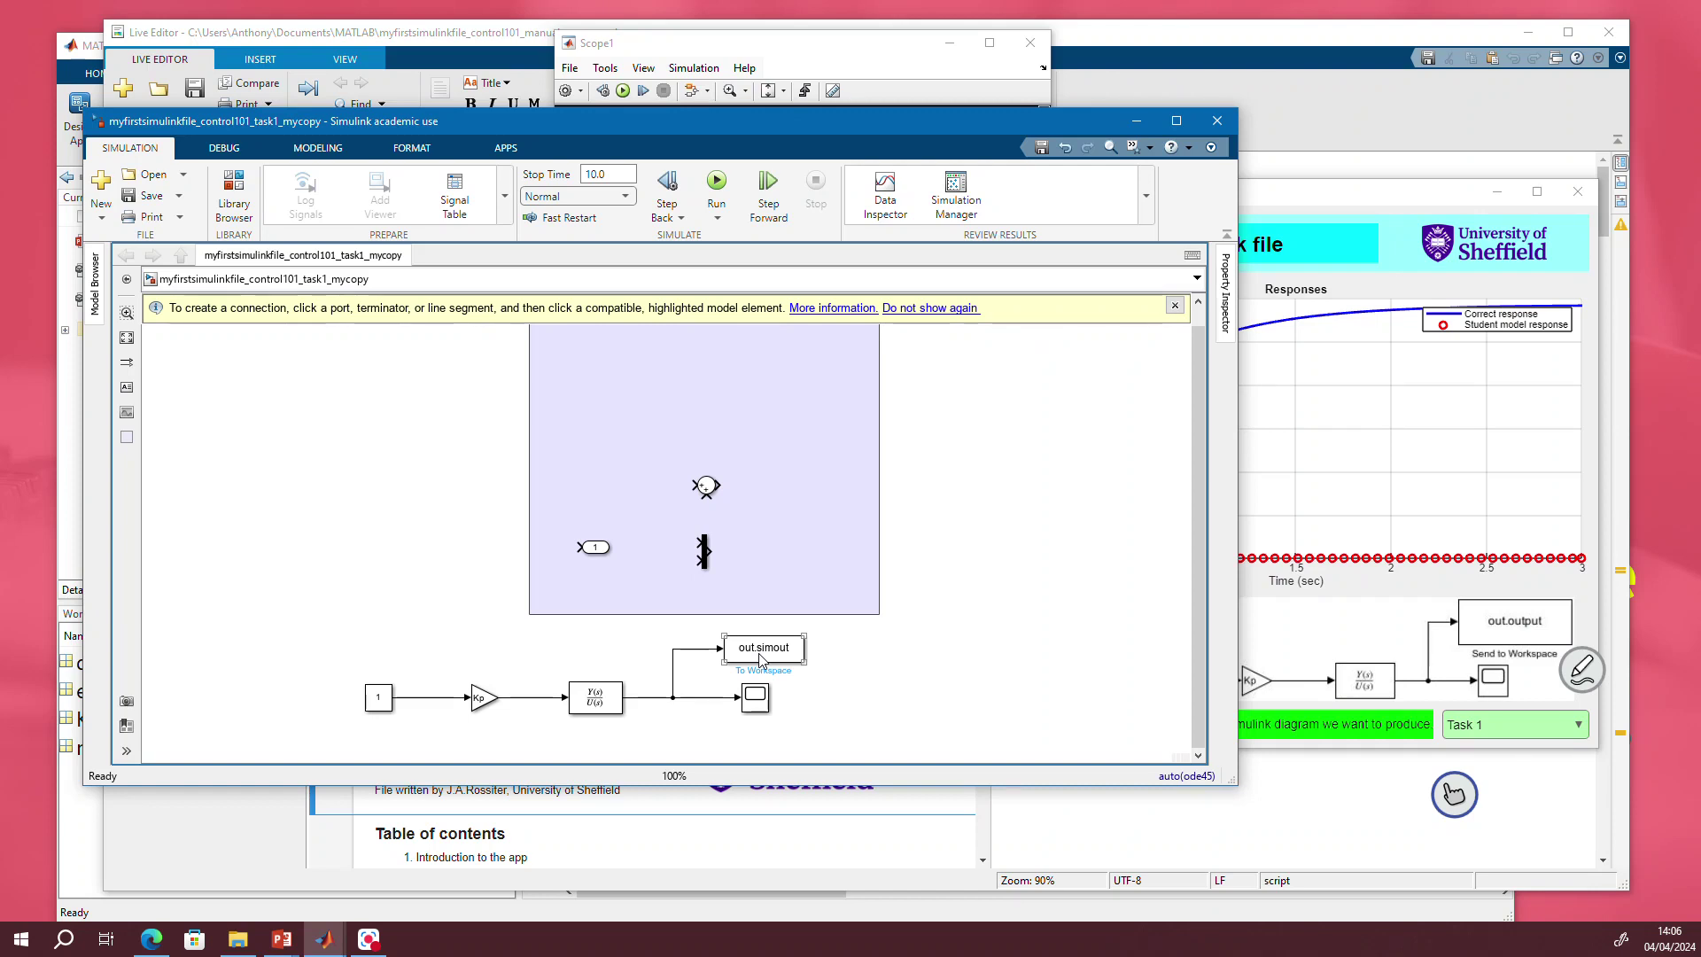
{"action": "left_click", "coordinate": [1395, 616]}
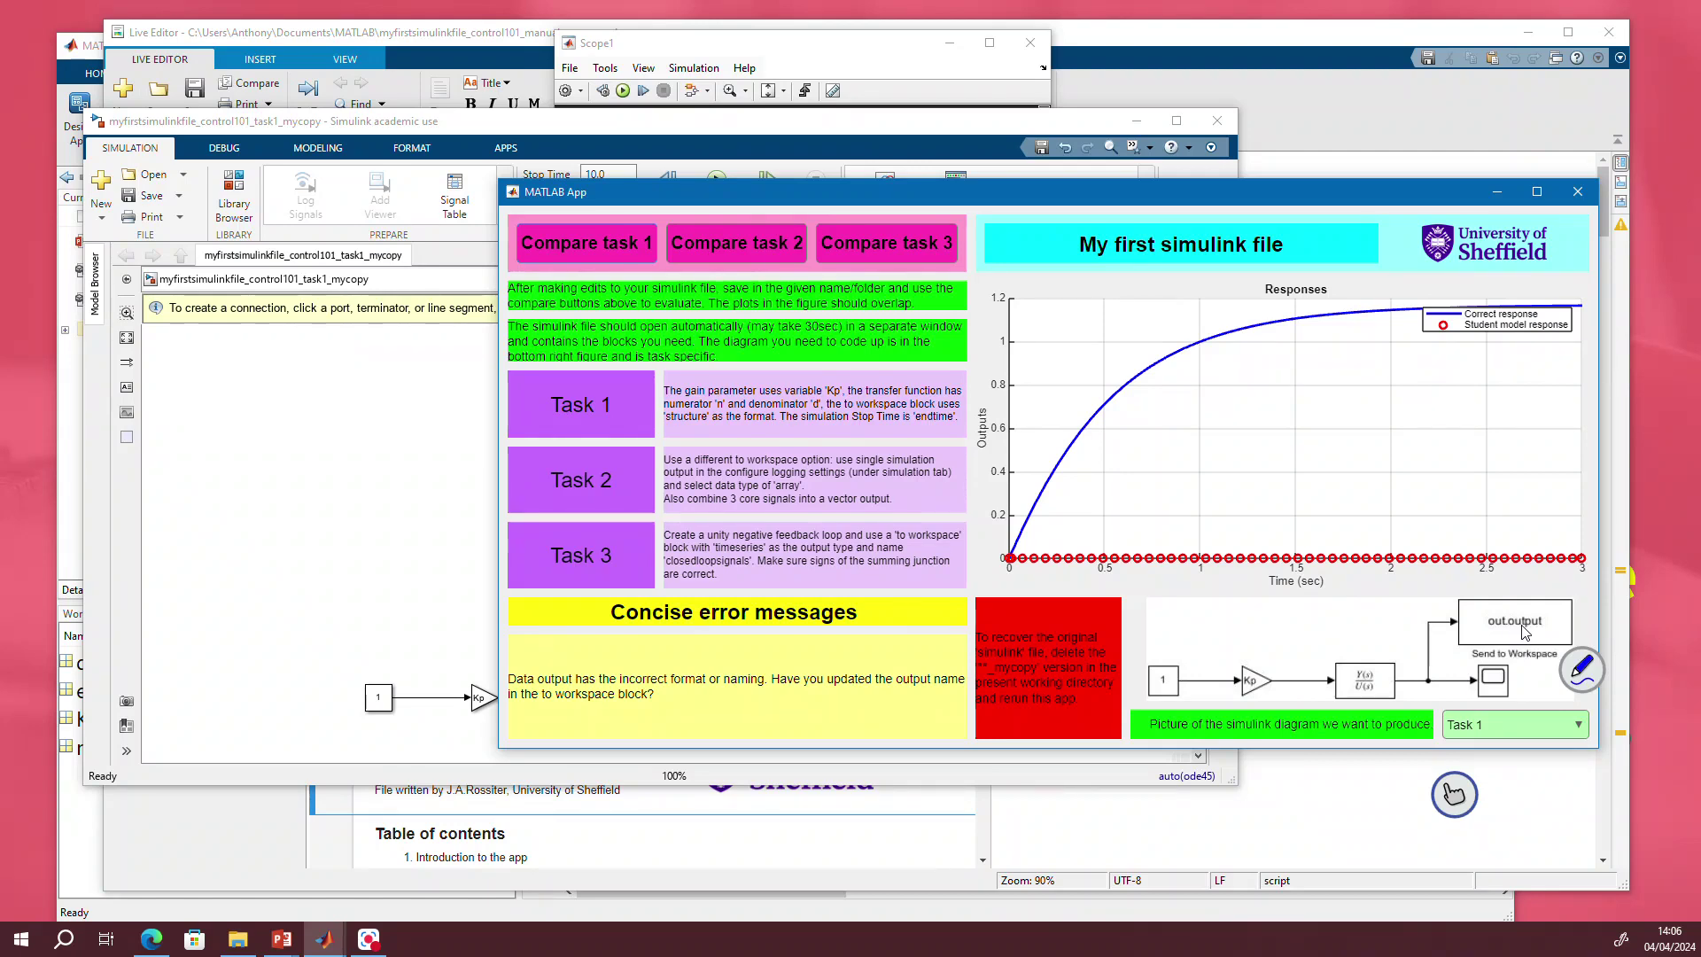
{"action": "left_click", "coordinate": [357, 543]}
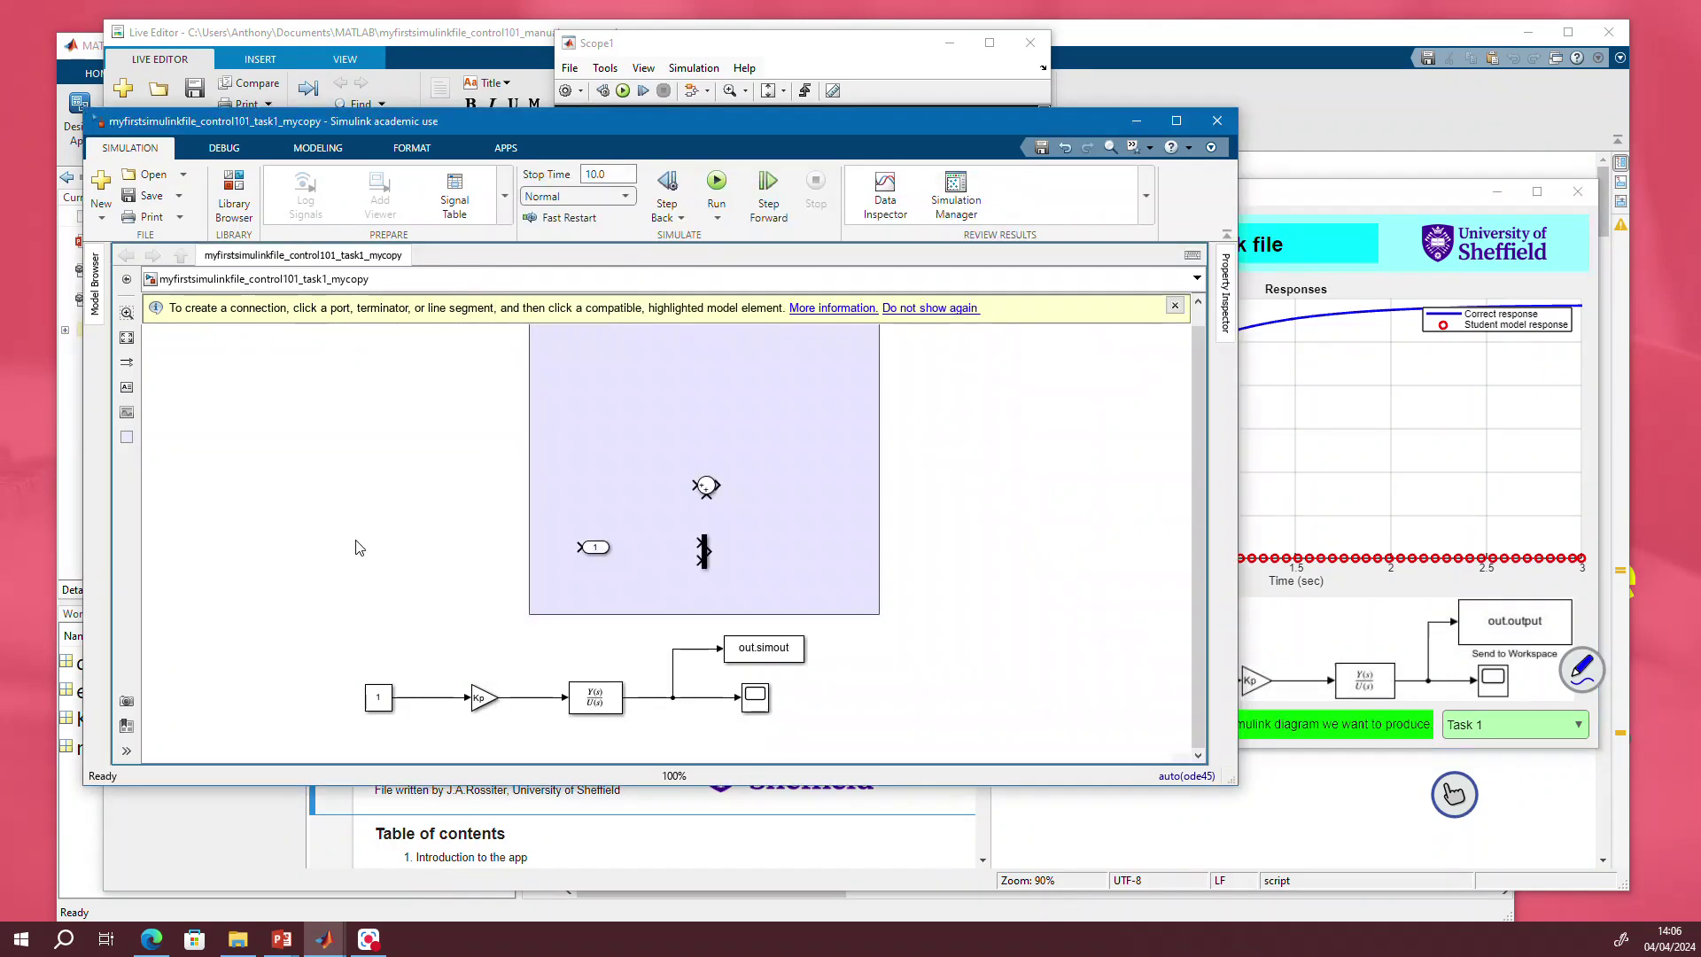
{"action": "left_click", "coordinate": [785, 648]}
{"action": "double_click", "coordinate": [785, 648]}
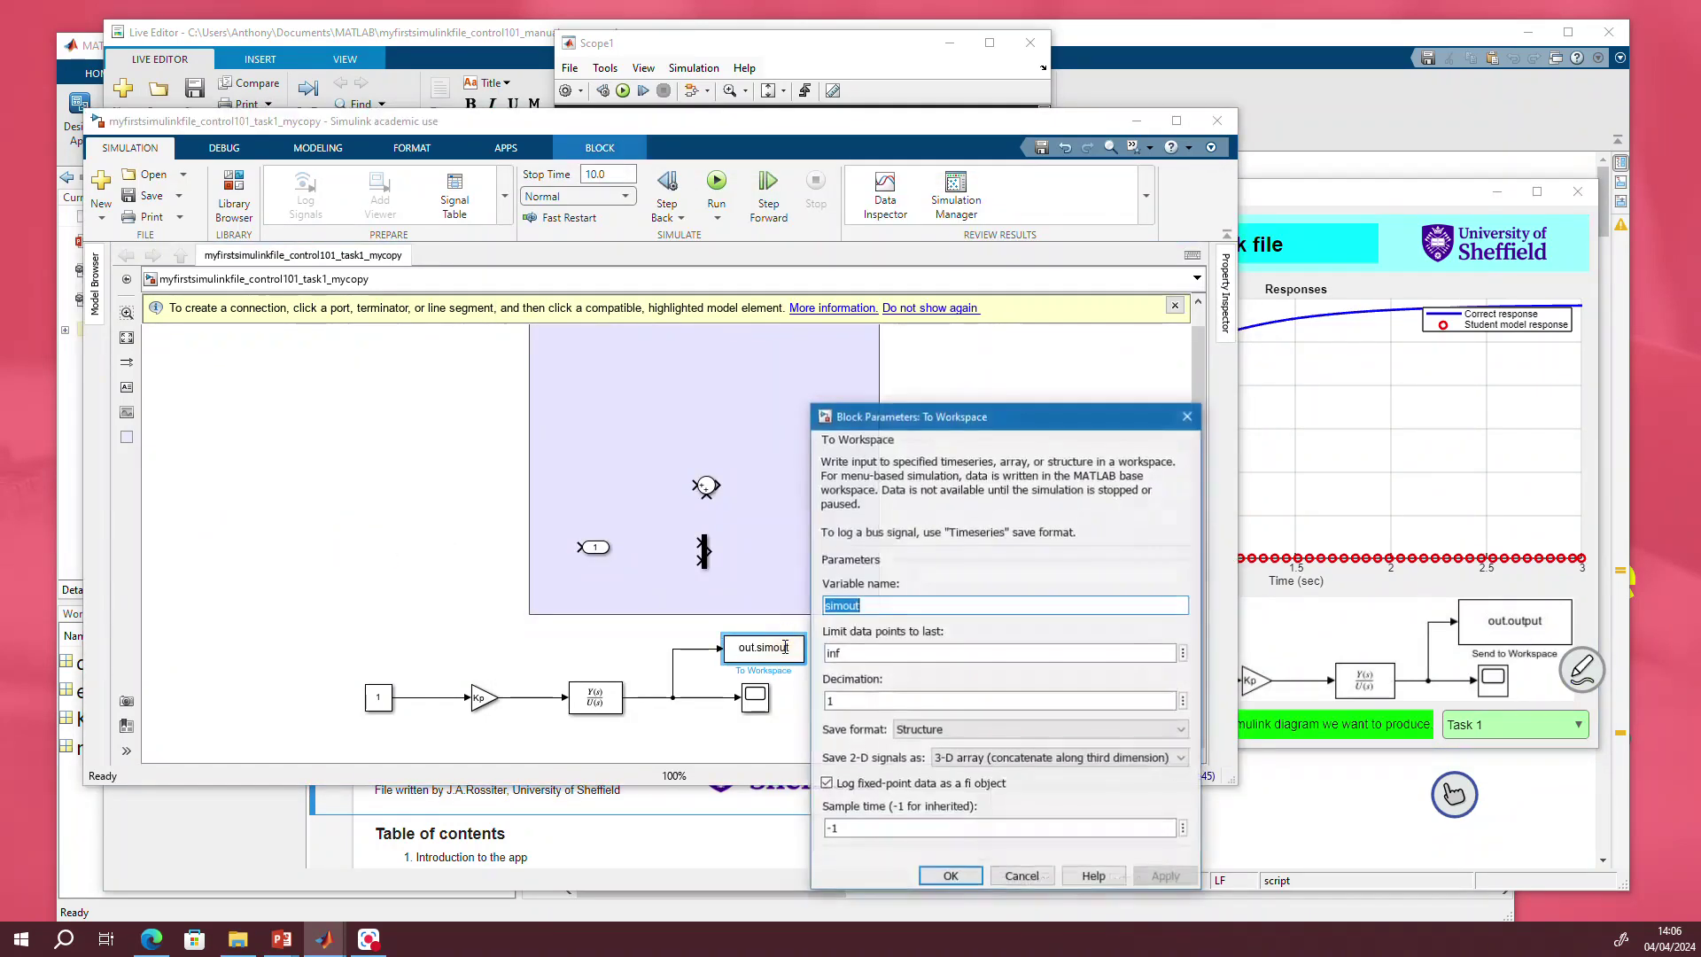
{"action": "type", "text": "output"}
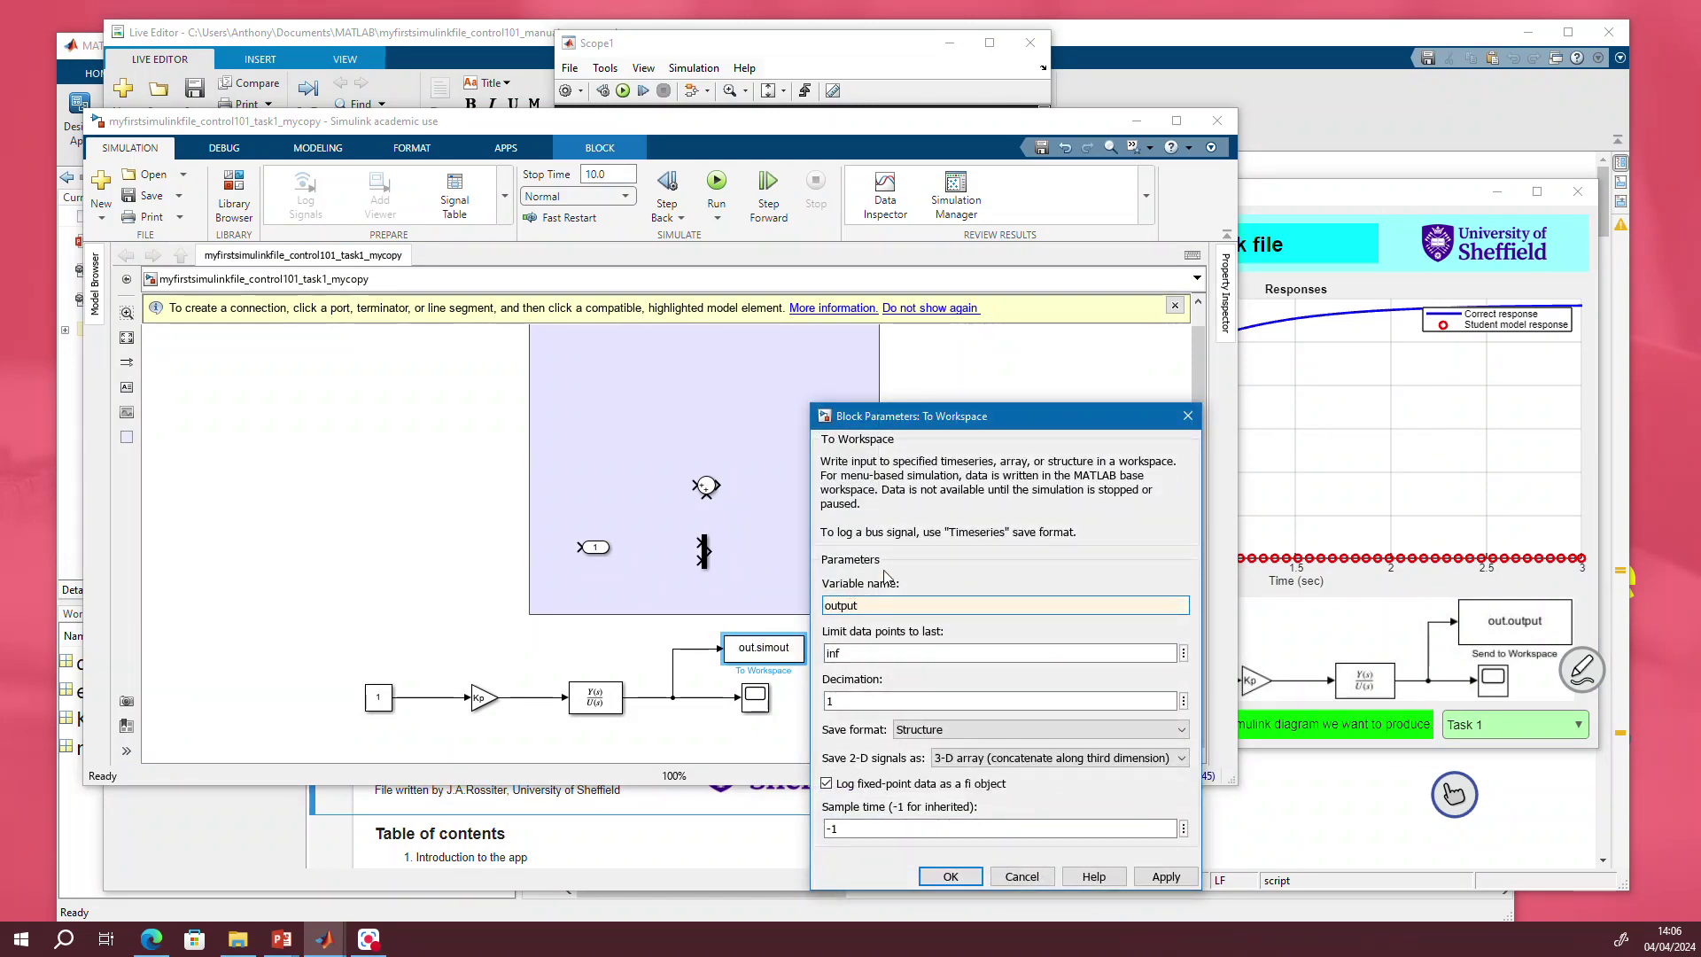
{"action": "left_click", "coordinate": [929, 877]}
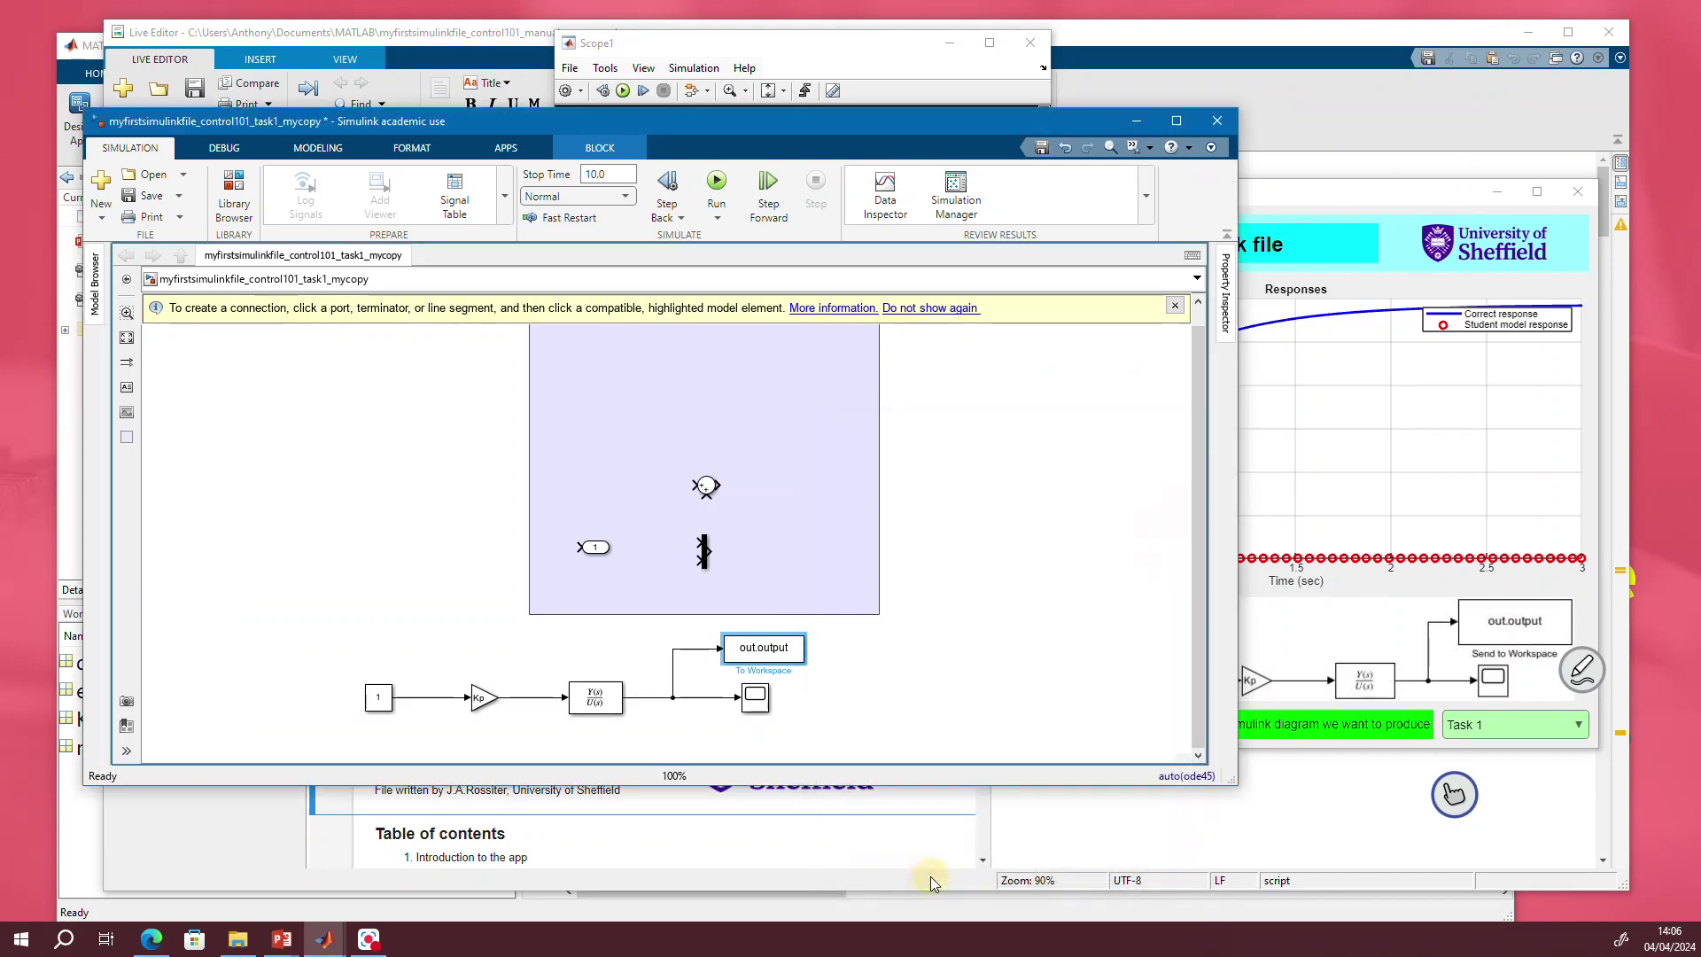
Set the model's simulation stop time to endtime, as the Task 1 instructions require, and save the model
{"action": "left_click", "coordinate": [1300, 190]}
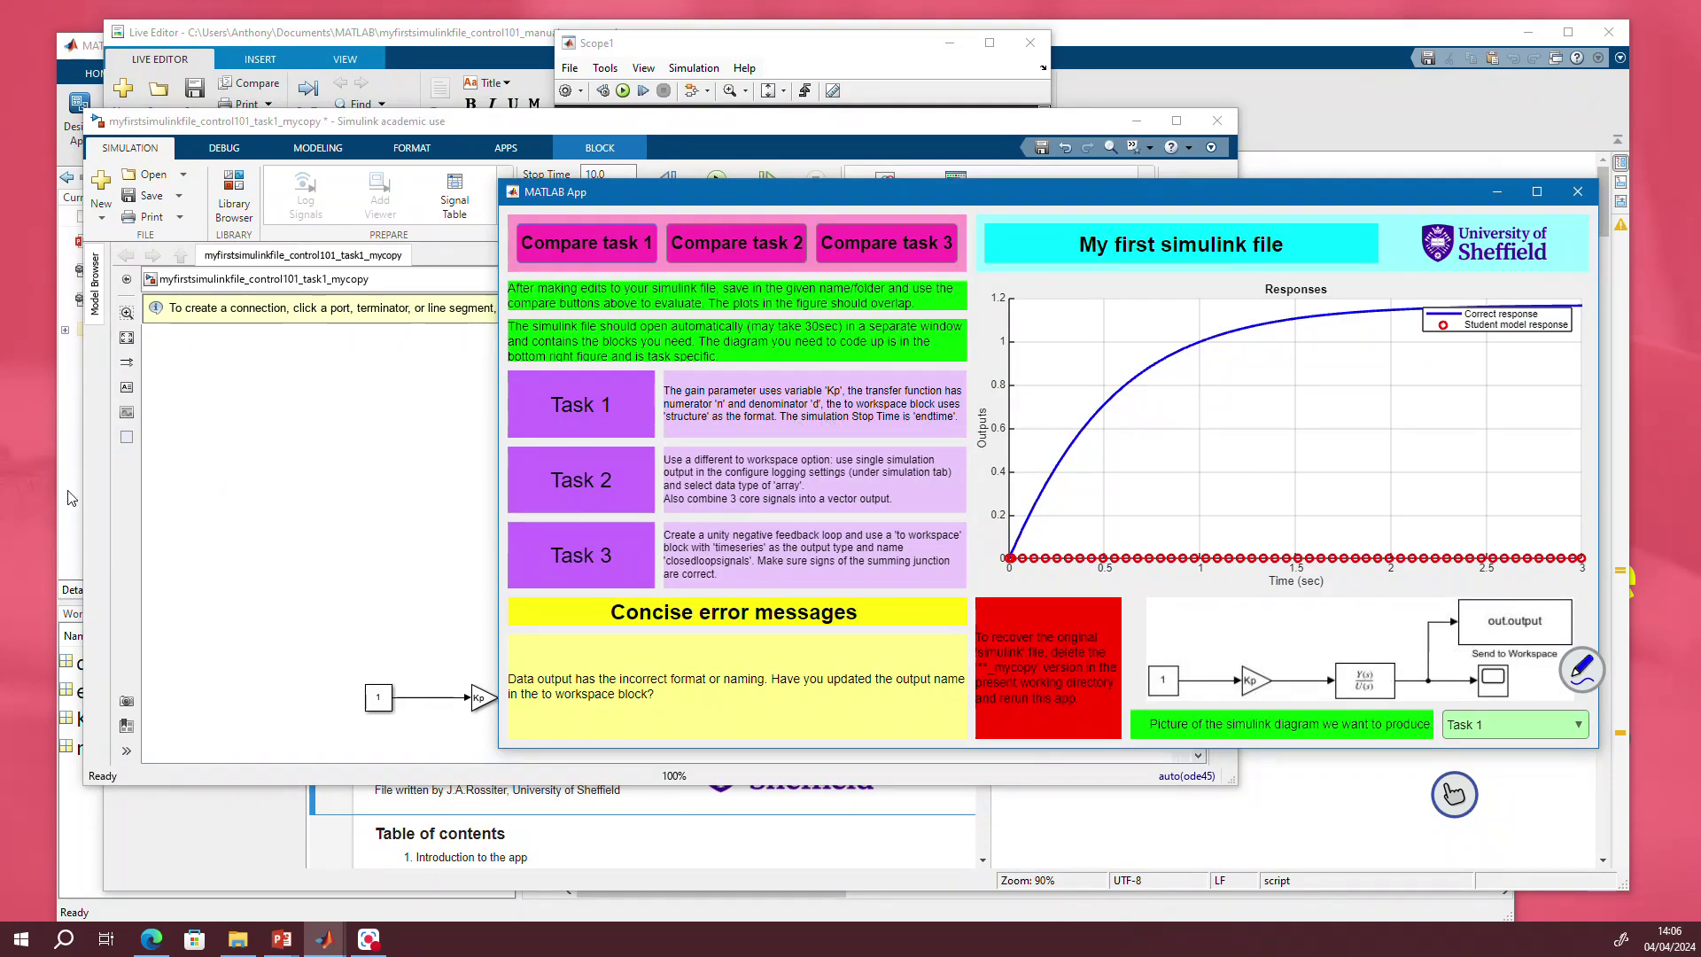
{"action": "left_click", "coordinate": [257, 474]}
{"action": "left_click", "coordinate": [613, 173]}
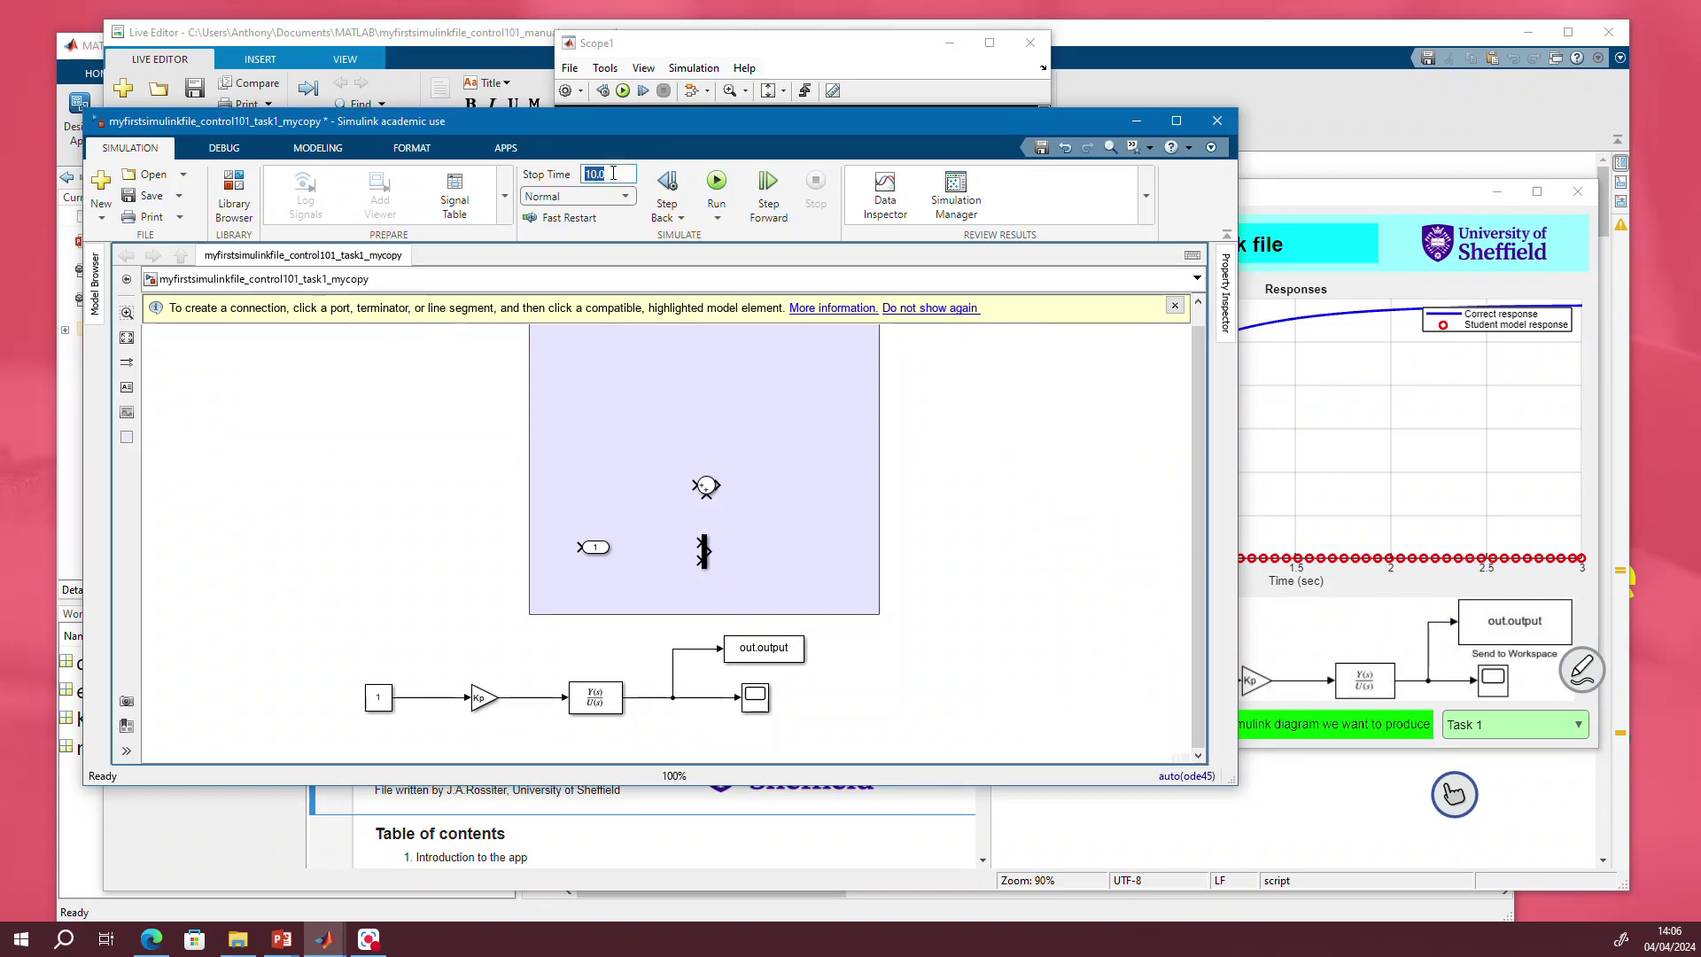
{"action": "type", "text": "endtime"}
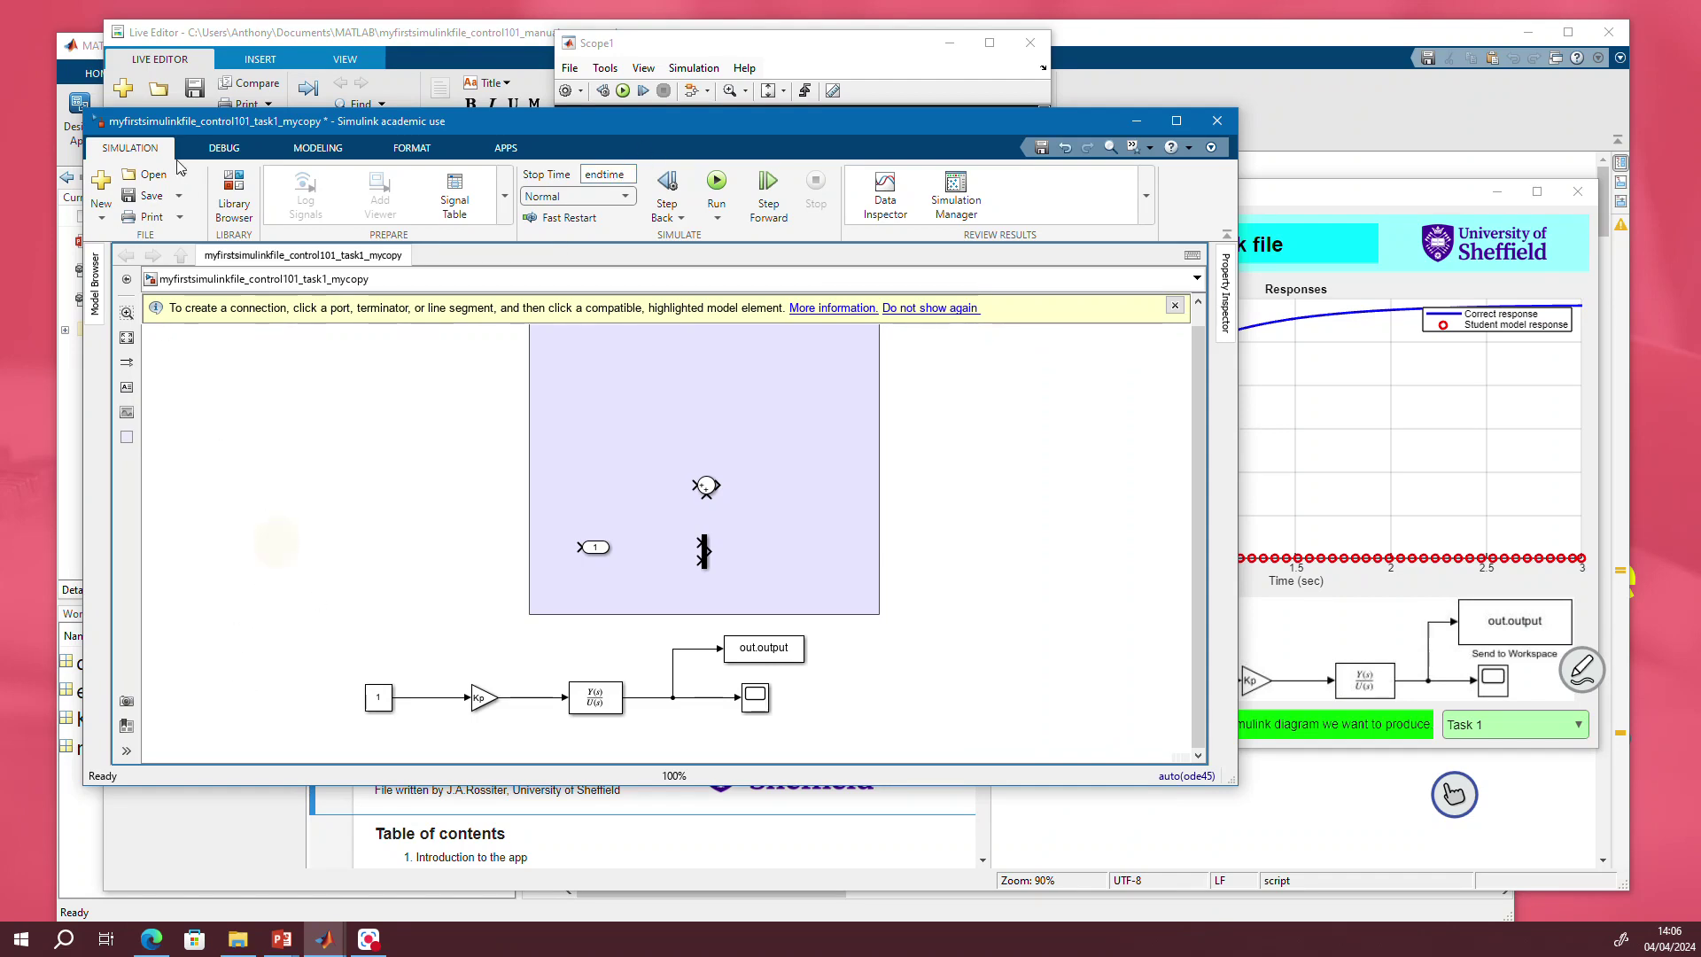
{"action": "left_click", "coordinate": [138, 192]}
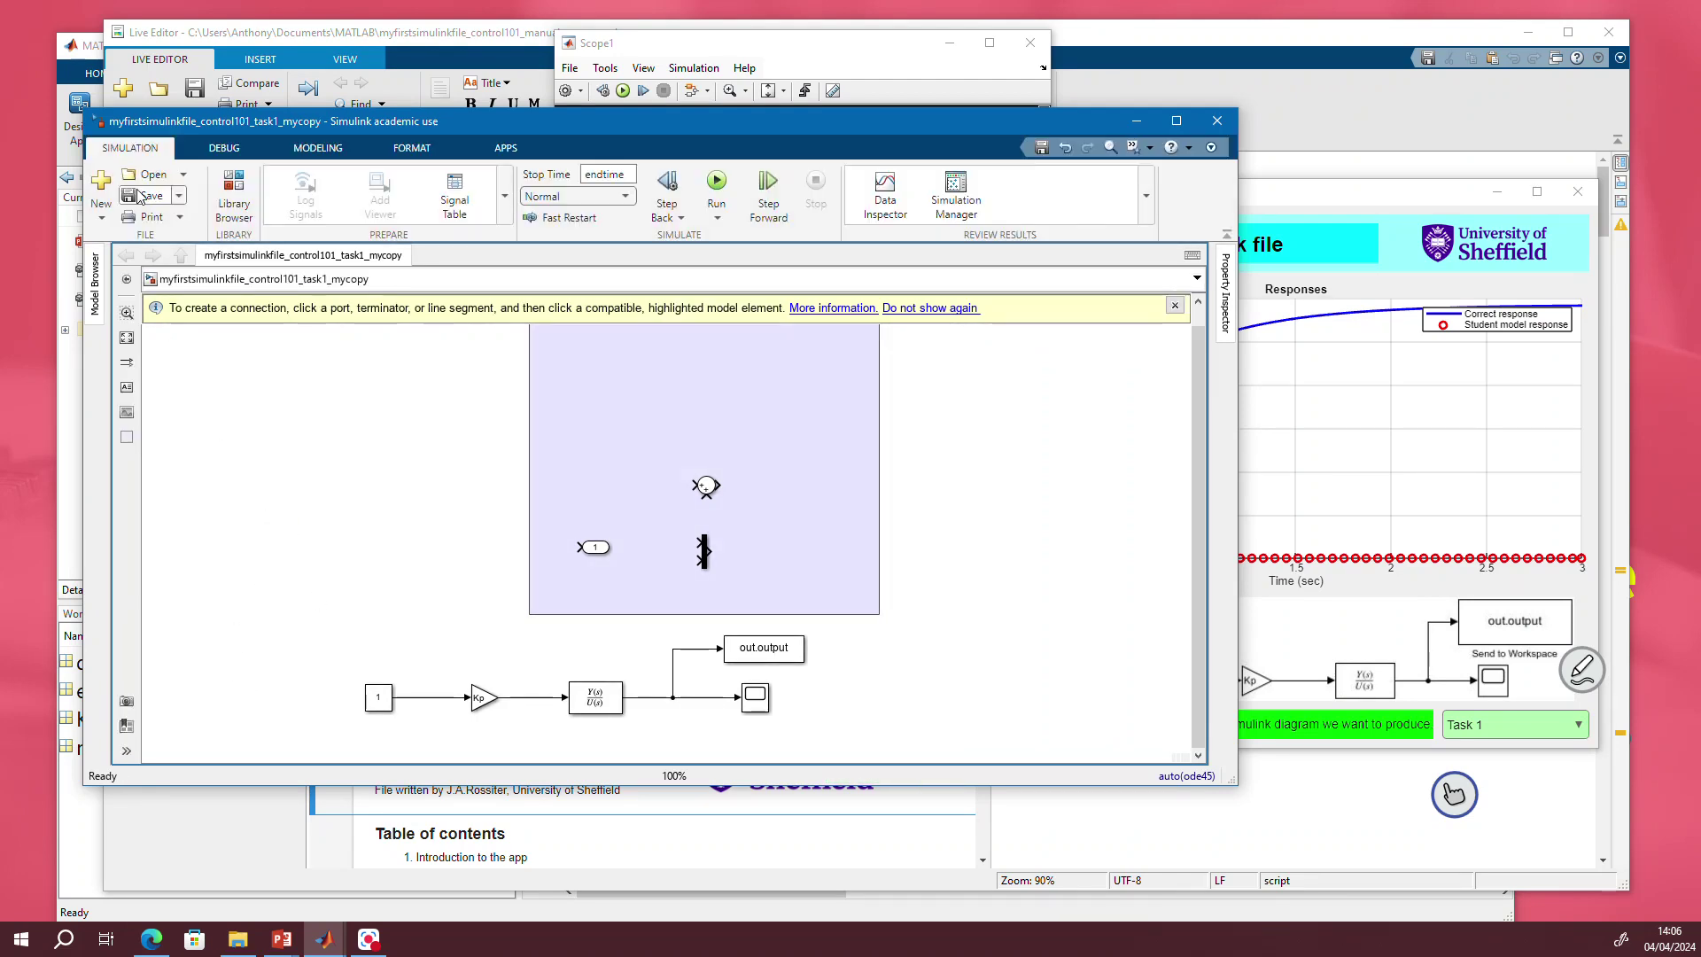
Run the Task 1 comparison of the saved model in the MATLAB App
{"action": "left_click", "coordinate": [1391, 188]}
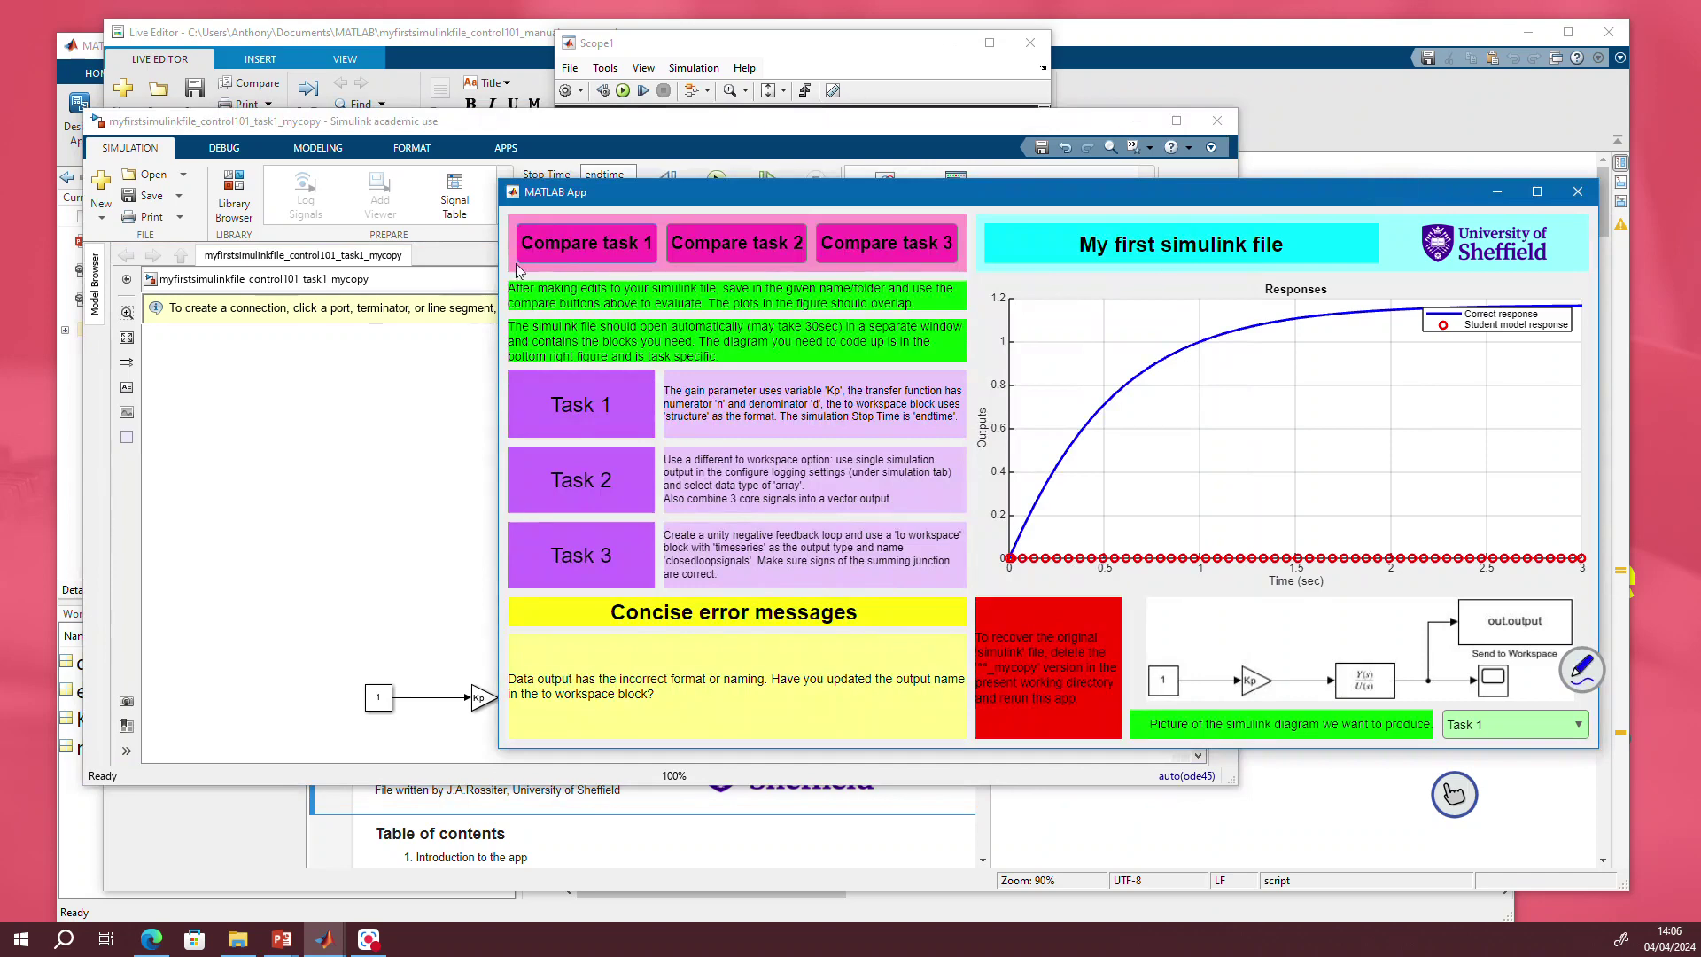
{"action": "left_click", "coordinate": [562, 243]}
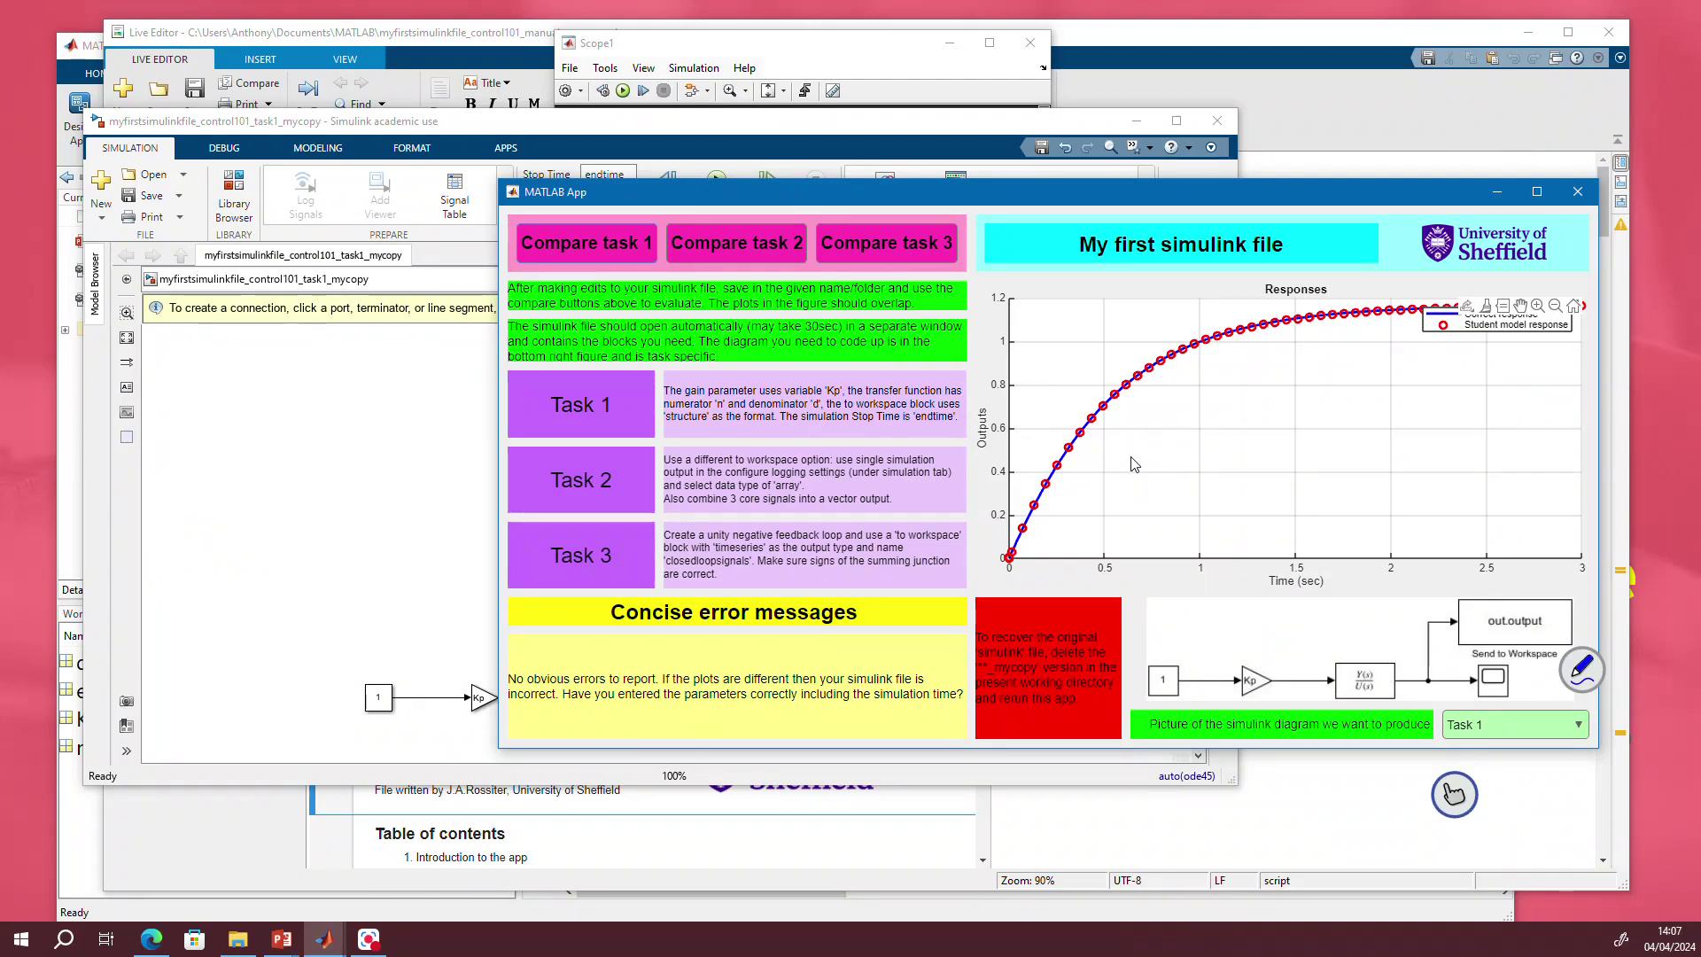
View the target Simulink diagrams for Task 2 and Task 3 in the app
{"action": "left_click", "coordinate": [1535, 728]}
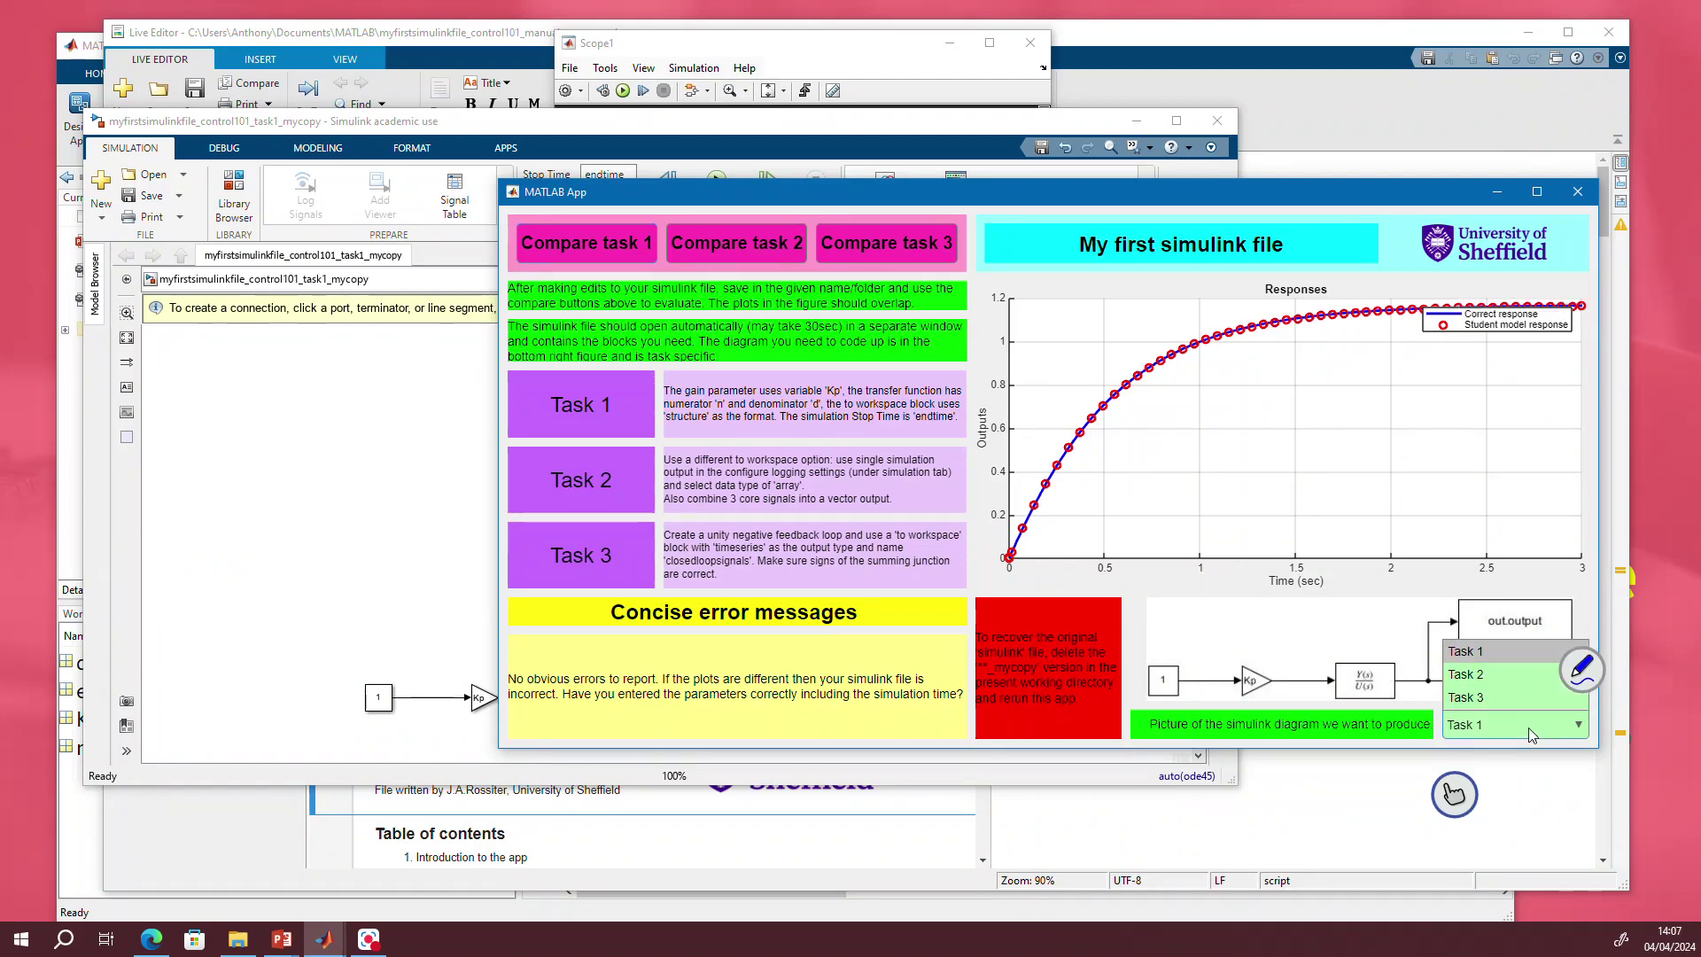
{"action": "left_click", "coordinate": [1485, 679]}
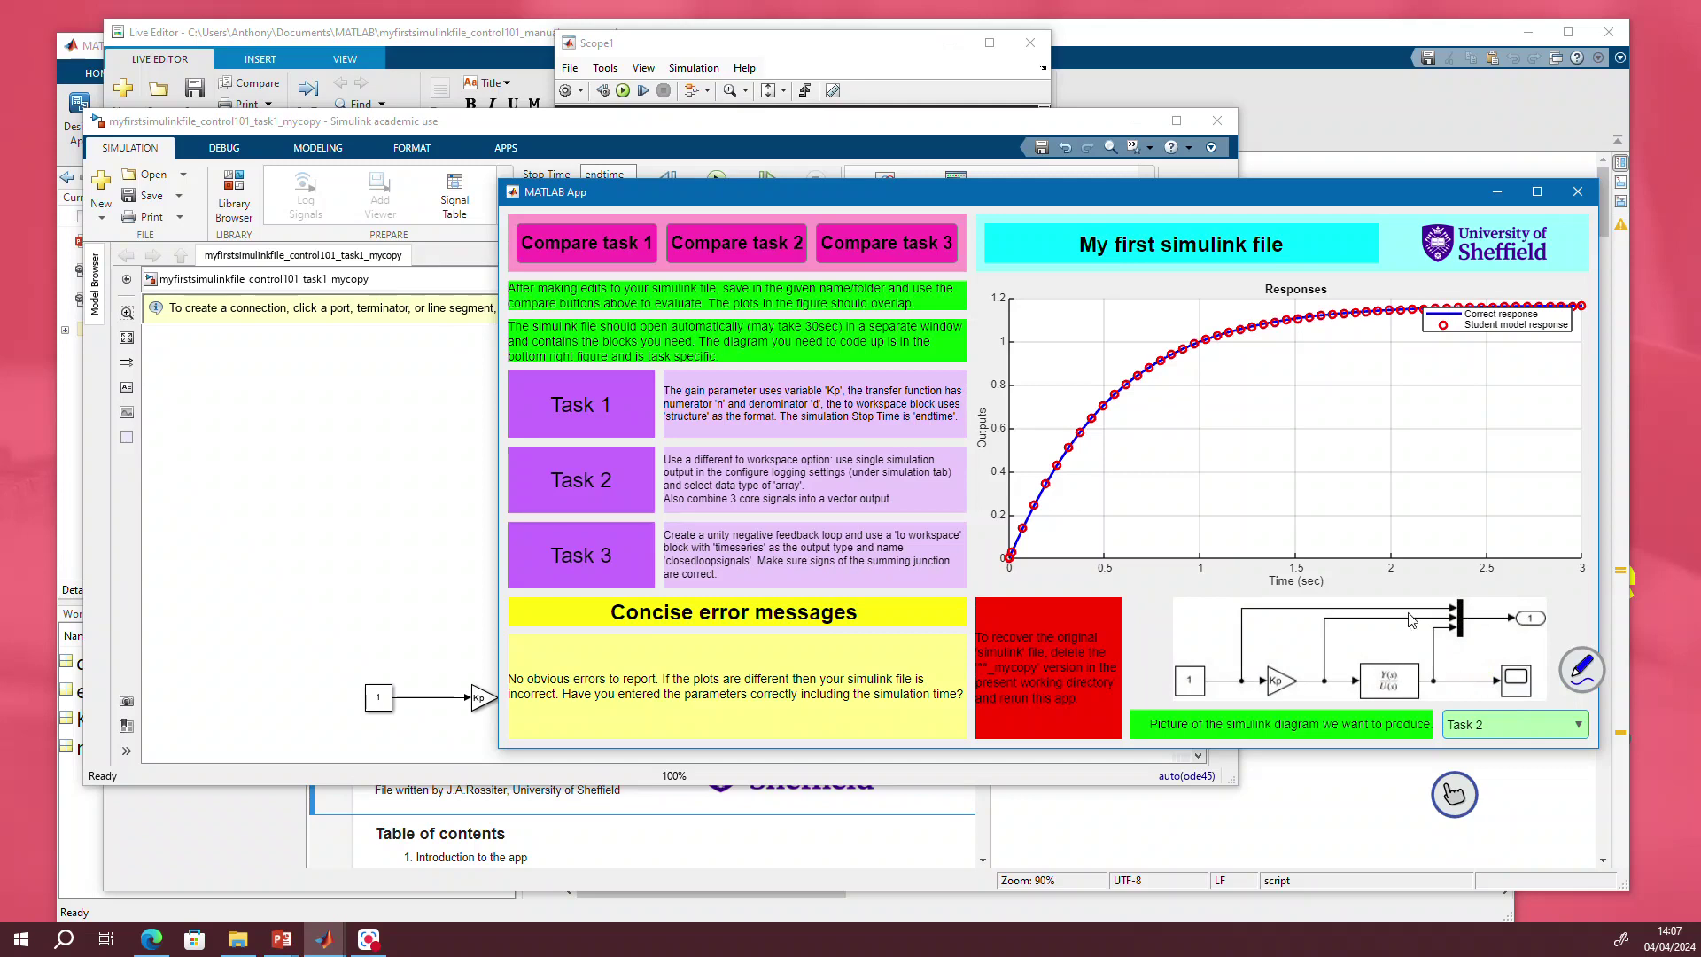
{"action": "left_click", "coordinate": [1496, 724]}
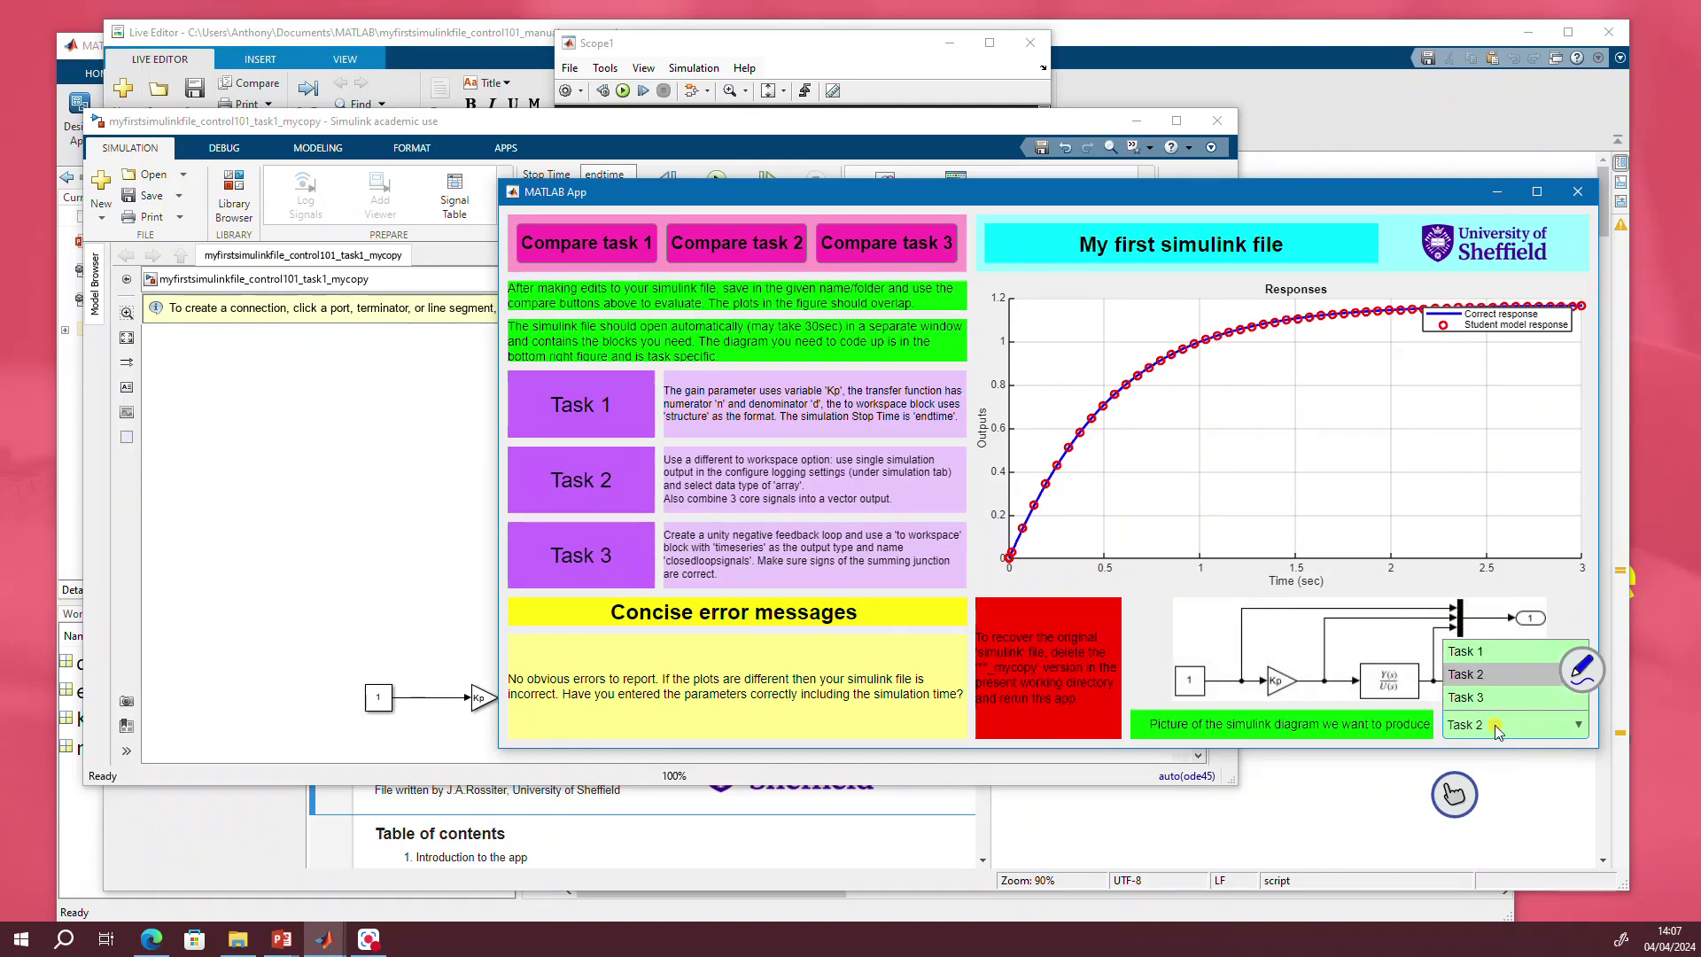
{"action": "left_click", "coordinate": [1463, 703]}
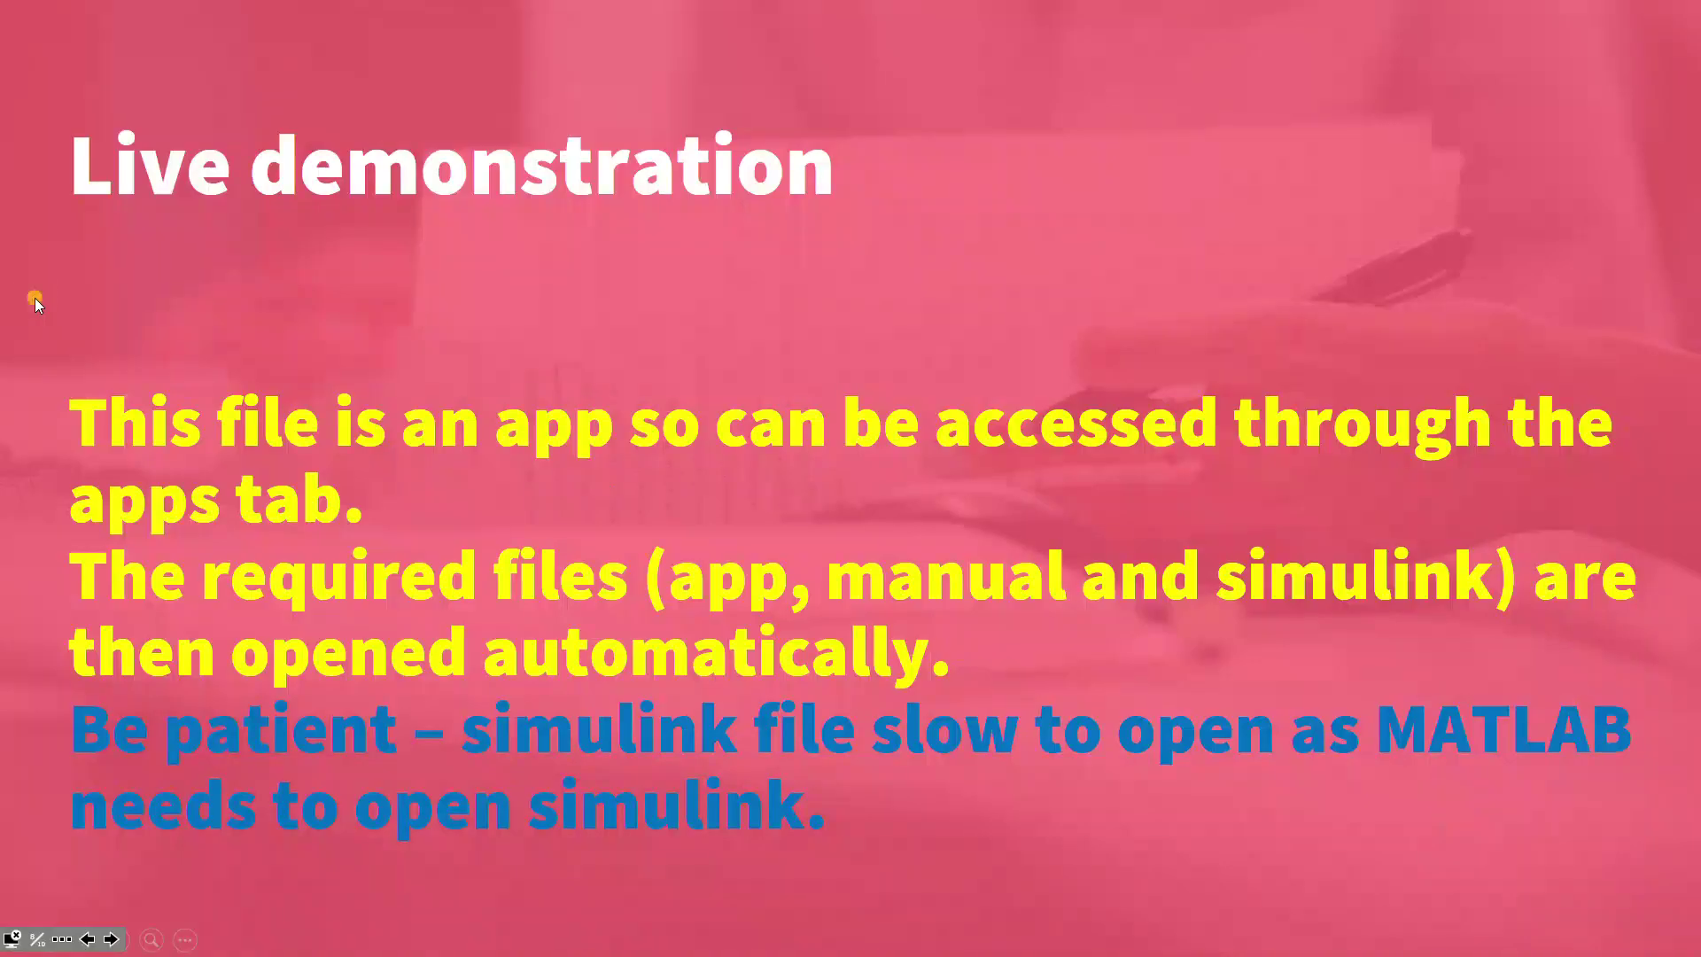
{"action": "key", "text": "Right"}
{"action": "key", "text": "Right"}
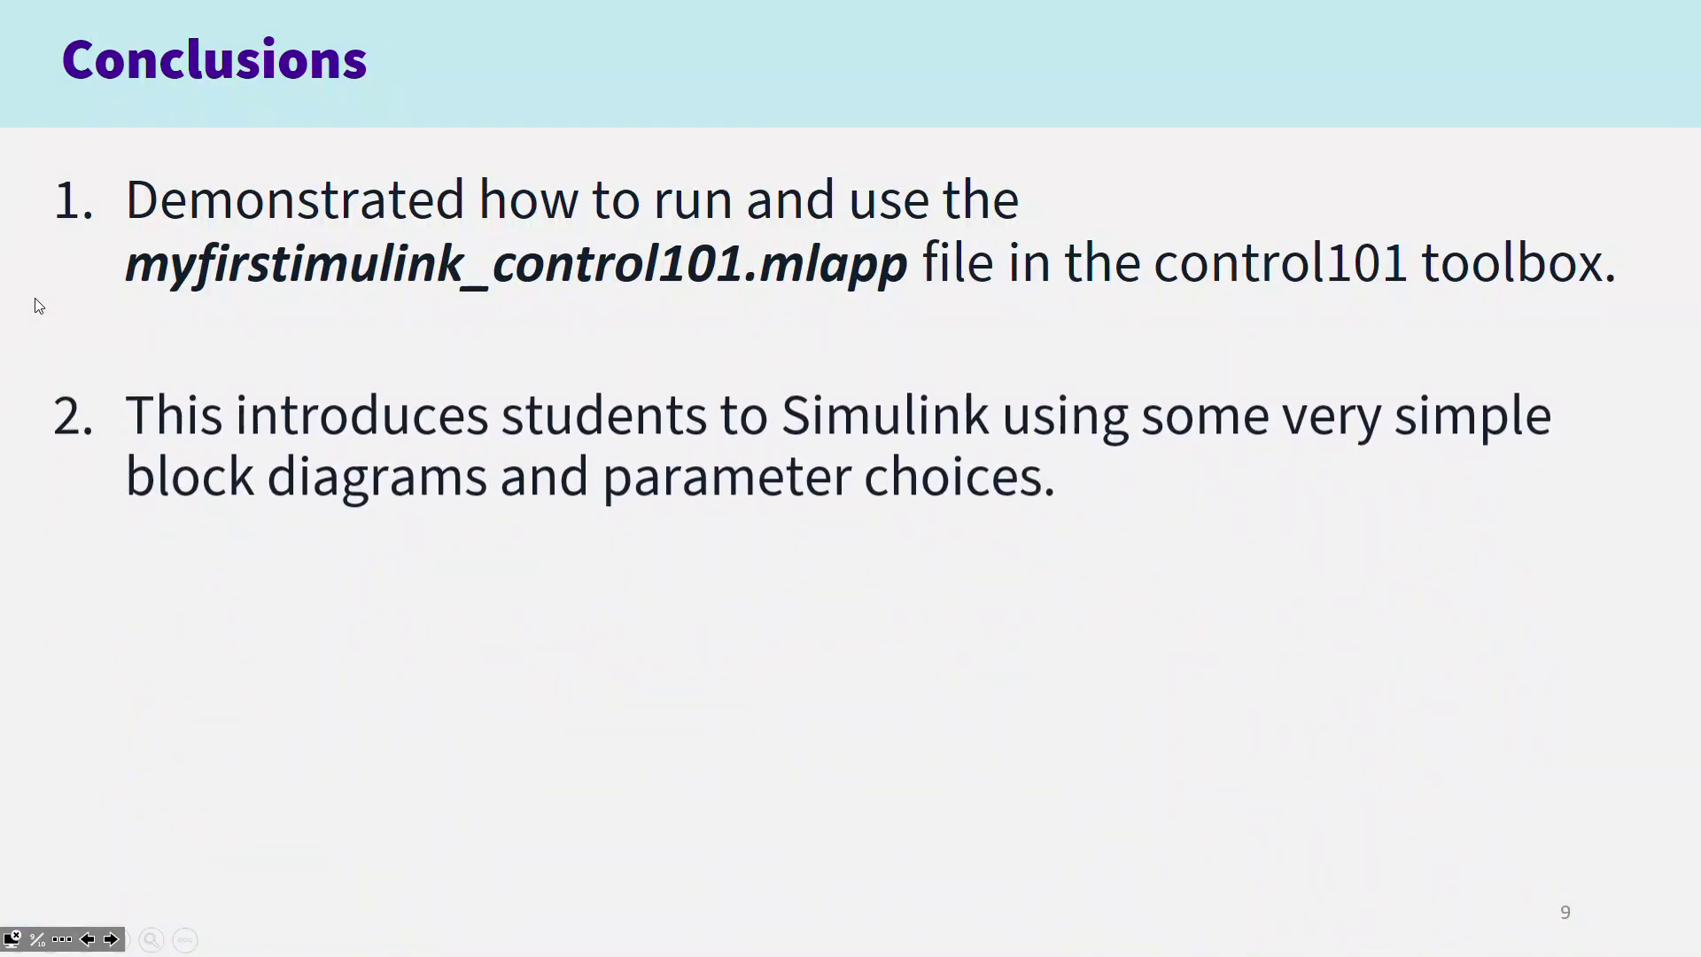
{"action": "key", "text": "Right"}
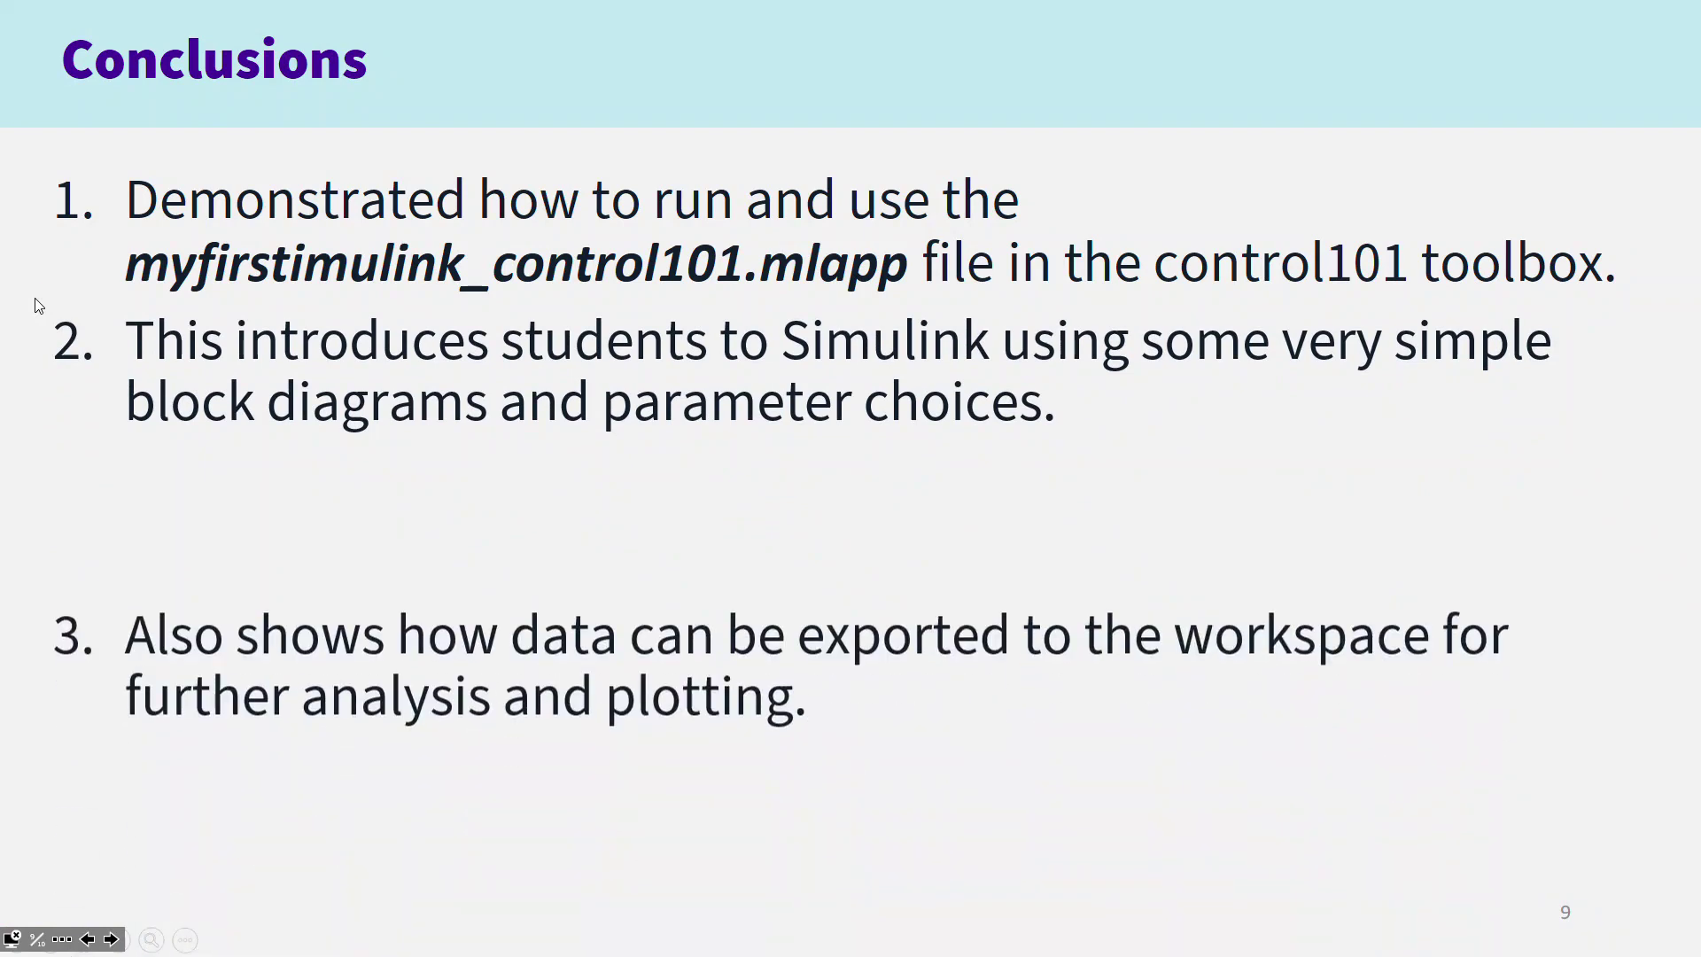